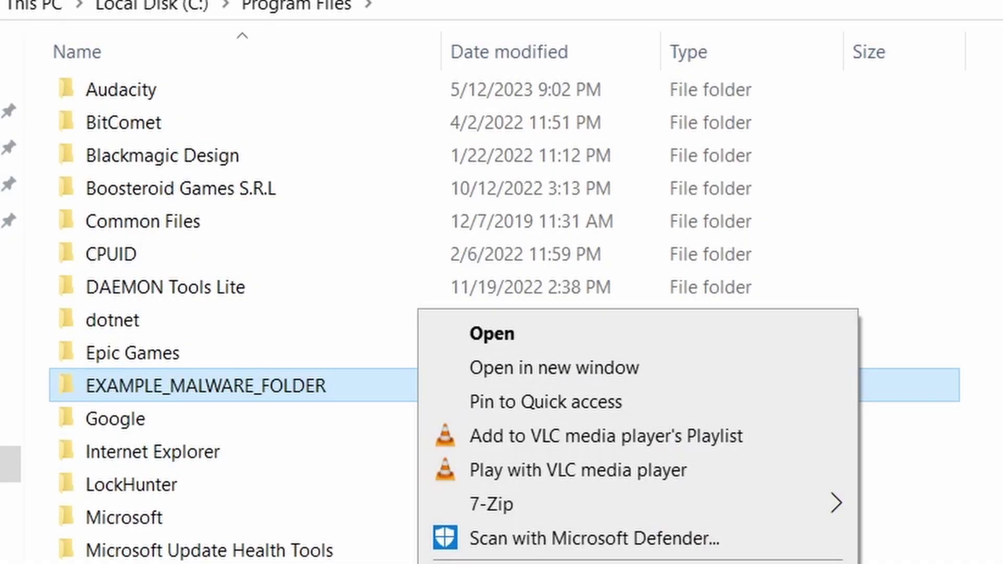
After a failed retry at deleting the locked folder, remove the chrome policy template and close the list.
key(Delete)
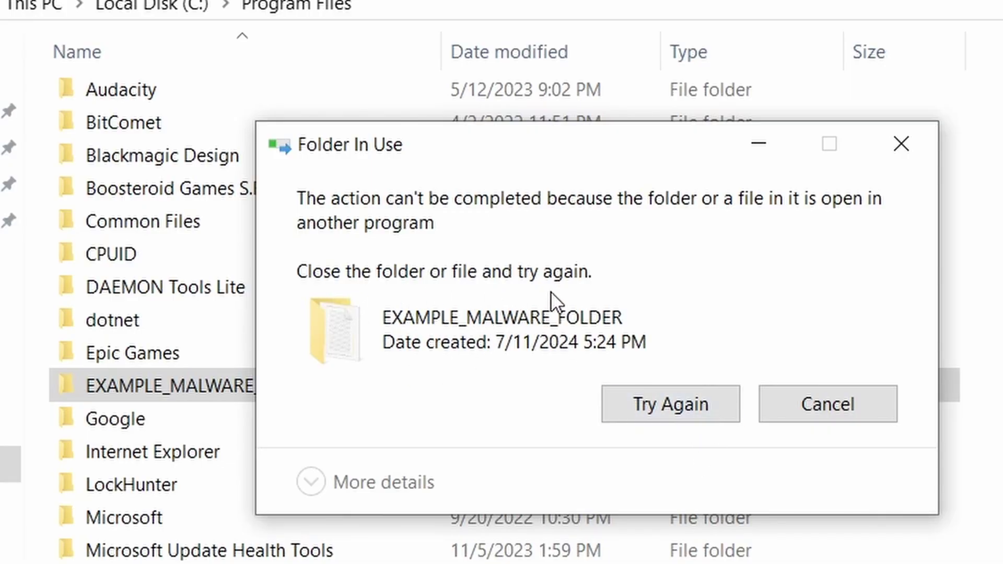
click(659, 410)
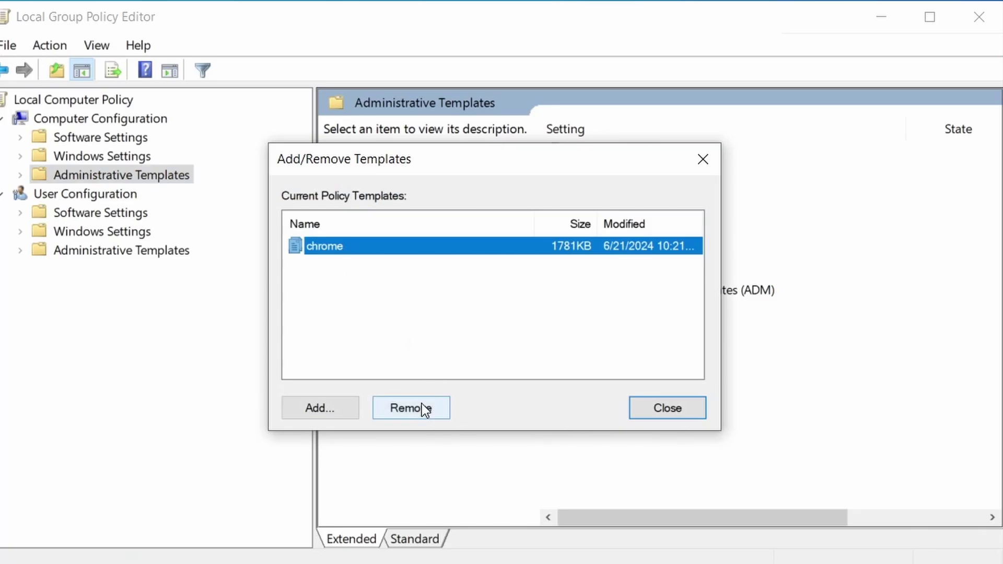
click(425, 408)
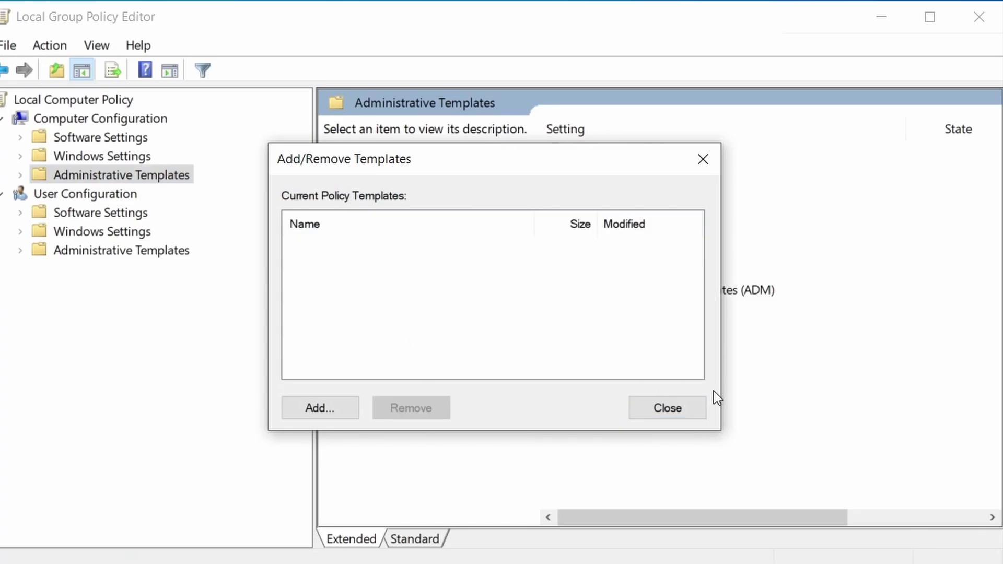
click(668, 408)
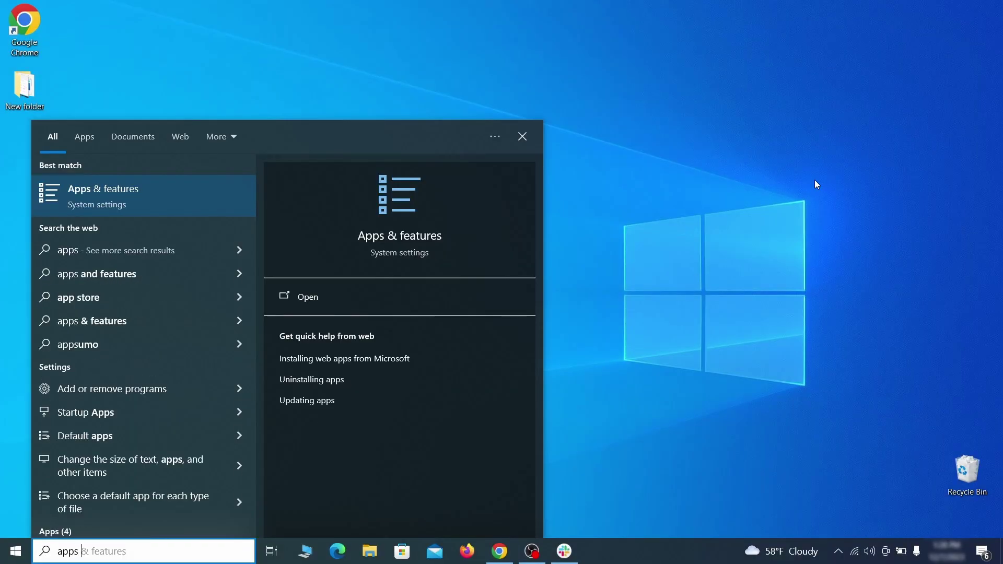
Open Apps & features and sort the installed apps by install date.
text(features)
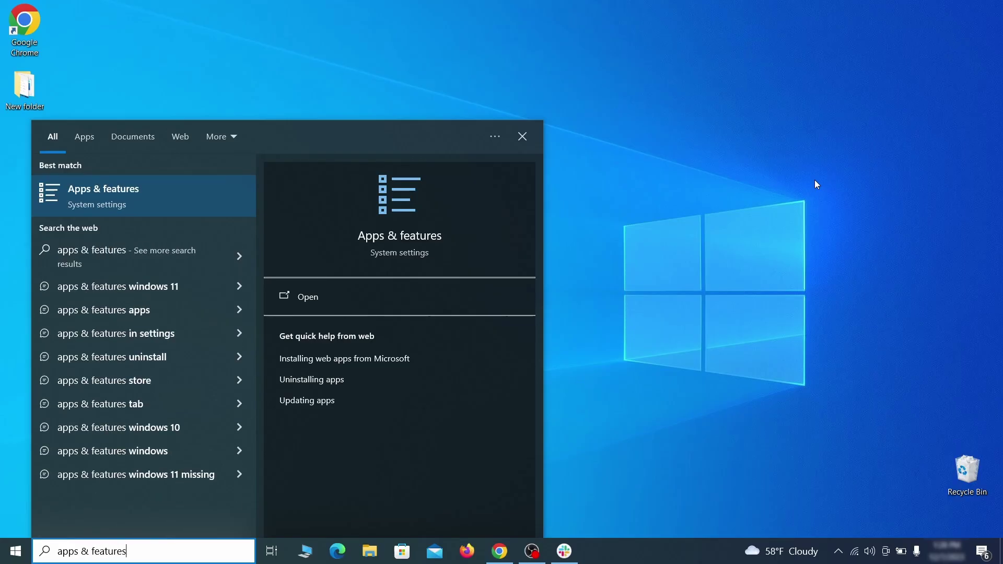
key(Return)
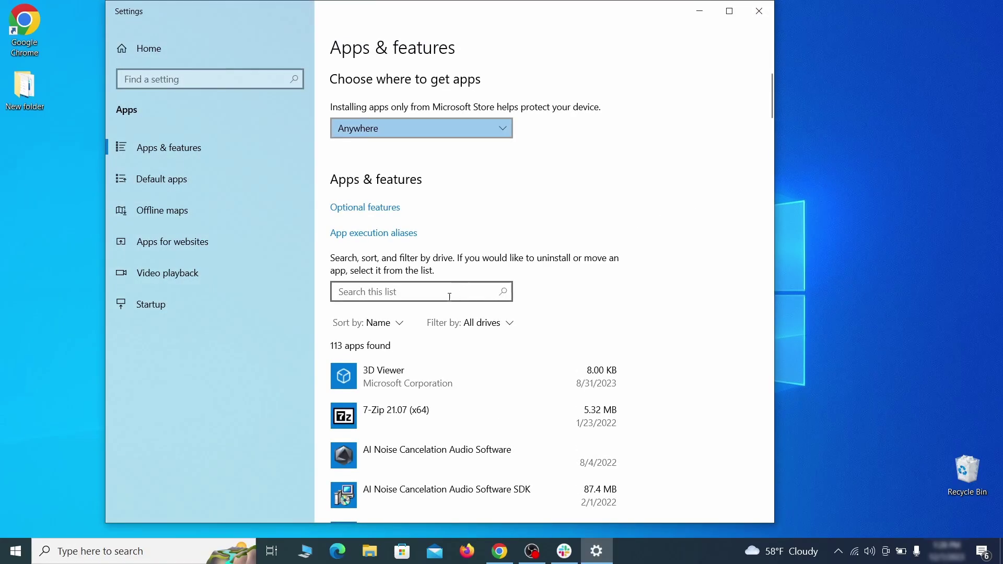
click(384, 323)
click(377, 391)
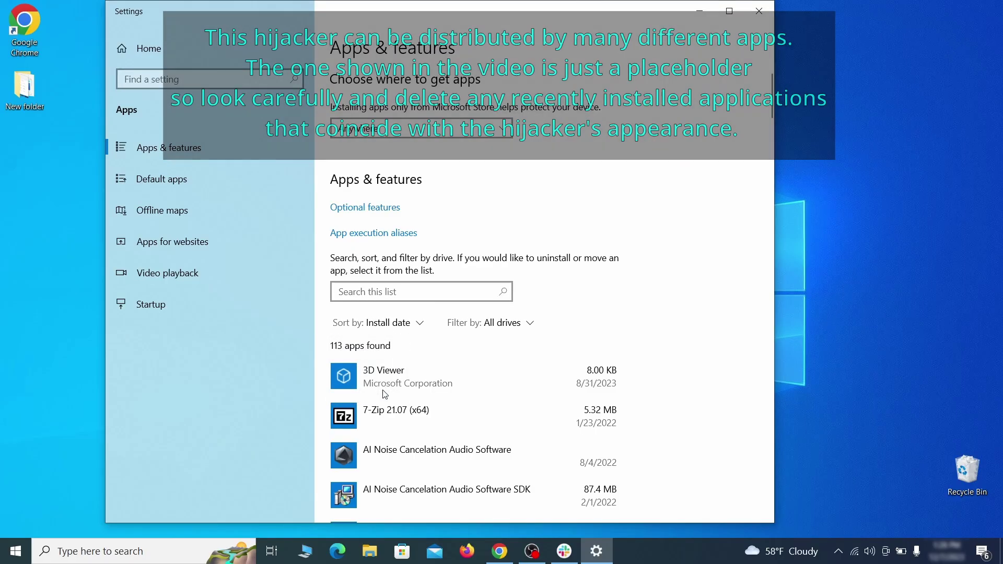
scroll(537, 351, down, 2)
Uninstall Example Malware App and finish its uninstall wizard.
click(512, 373)
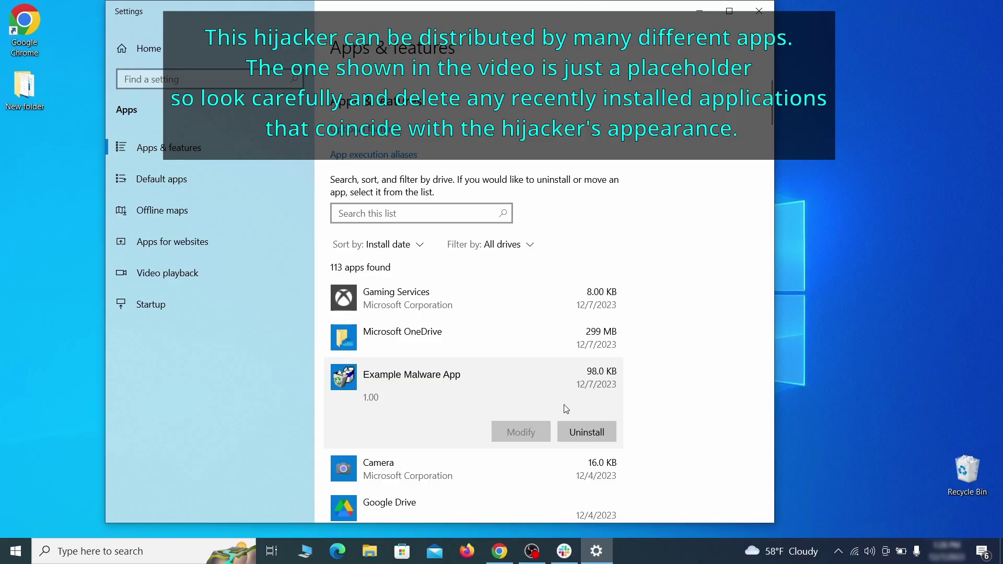
click(599, 430)
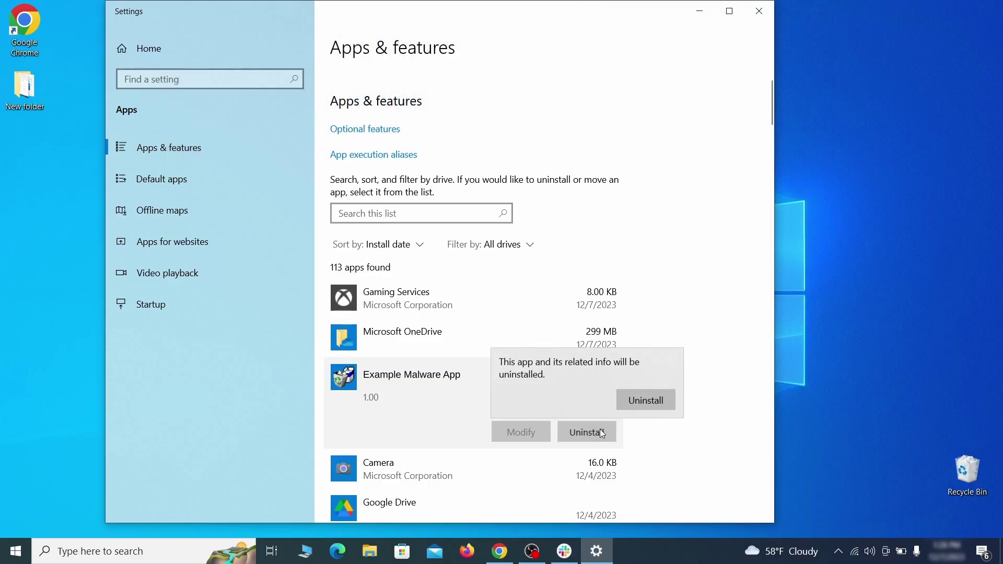
click(665, 400)
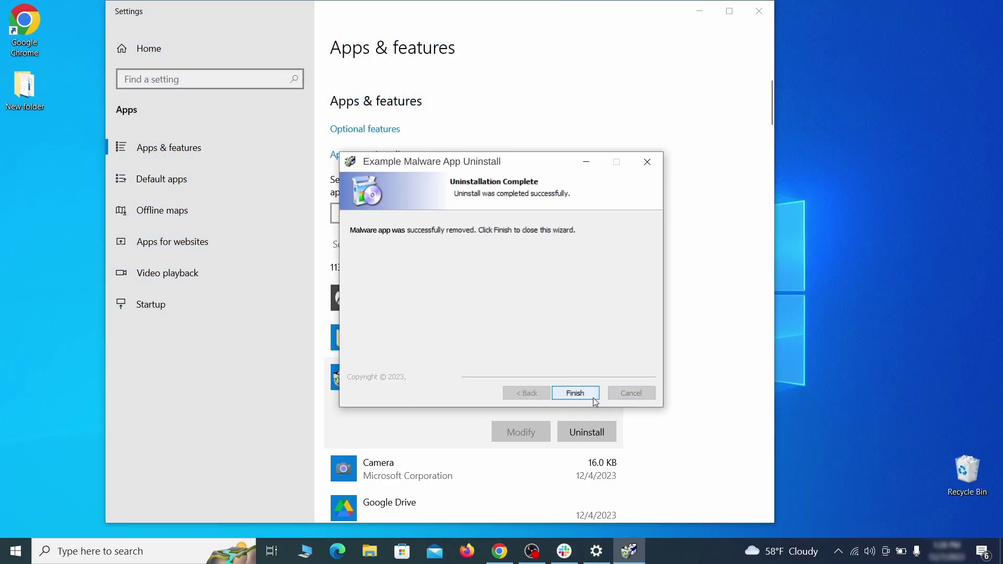
click(593, 397)
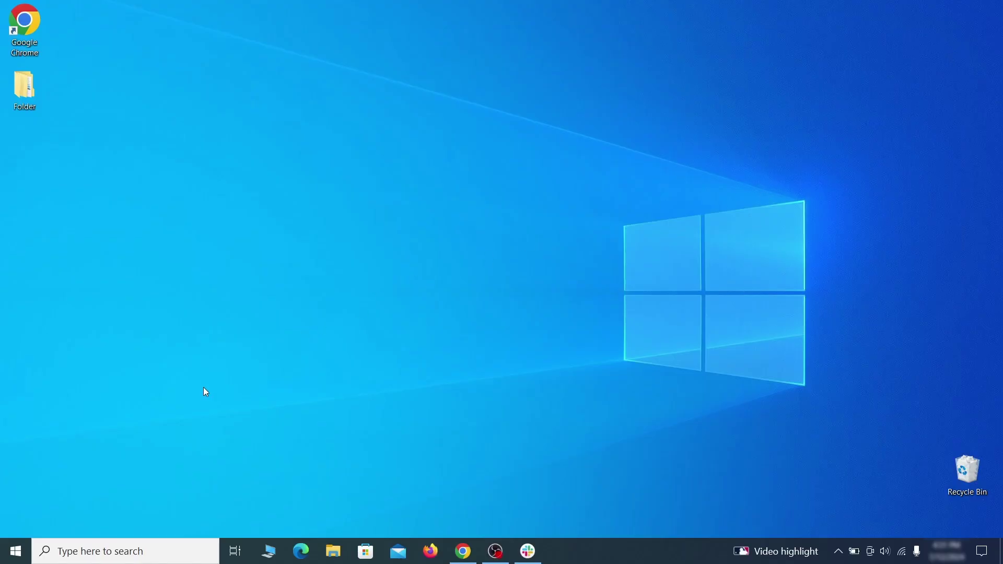
Enable 'Show hidden files, folders, and drives' in File Explorer Options and save it.
click(21, 551)
text(folder options)
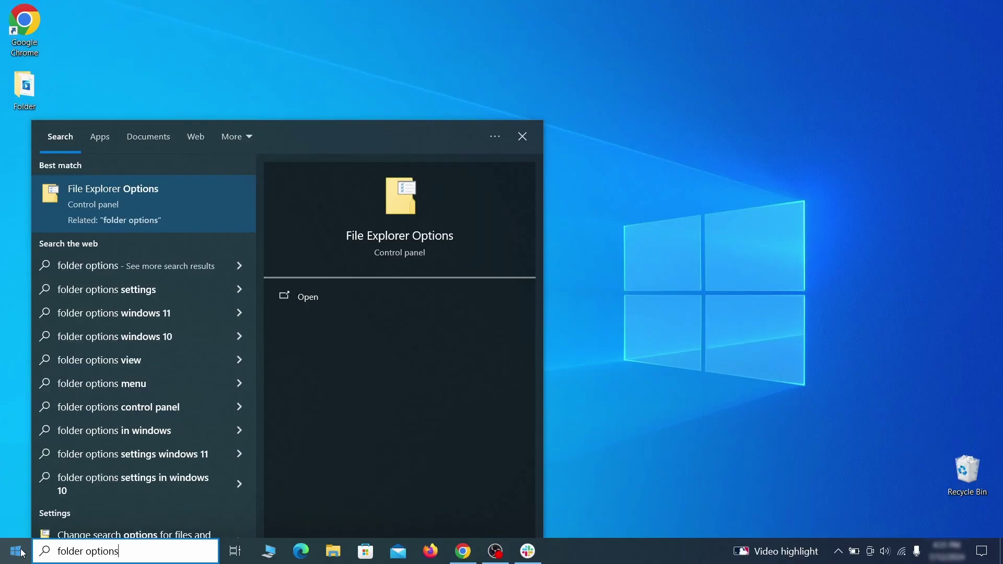
key(Return)
click(197, 129)
click(191, 298)
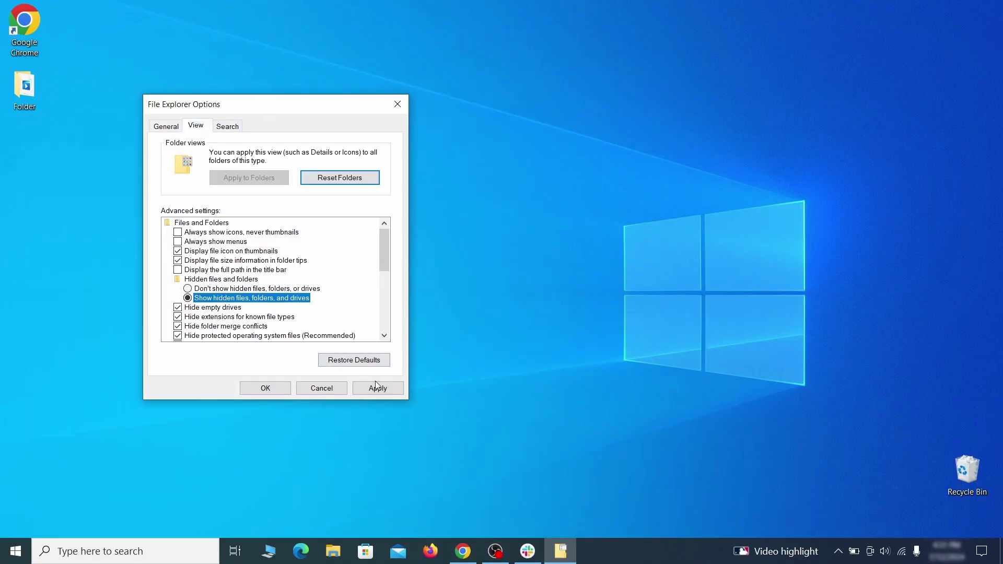
click(290, 389)
click(266, 389)
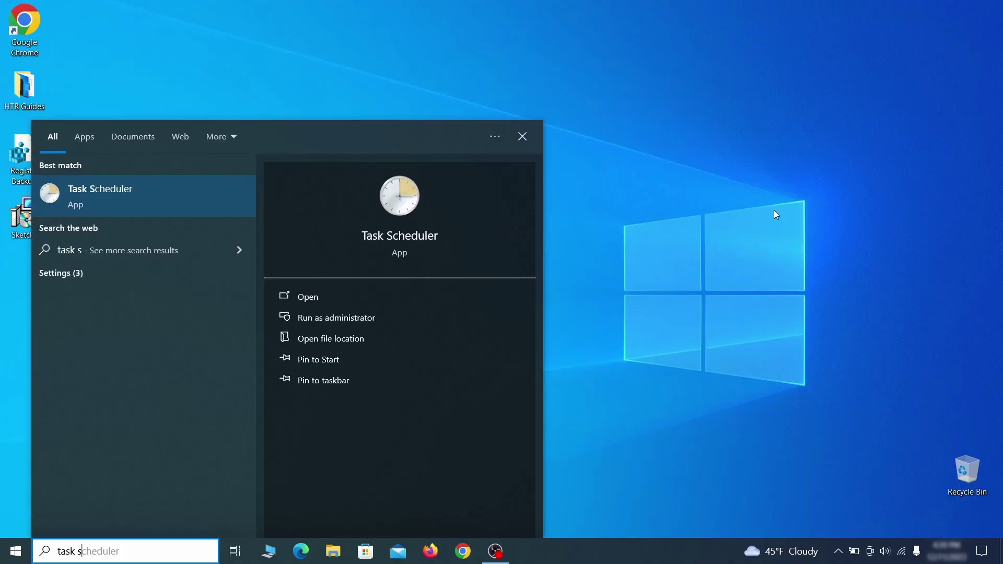
Launch Task Scheduler and show the tasks in the Task Scheduler Library.
text(uler)
key(Return)
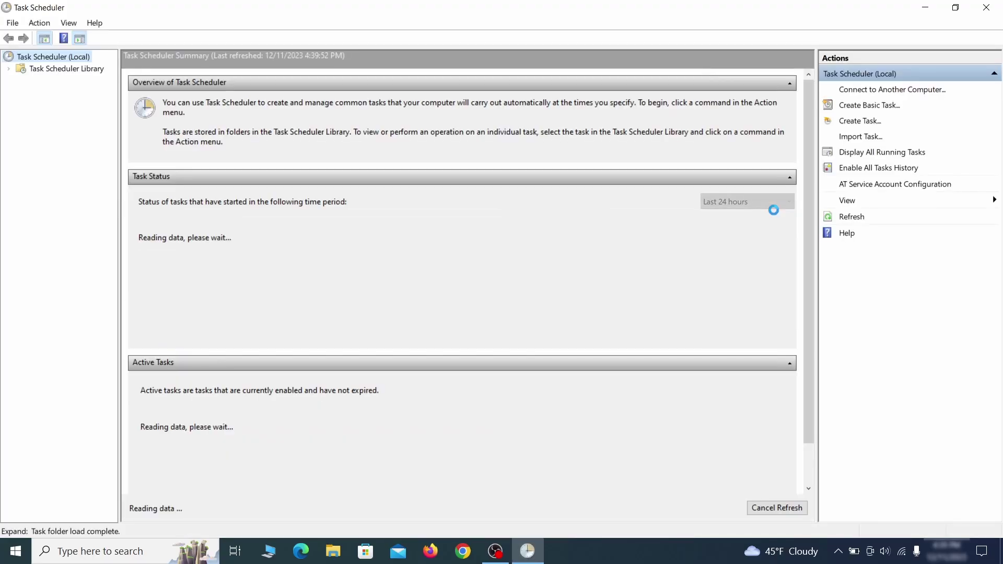
click(67, 69)
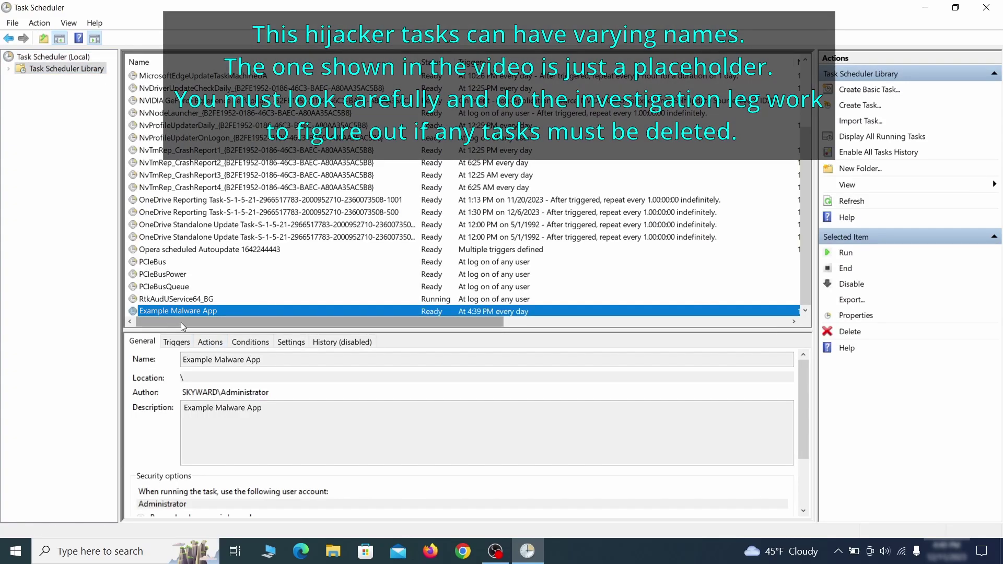
Inspect the Example Malware App task's trigger and program action, then delete the task.
right_click(288, 313)
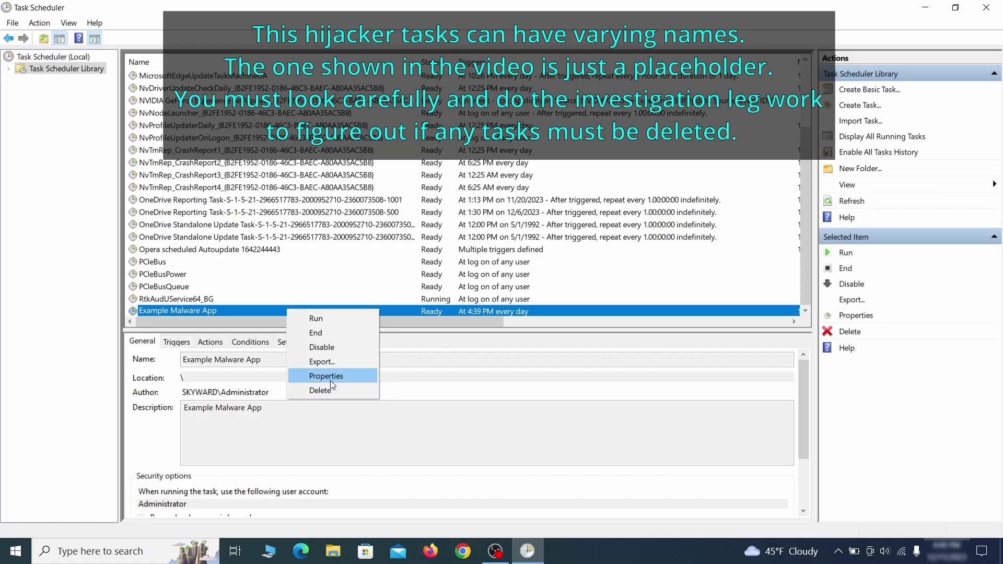
click(331, 377)
click(115, 85)
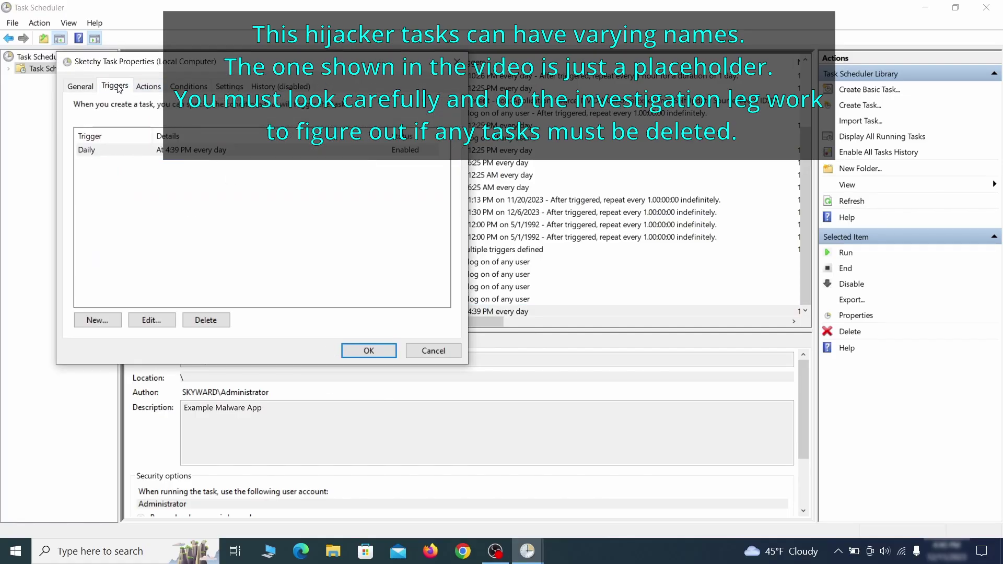
click(148, 86)
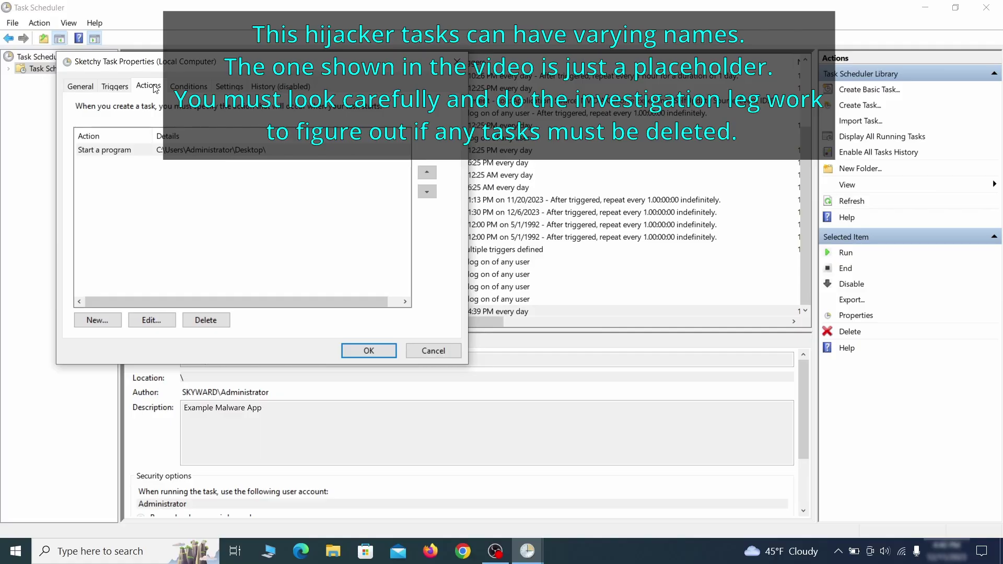
key(Escape)
right_click(322, 310)
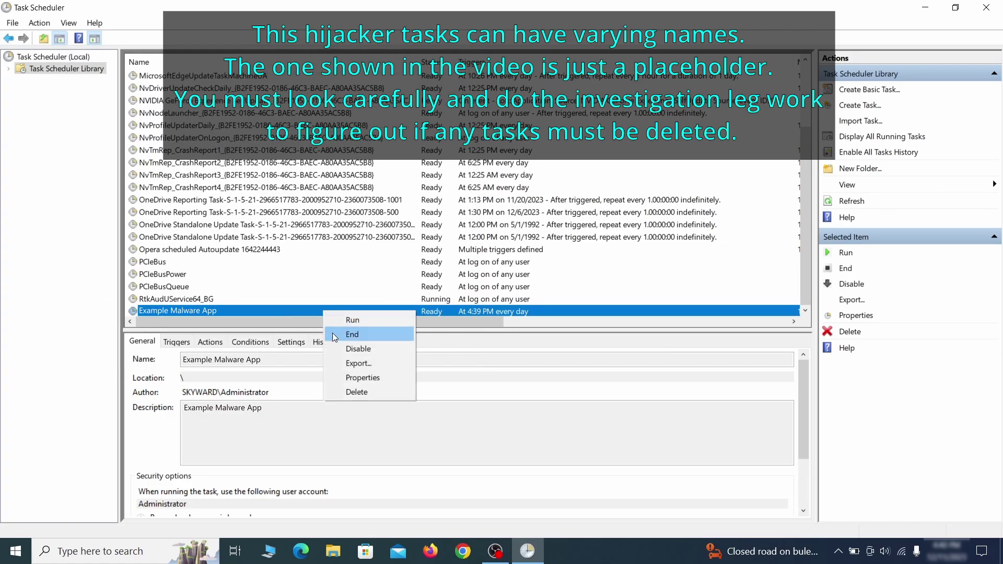
click(356, 391)
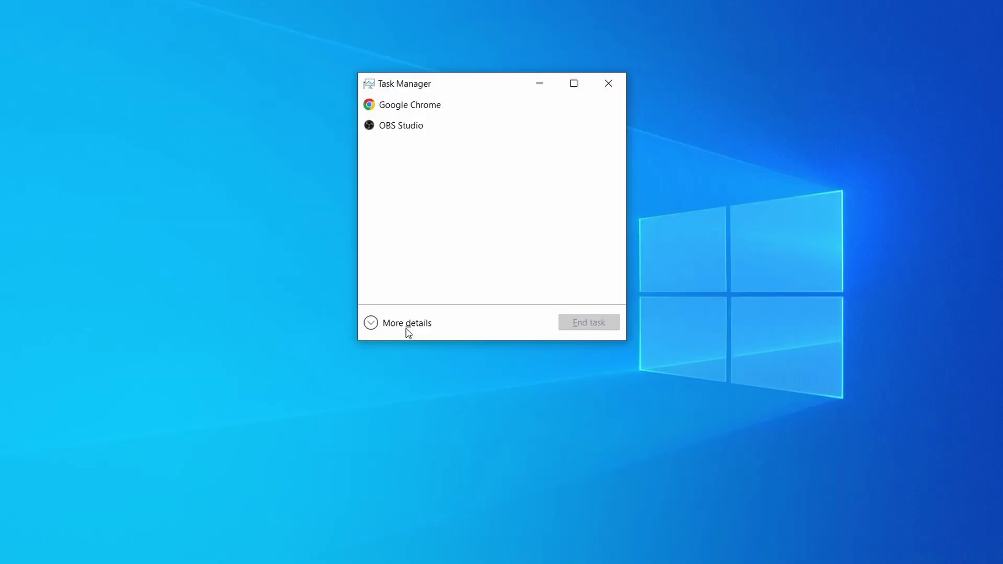
Sort processes by memory, open Example Malware Process's file location, and delete its three files.
click(371, 324)
click(532, 132)
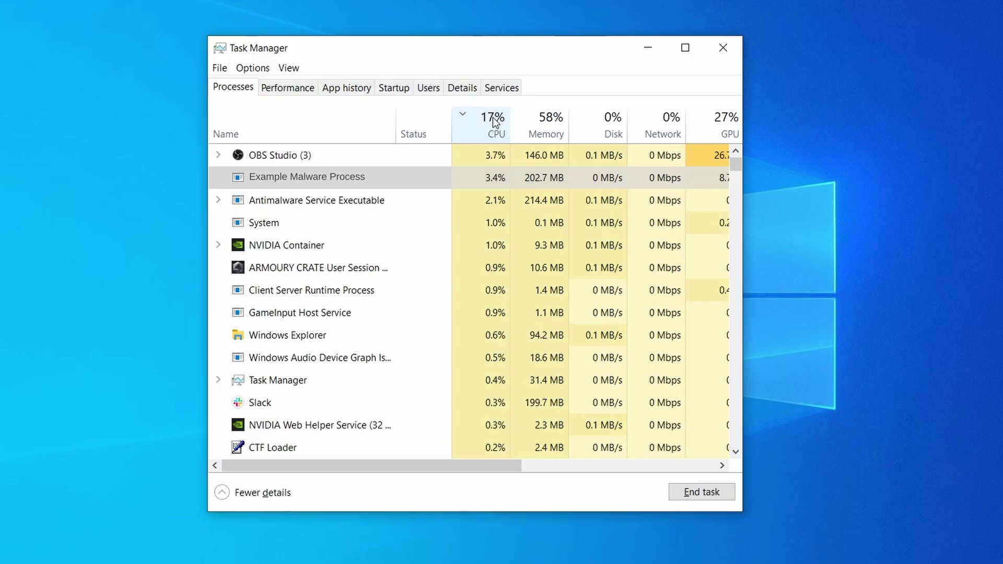
click(543, 121)
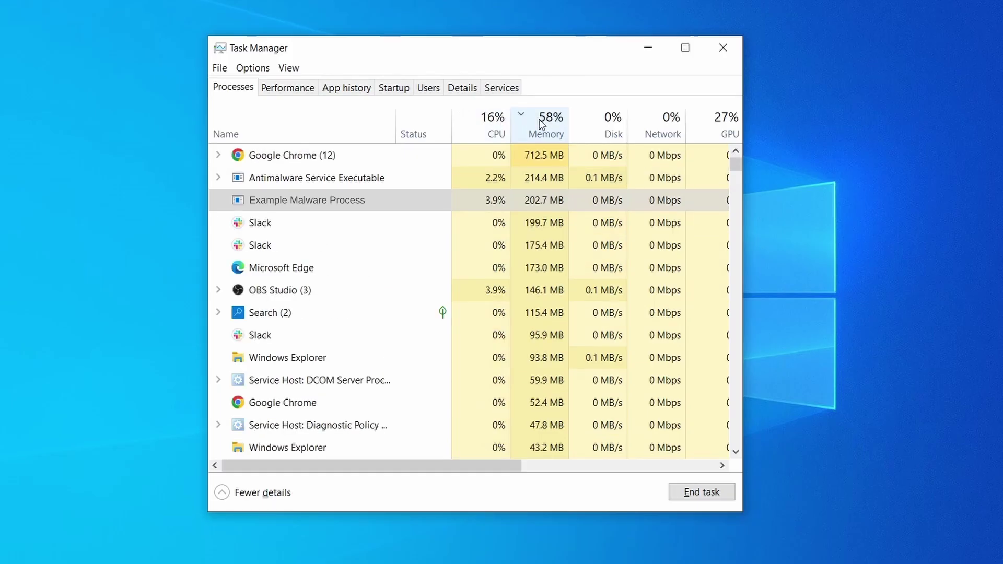
right_click(479, 200)
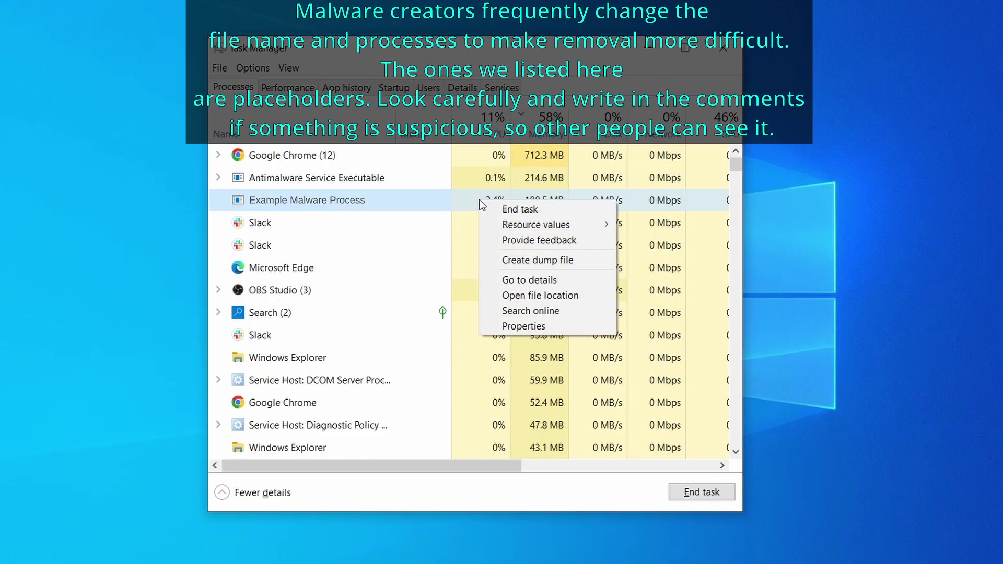
click(542, 297)
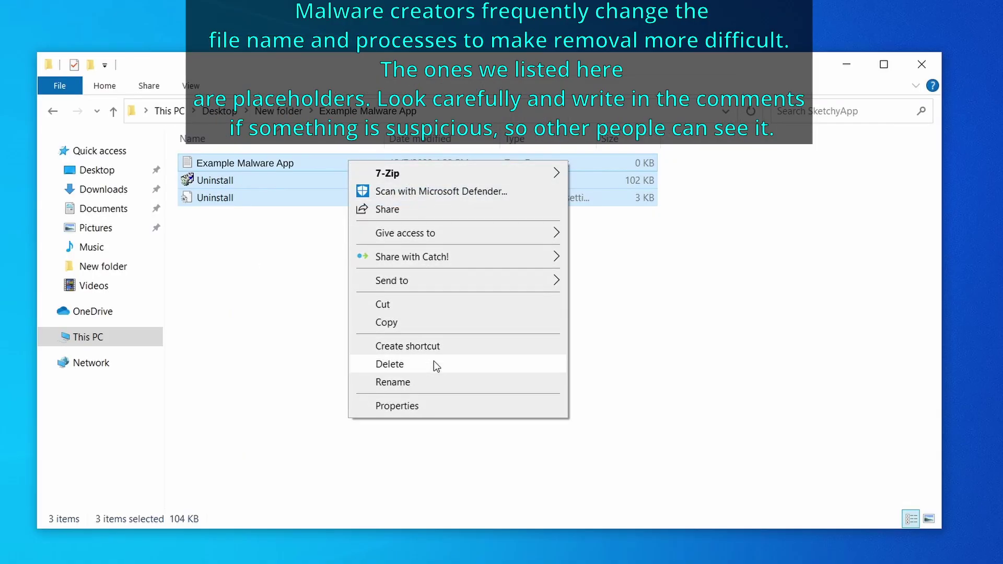
click(434, 363)
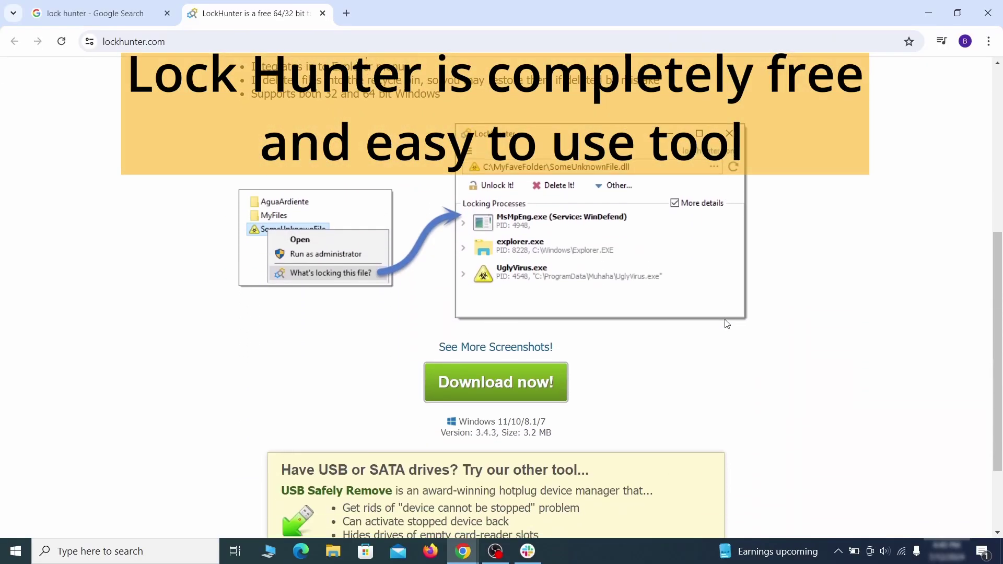
Install LockHunter downloaded from lockhunter.com.
scroll(727, 324, down, 1)
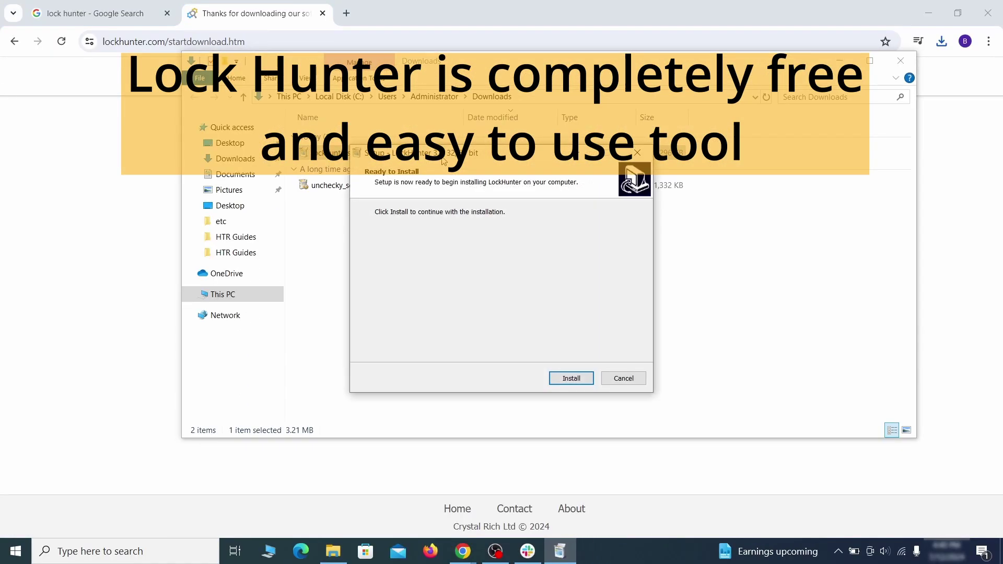
click(571, 379)
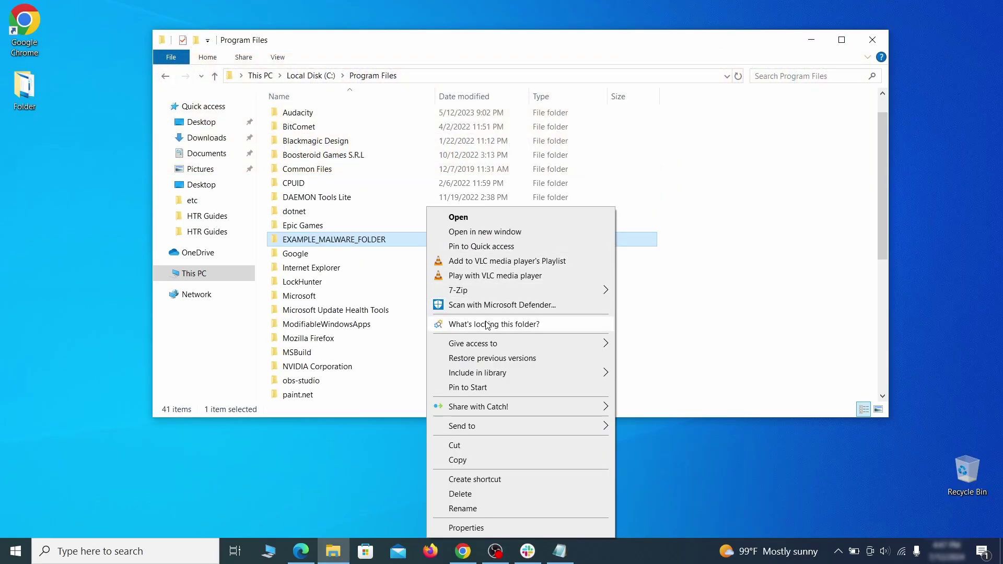
Force-delete EXAMPLE_MALWARE_FOLDER, locked by notepad.exe, with LockHunter, then close LockHunter.
click(488, 325)
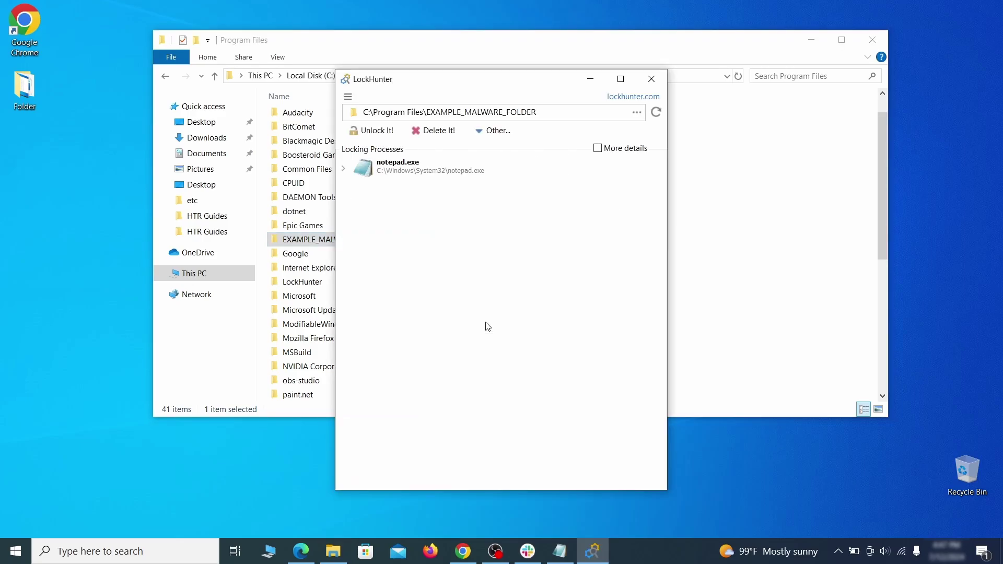
click(447, 131)
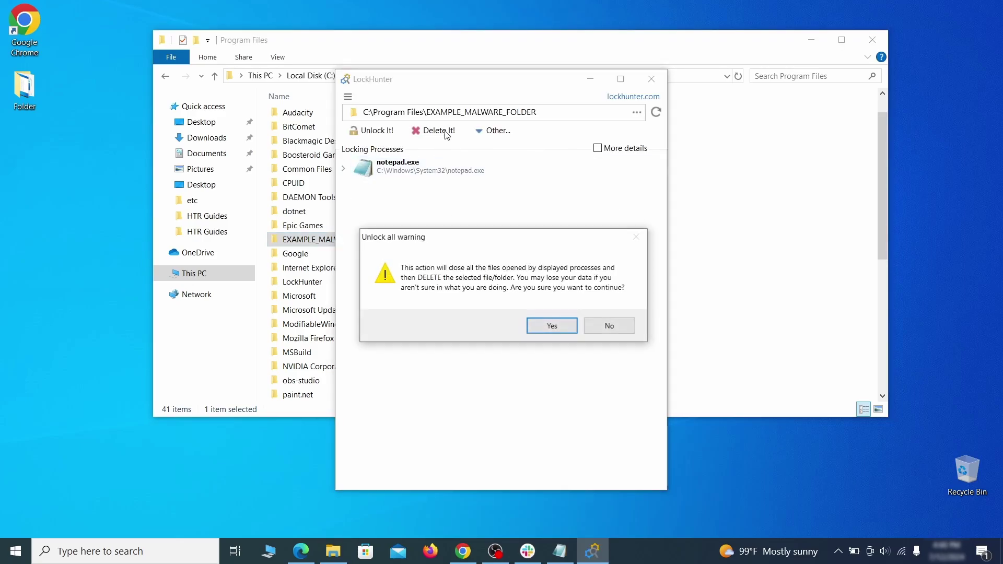
click(553, 329)
click(652, 79)
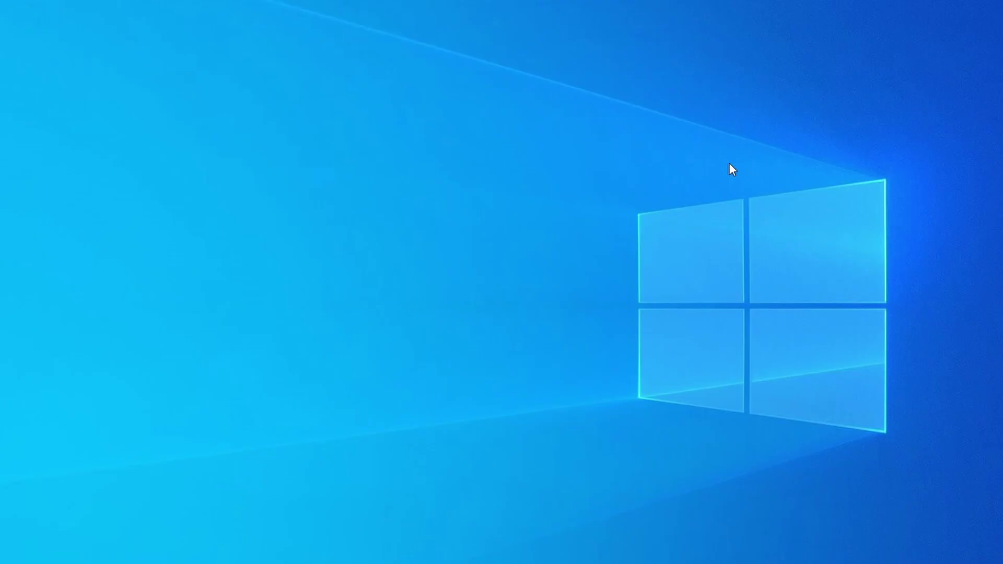
Open Task Manager with Ctrl+Shift+Esc and sort the running processes by memory use.
key(ctrl+shift+Escape)
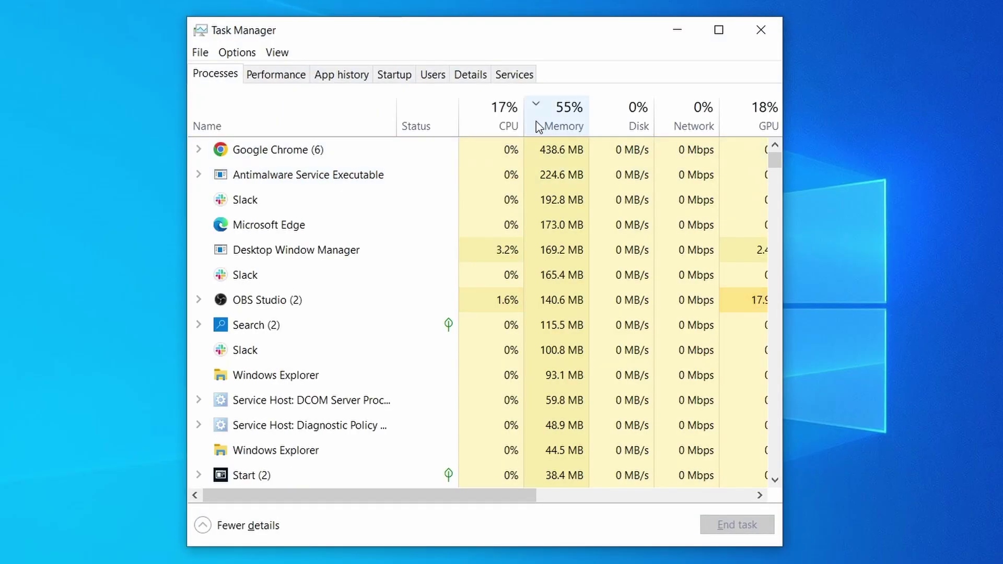
click(484, 123)
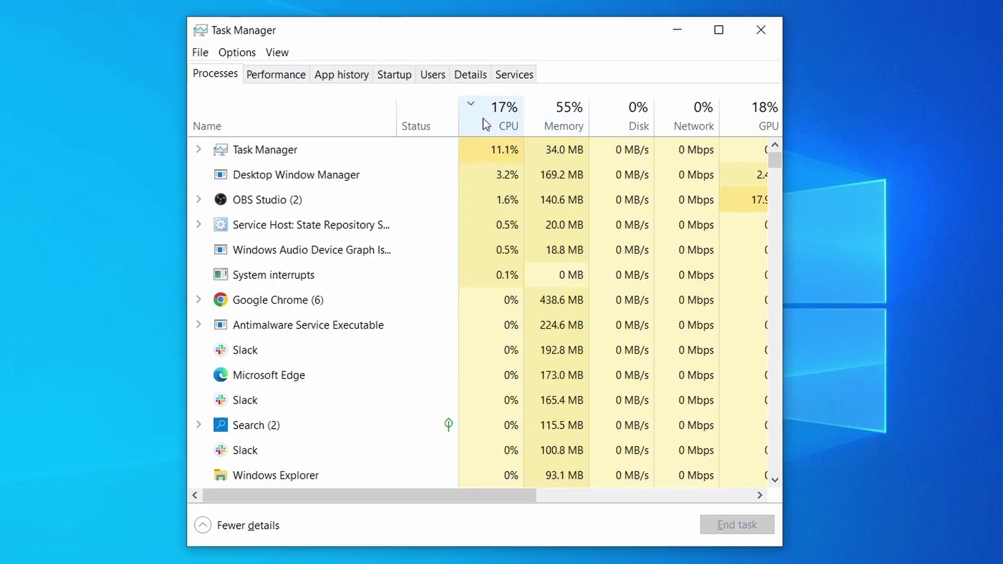
click(570, 115)
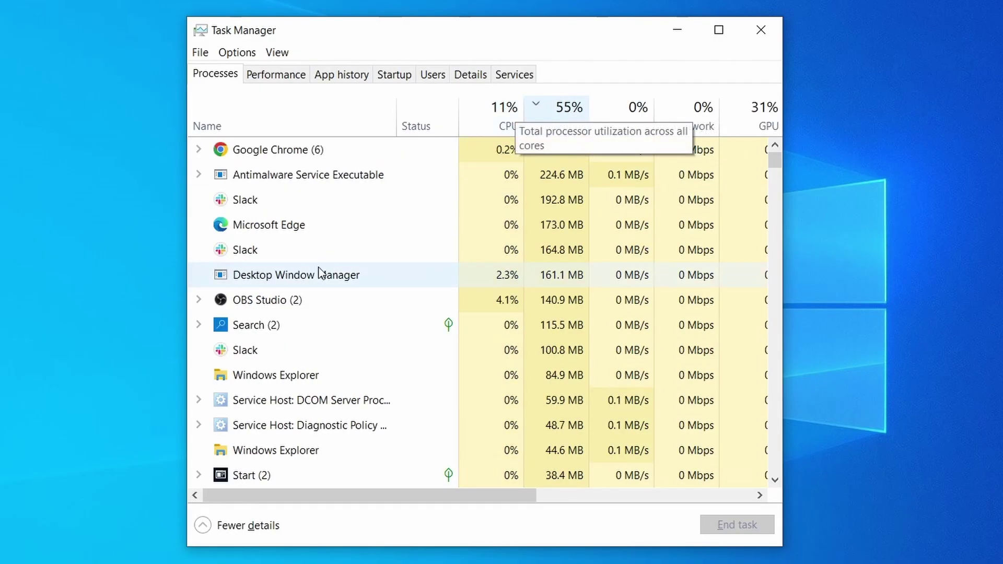
scroll(436, 352, down, 2)
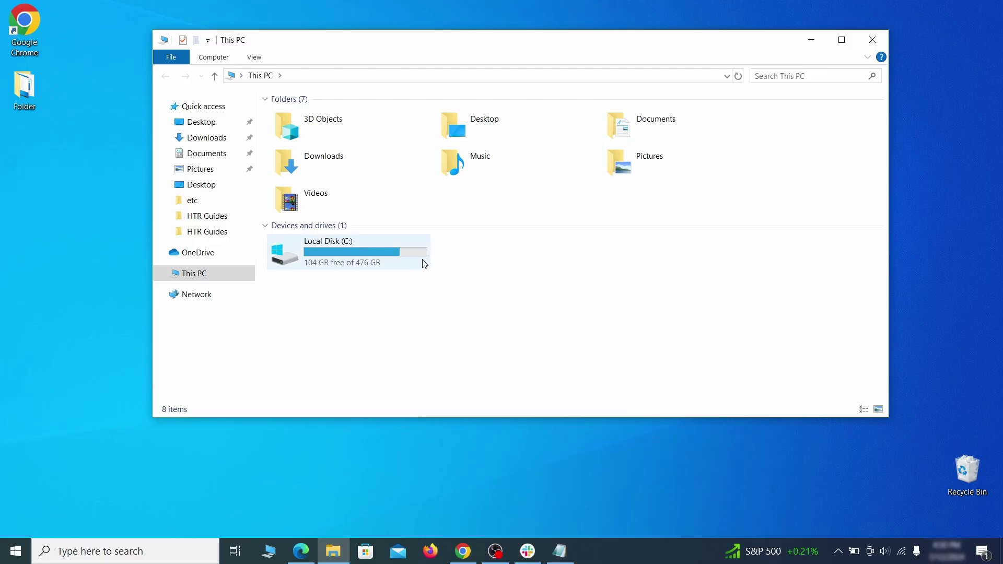
Browse File Explorer to C:\Users\<user>\AppData\Roaming.
double_click(419, 259)
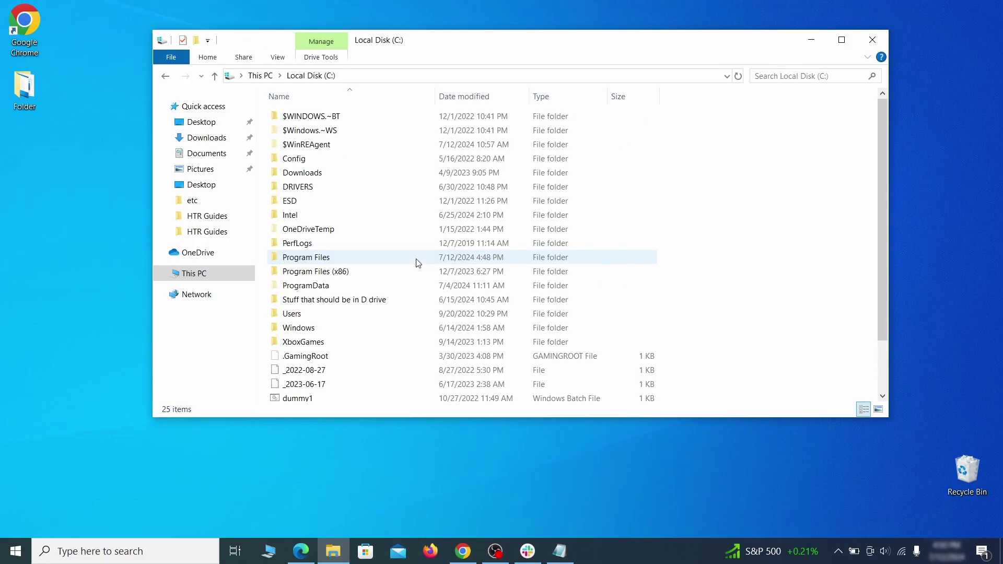
double_click(317, 315)
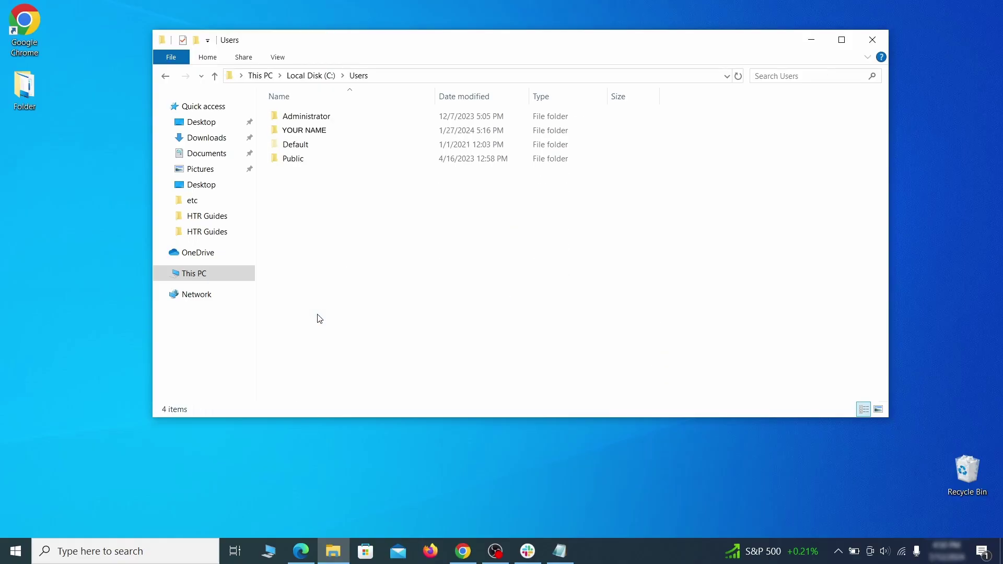
double_click(421, 131)
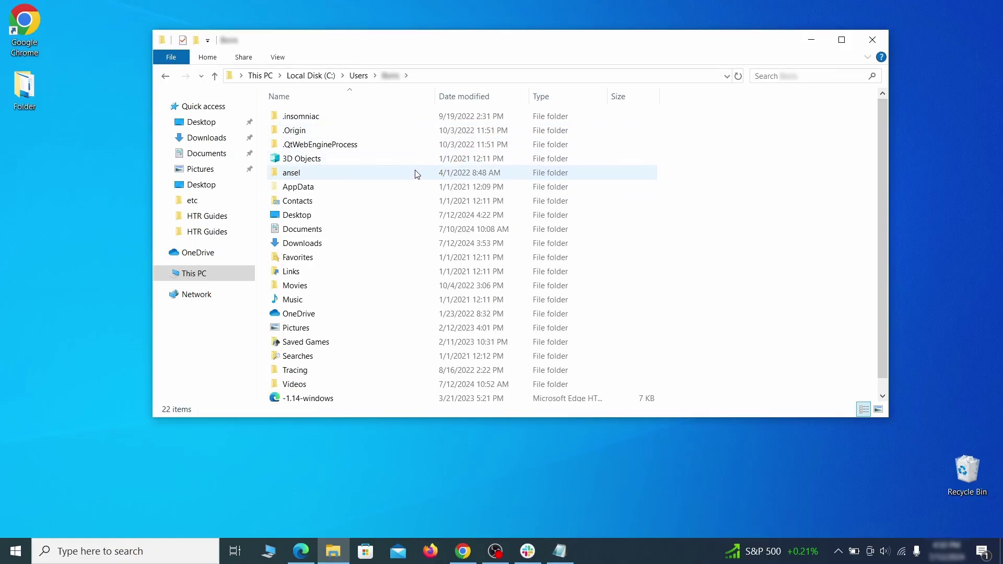
double_click(416, 187)
double_click(413, 145)
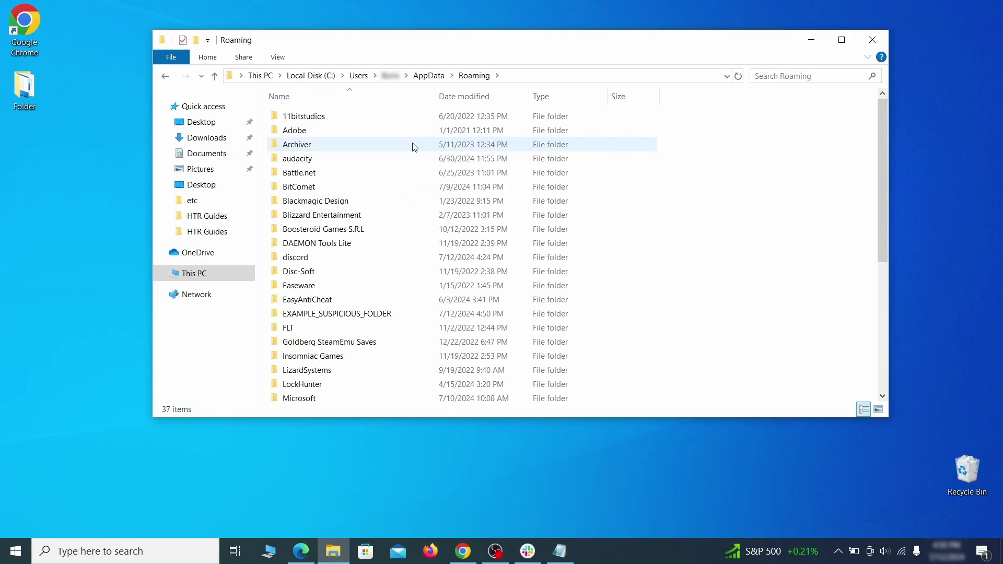
scroll(403, 157, down, 1)
scroll(402, 188, down, 1)
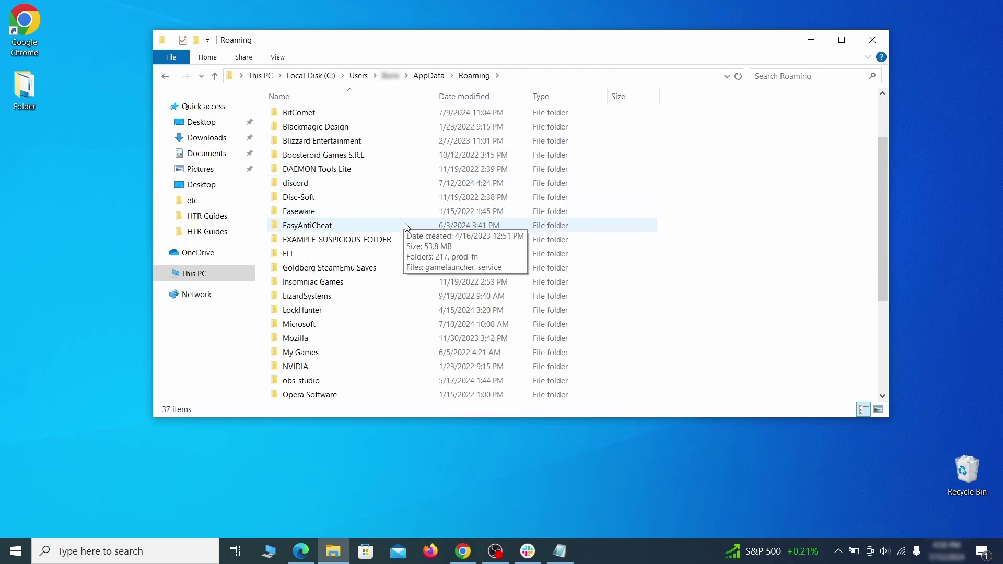
Attempt to delete EXAMPLE_SUSPICIOUS_FOLDER, then force-delete it via LockHunter's locking check.
click(413, 243)
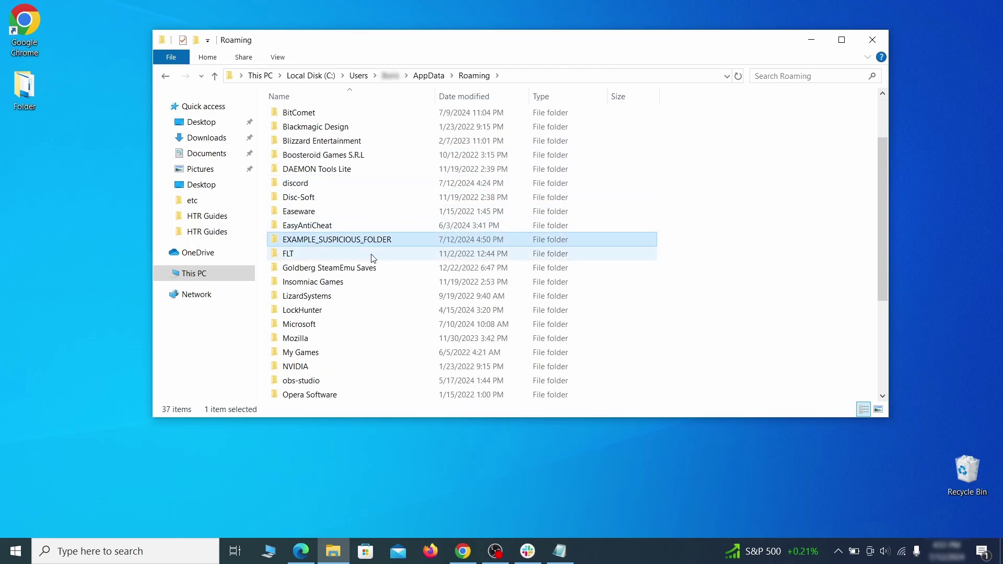
right_click(449, 242)
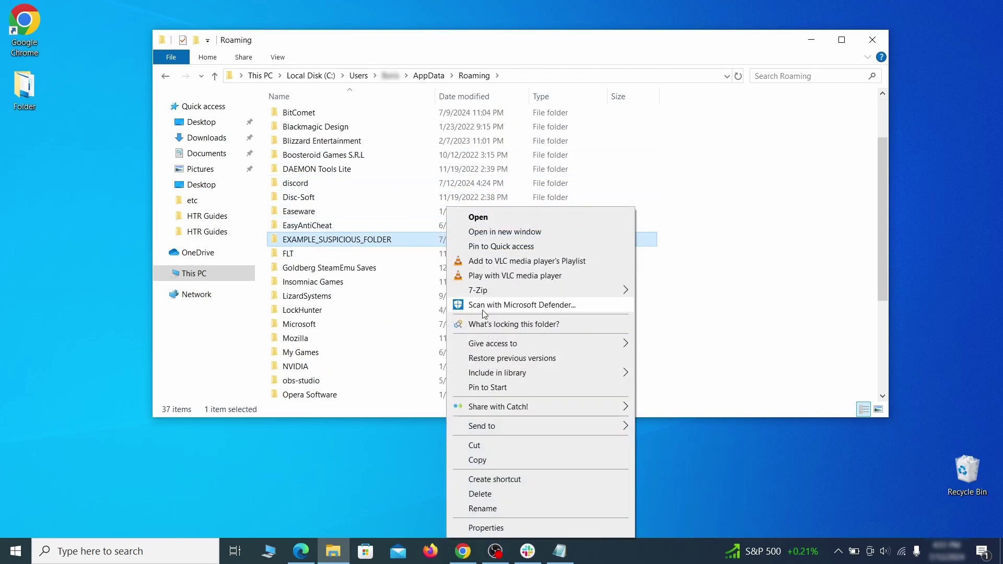
click(481, 494)
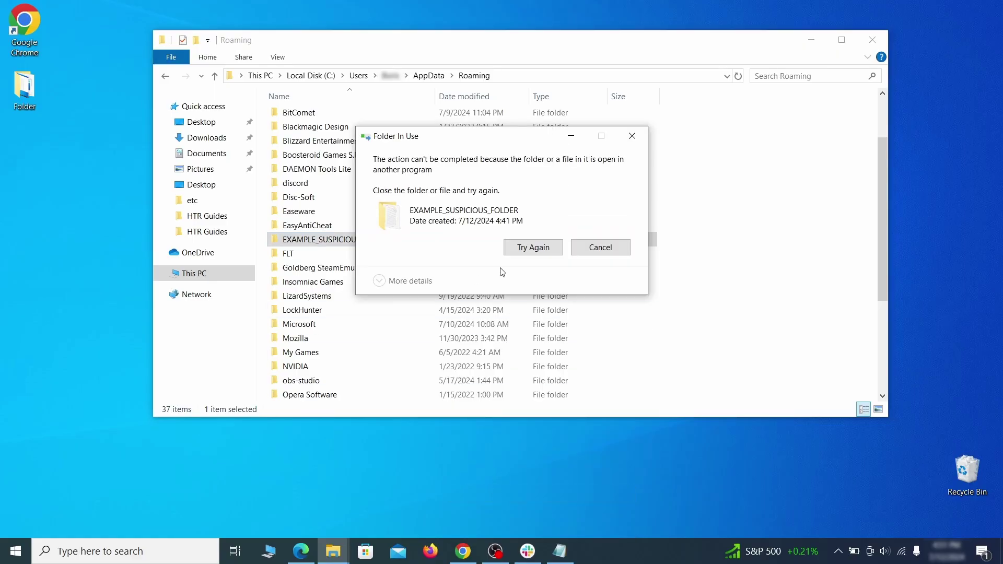
click(601, 247)
right_click(425, 240)
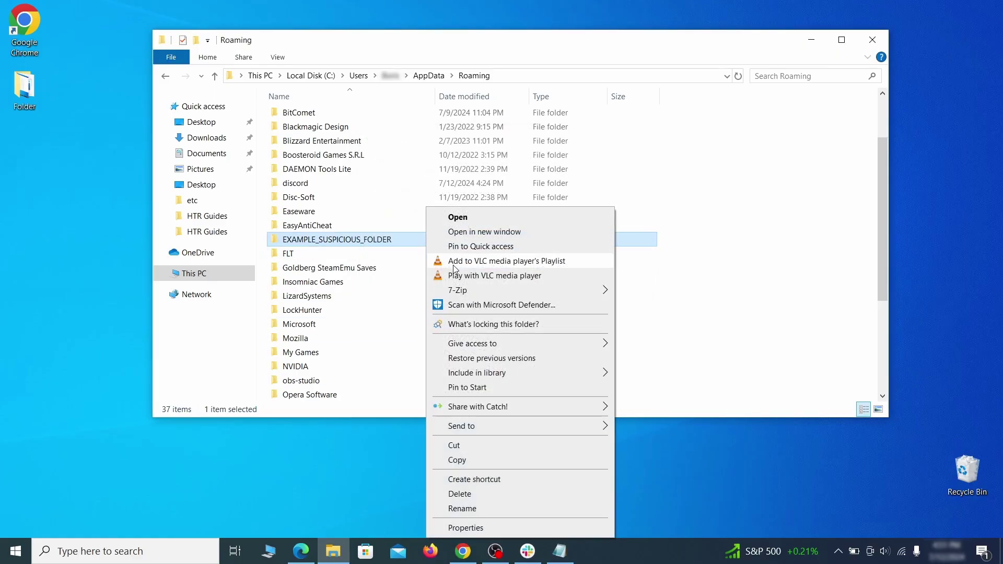
click(457, 323)
click(454, 137)
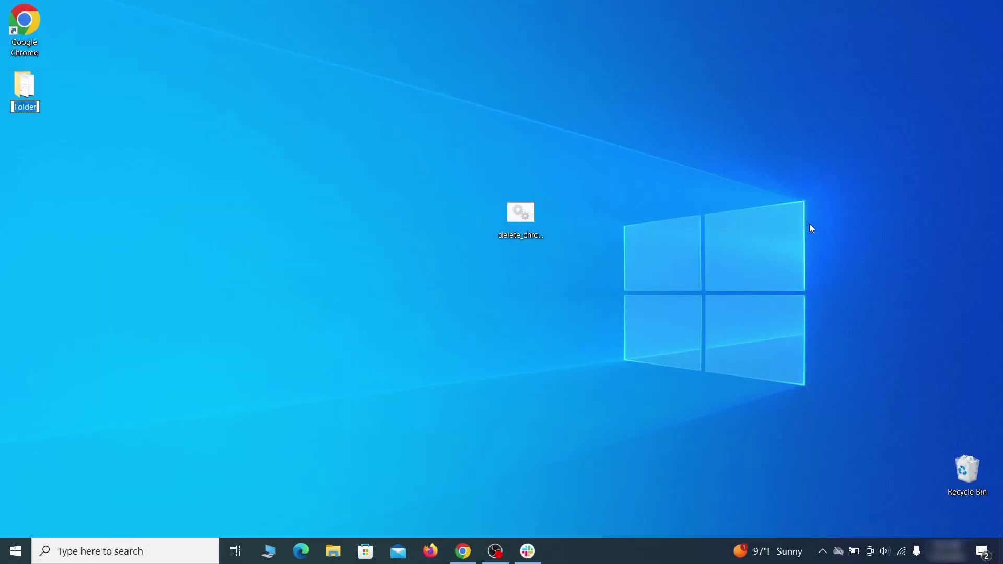
Bring up Windows search to look for the Group Policy editor.
key(super)
Open Local Group Policy Editor and expand Computer Configuration's Administrative Templates.
text(edit group policy)
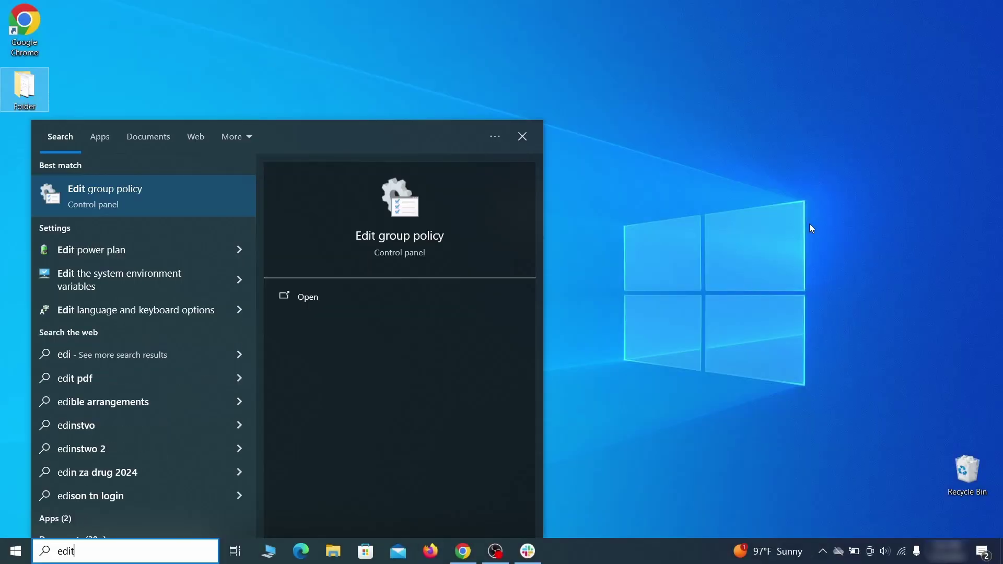
click(135, 195)
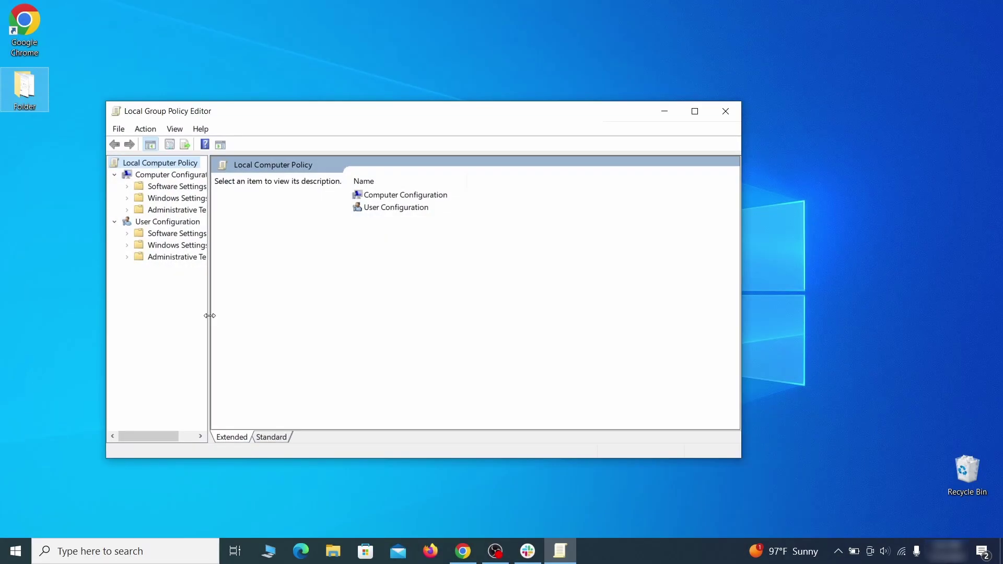
click(165, 175)
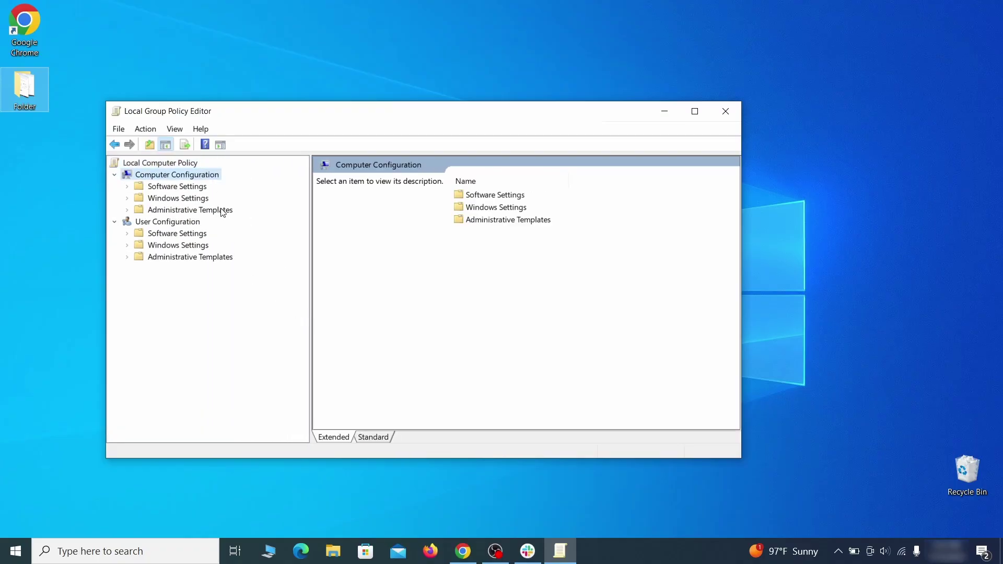
click(222, 211)
Remove the chrome policy template via Add/Remove Templates and close the editor.
right_click(224, 210)
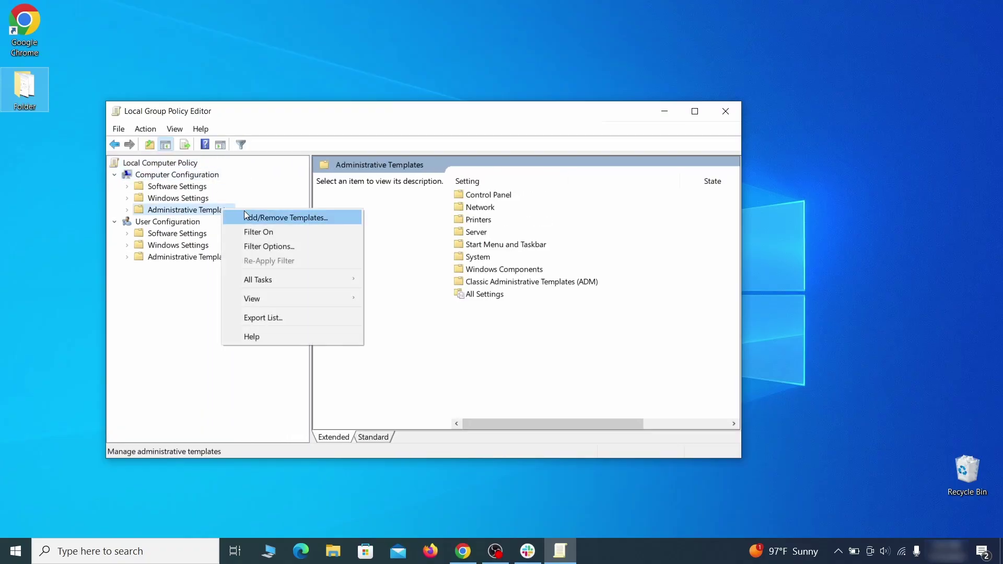
click(321, 220)
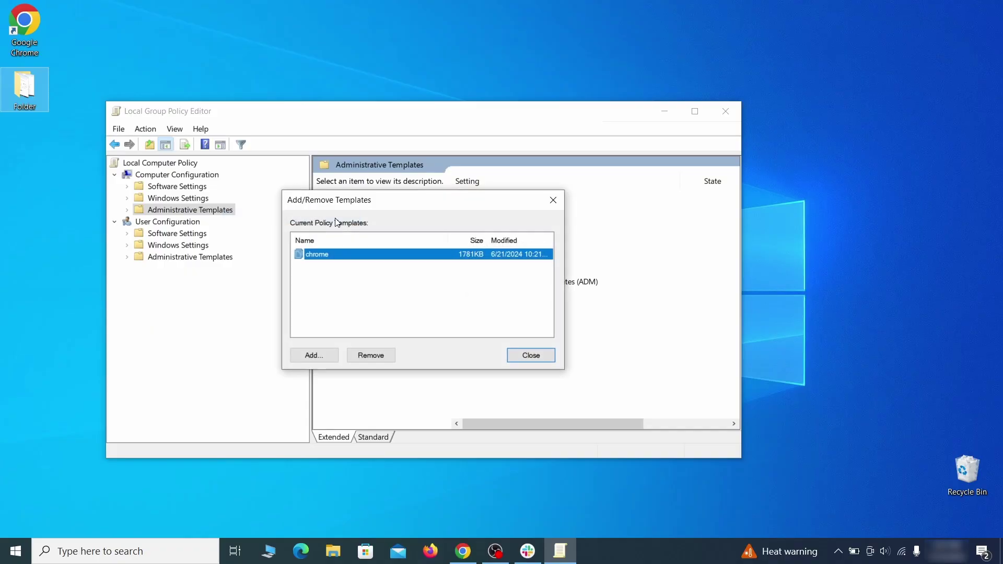
click(380, 356)
click(543, 355)
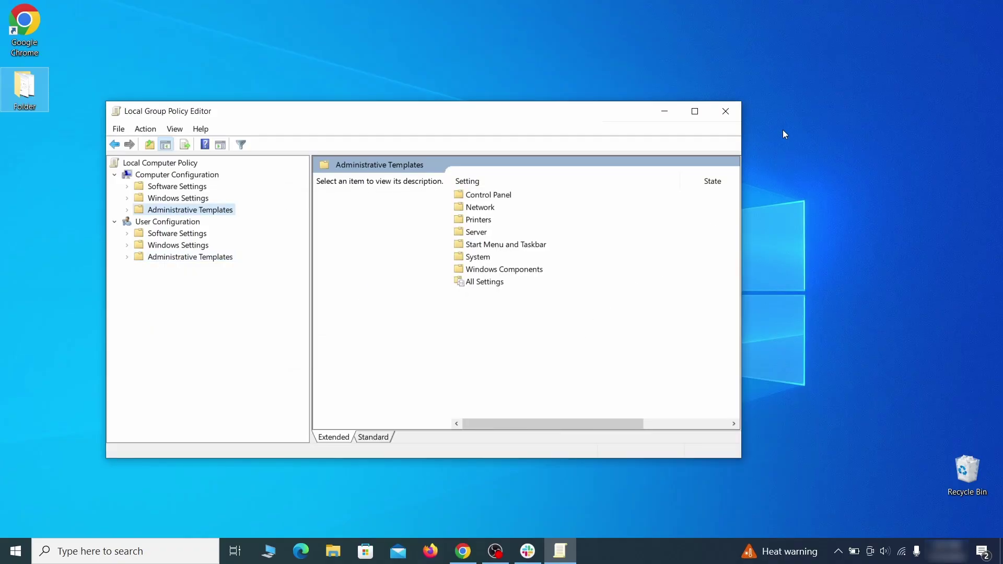
click(725, 112)
Restart the computer from the Start menu's power options.
click(16, 552)
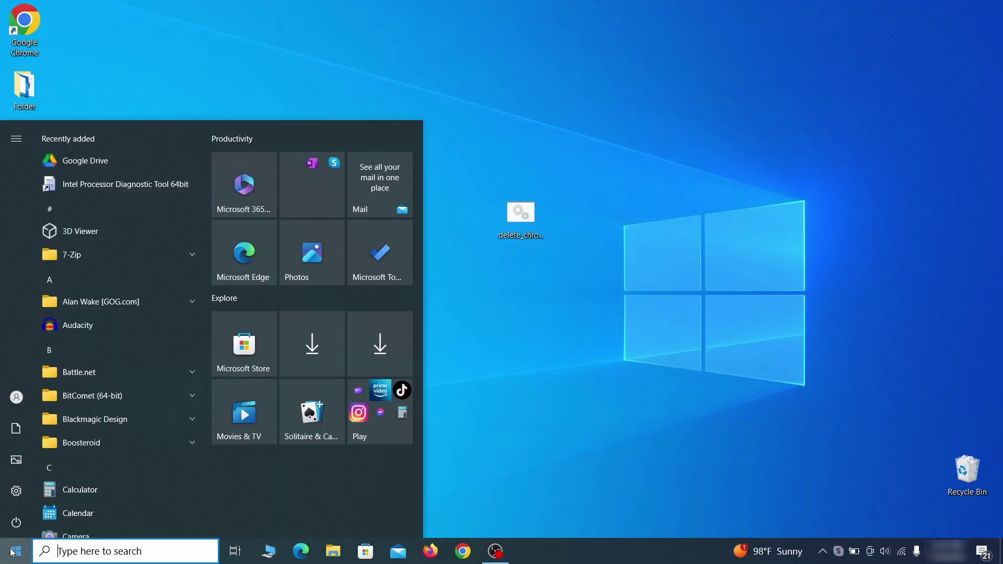
click(16, 523)
click(625, 347)
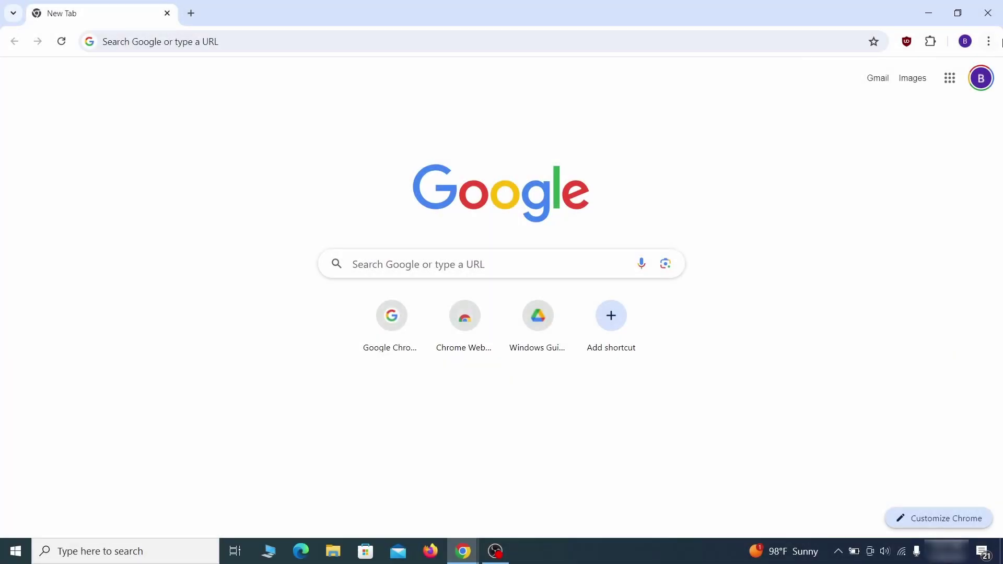
click(990, 41)
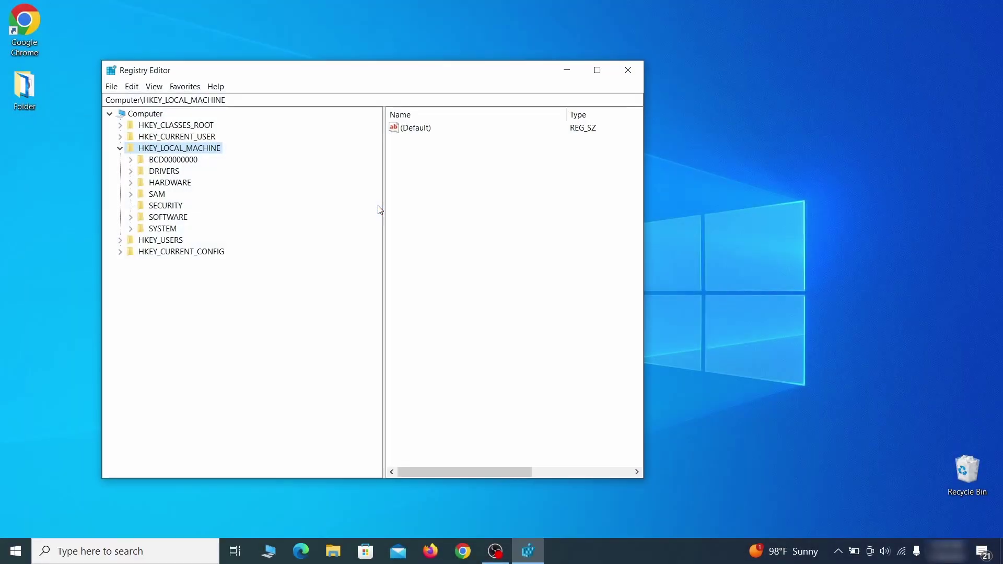
Expand BCD00000000 > Objects > {b2721d73-…} > Elements and cancel deleting key 12000004.
click(130, 160)
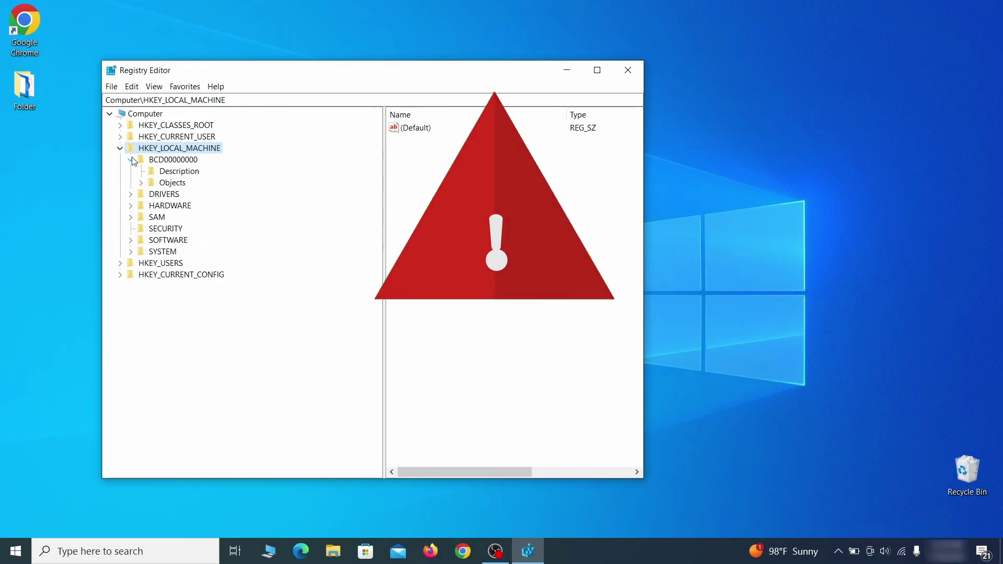
click(141, 182)
click(151, 297)
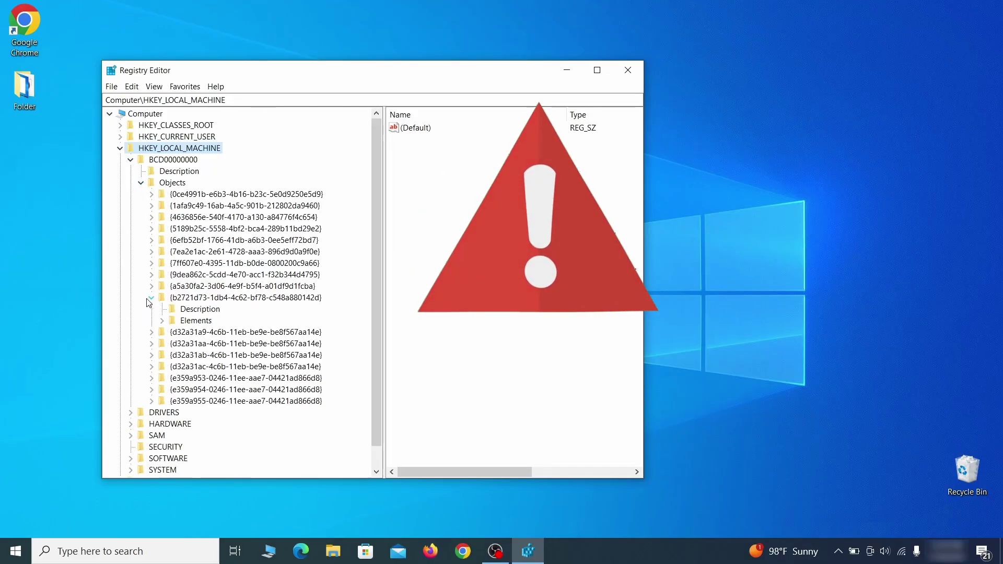
click(162, 320)
click(210, 355)
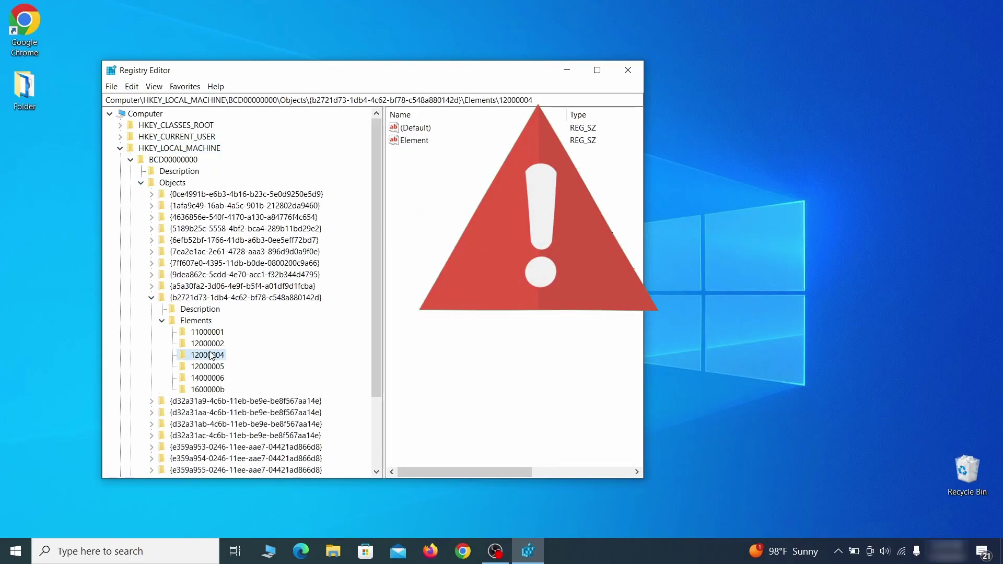
right_click(209, 355)
click(259, 401)
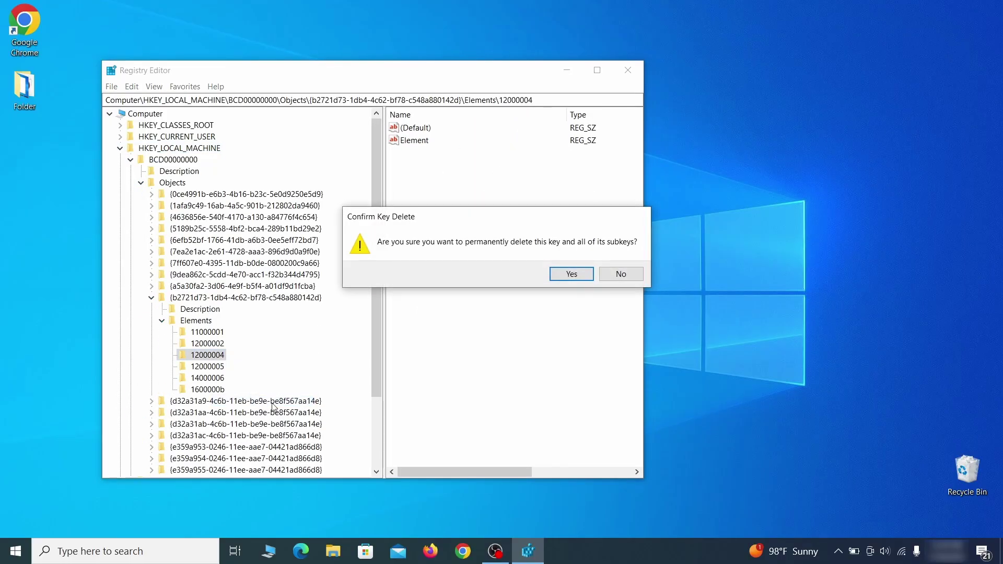
click(622, 274)
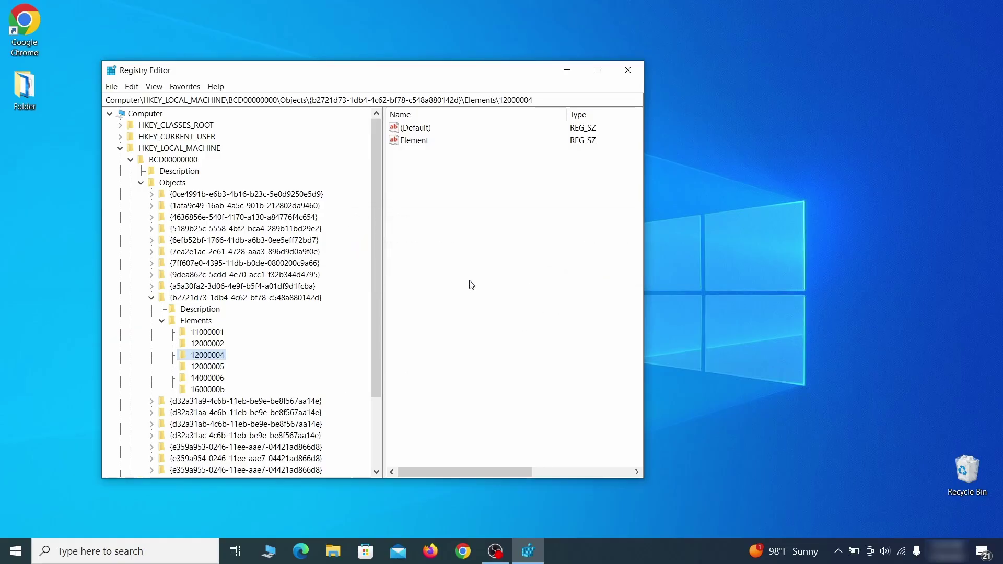
scroll(165, 401, down, 3)
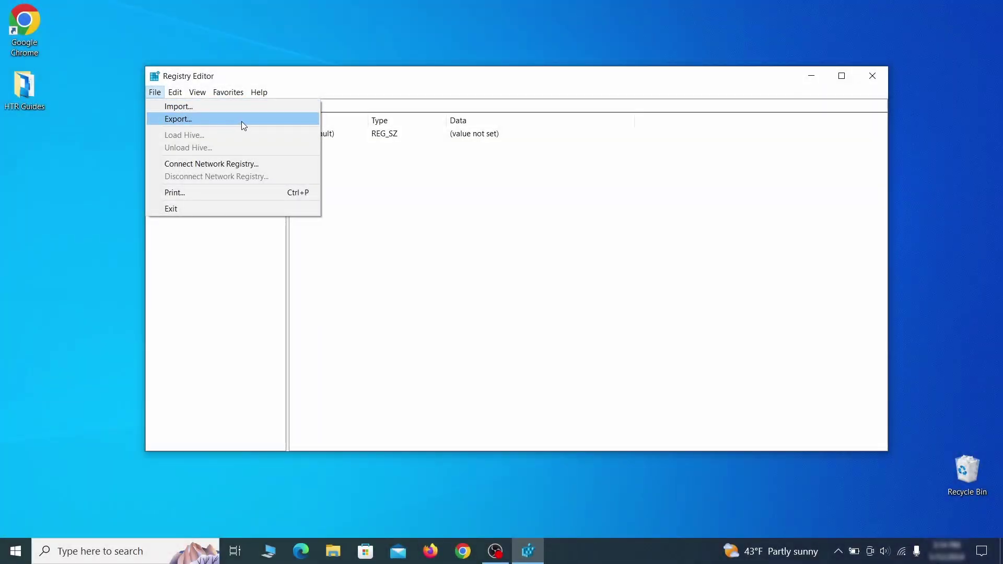
Export the registry as 'Registry Backup 1' to the desktop, then select it for import.
click(242, 122)
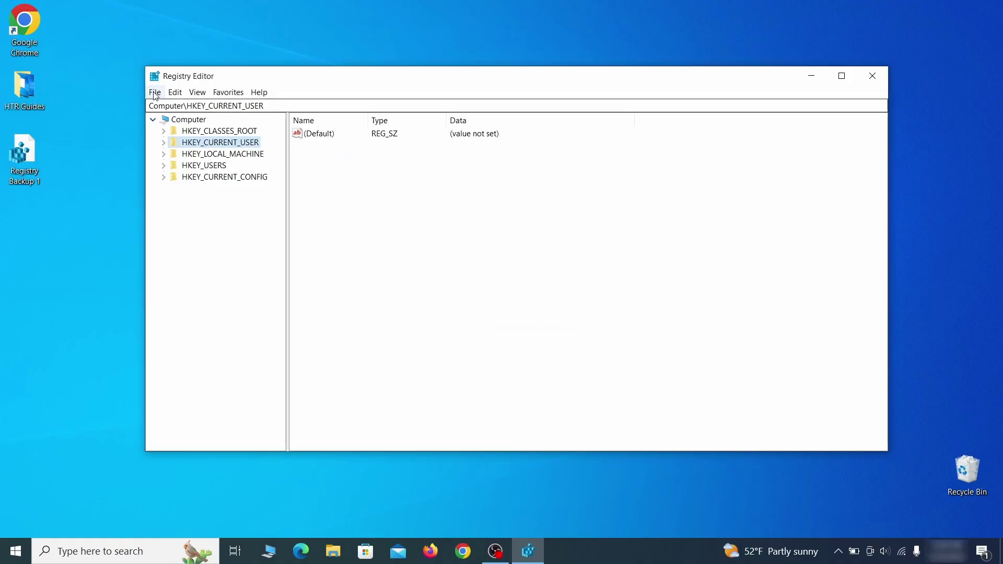
click(155, 92)
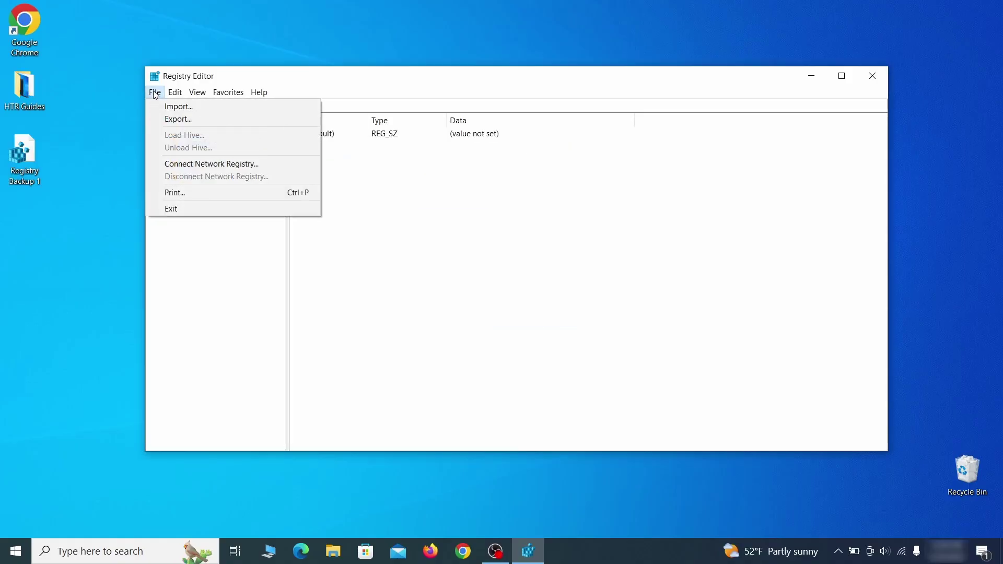
click(215, 111)
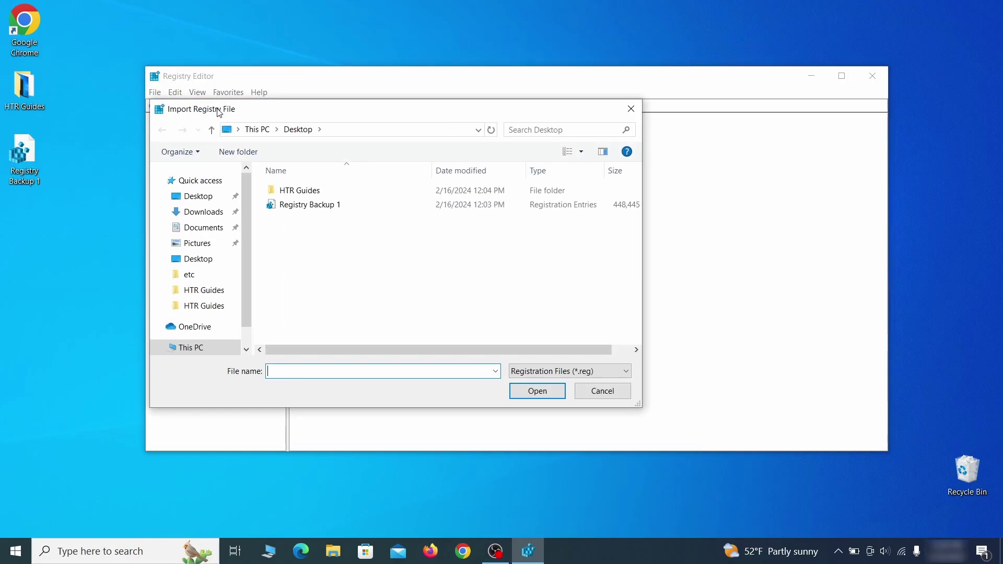
click(348, 210)
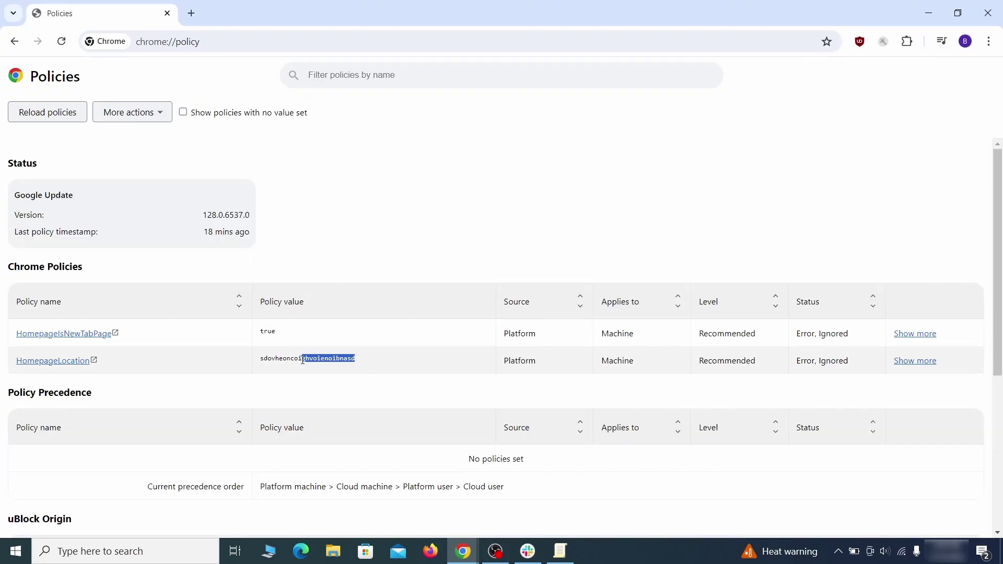
Paste the HomepageLocation value sdovheoncoighvoienoibnasd from chrome://policy into a Notepad note.
right_click(285, 362)
click(314, 372)
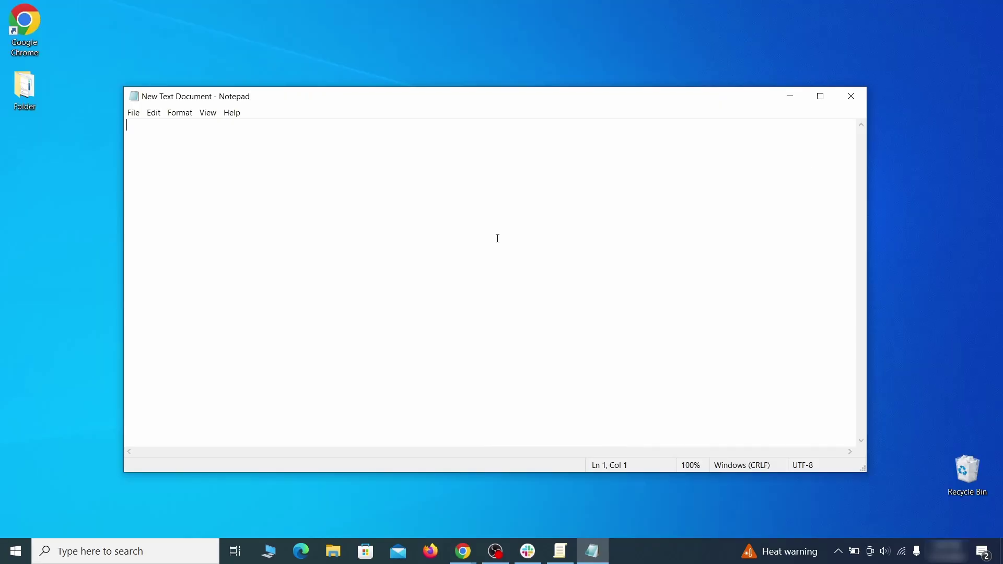
right_click(498, 238)
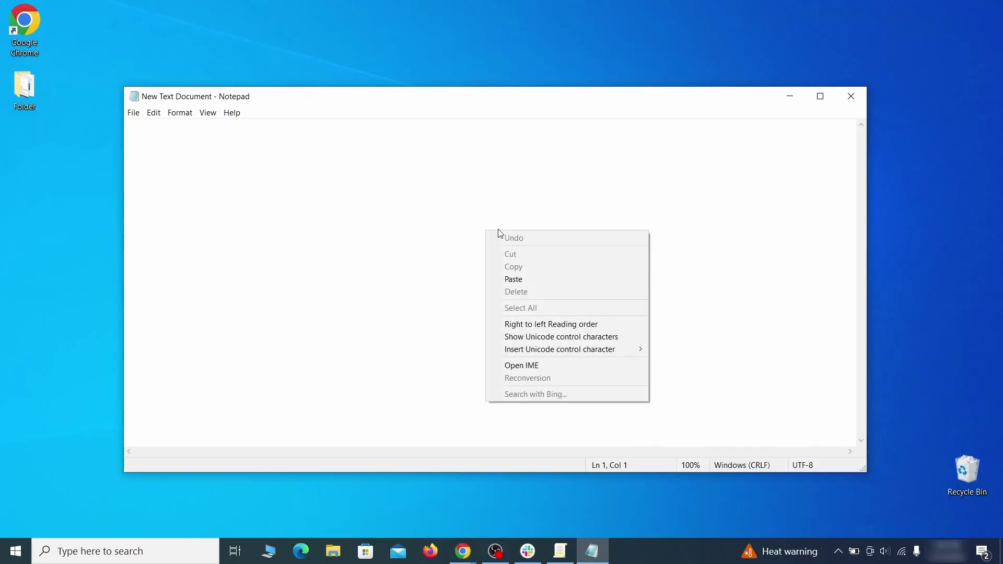
click(525, 278)
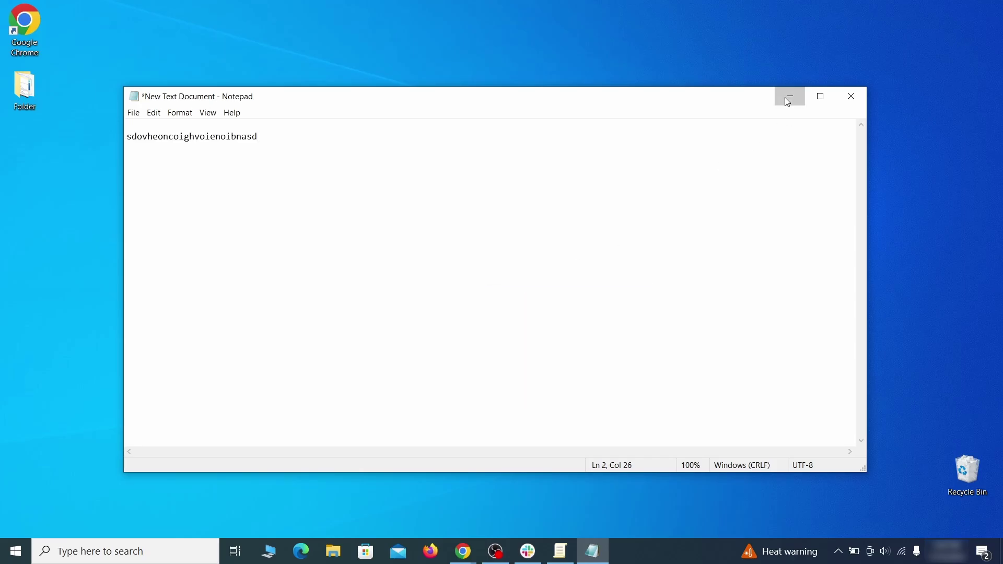
click(788, 101)
click(989, 42)
Delete all three folders in Chrome's User Data\Default\Extensions and close File Explorer.
mouse_move(842, 246)
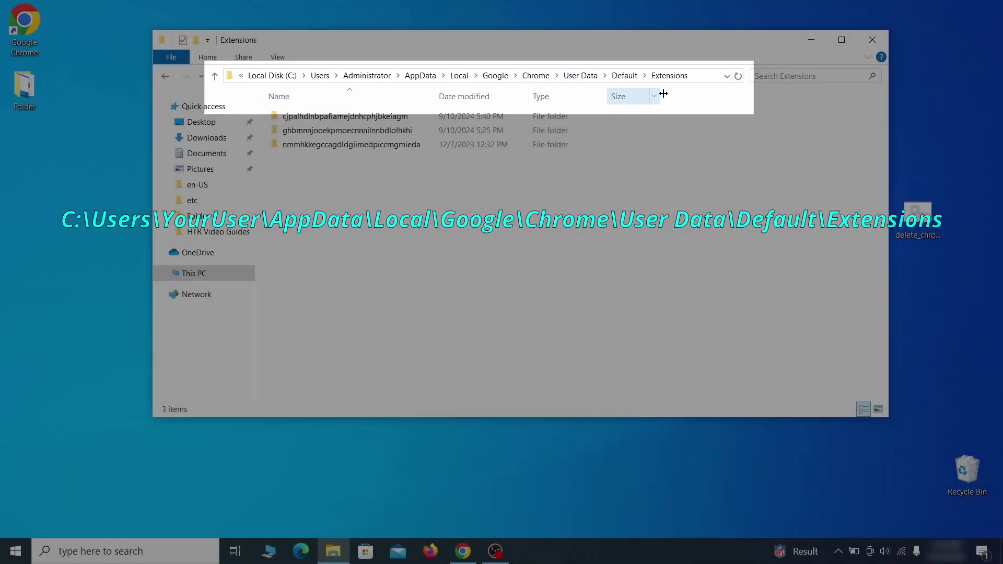
drag(374, 165, 421, 124)
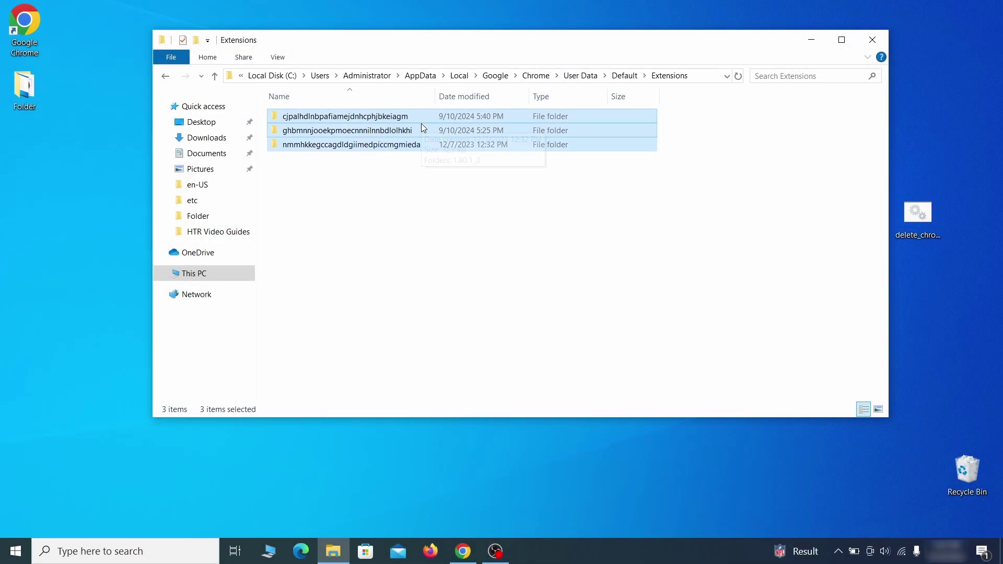
right_click(424, 128)
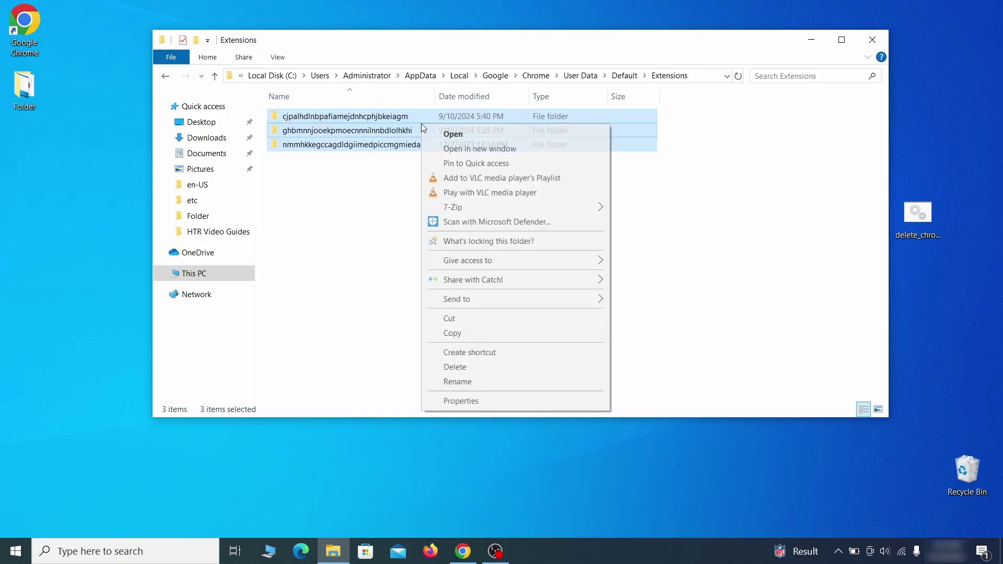
click(454, 367)
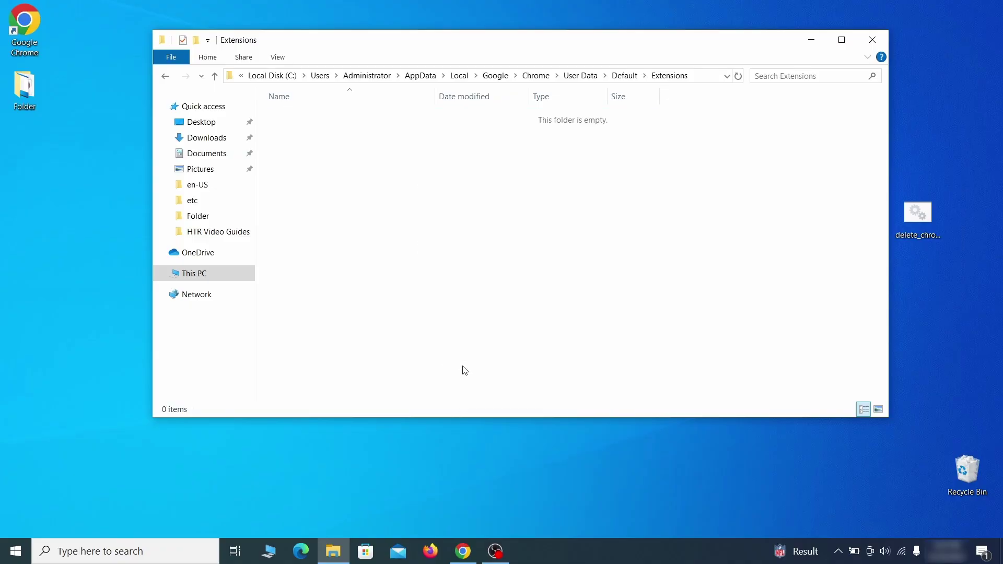
click(872, 40)
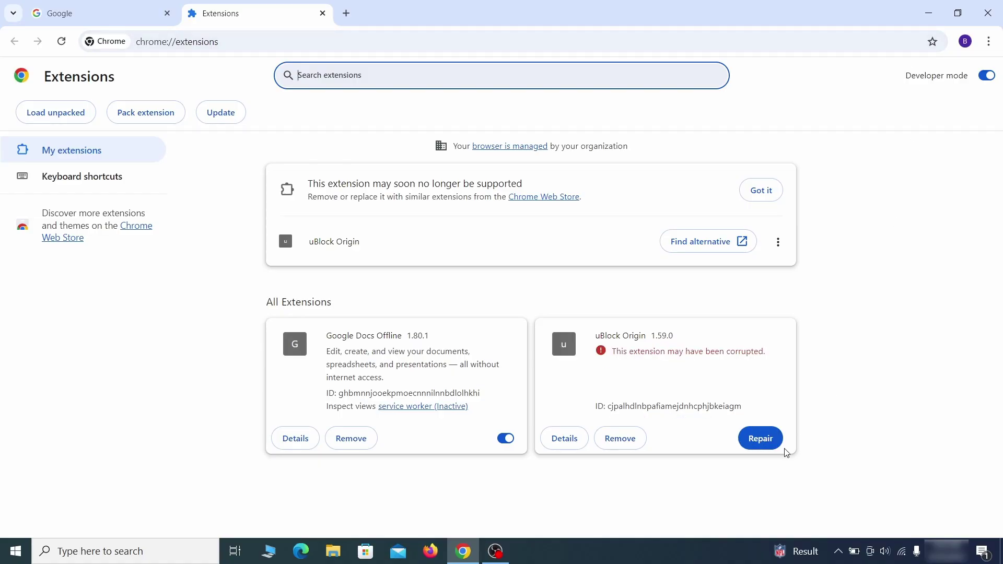
Repair the corrupted uBlock Origin extension and turn on Developer mode.
click(761, 439)
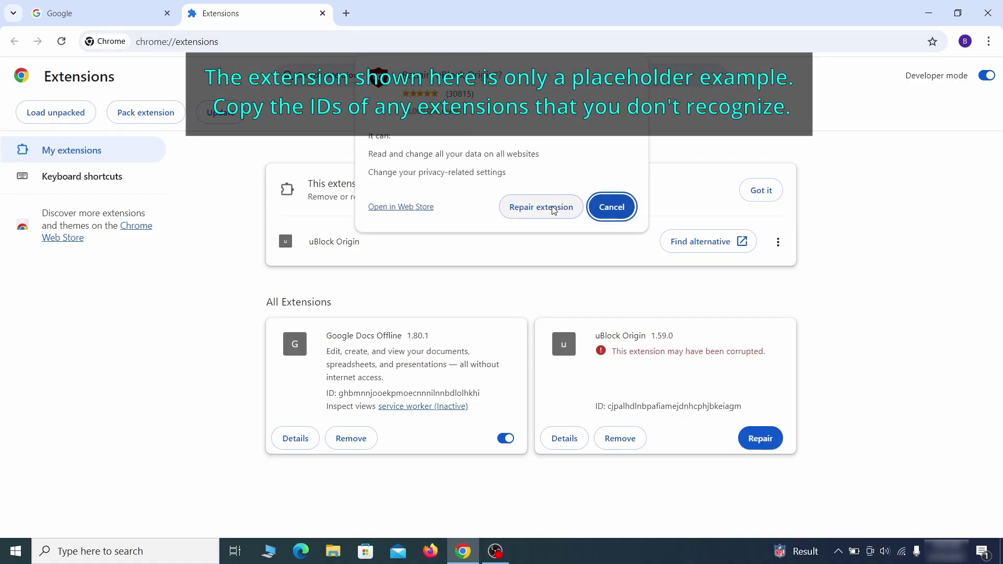
click(538, 207)
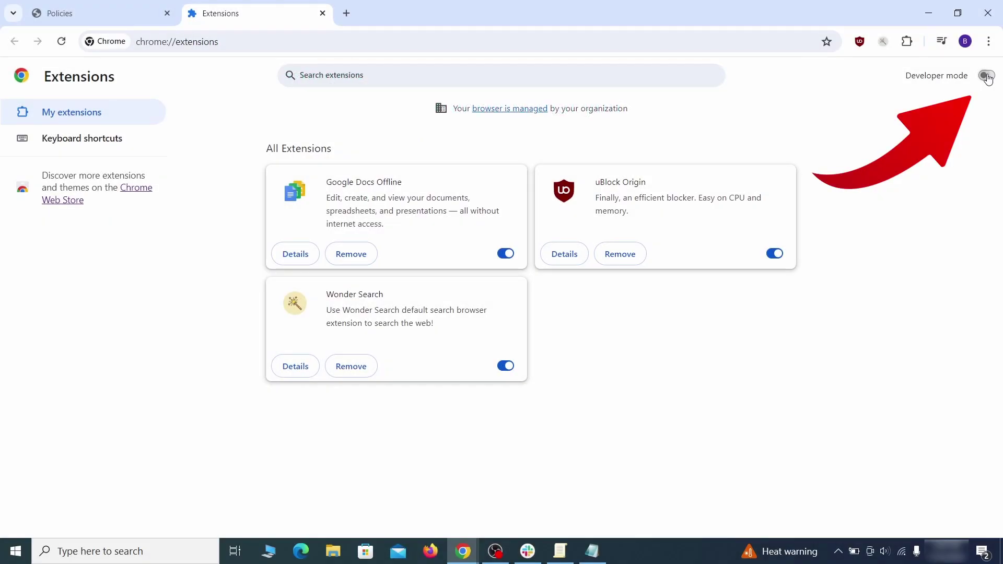
click(987, 77)
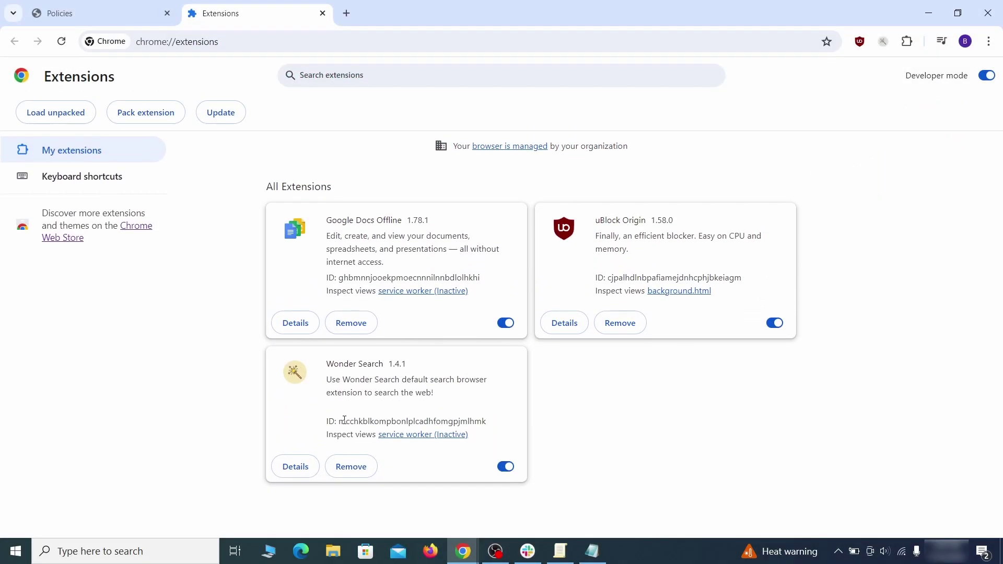
Copy the Wonder Search extension's ID.
drag(340, 423, 475, 421)
right_click(487, 421)
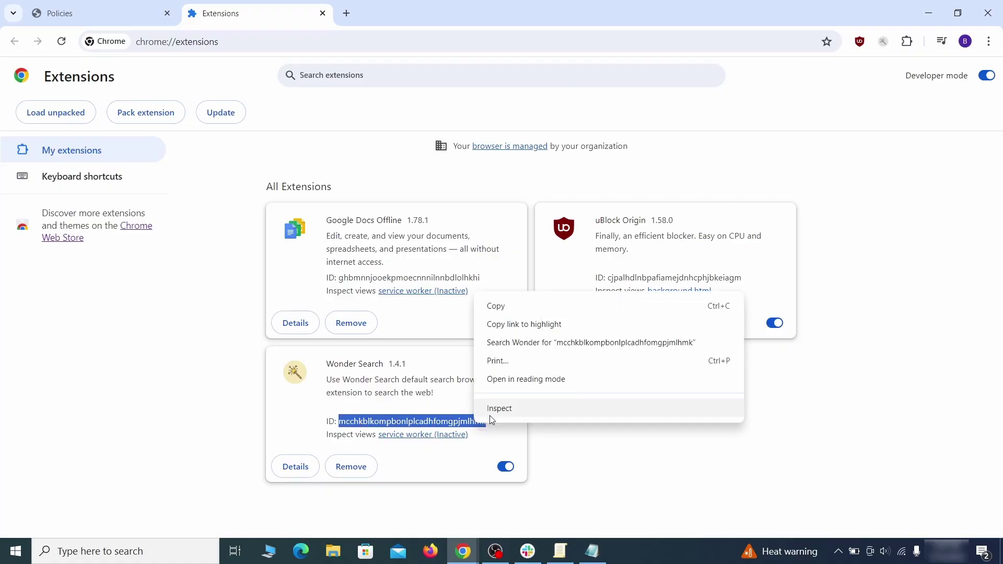
click(495, 309)
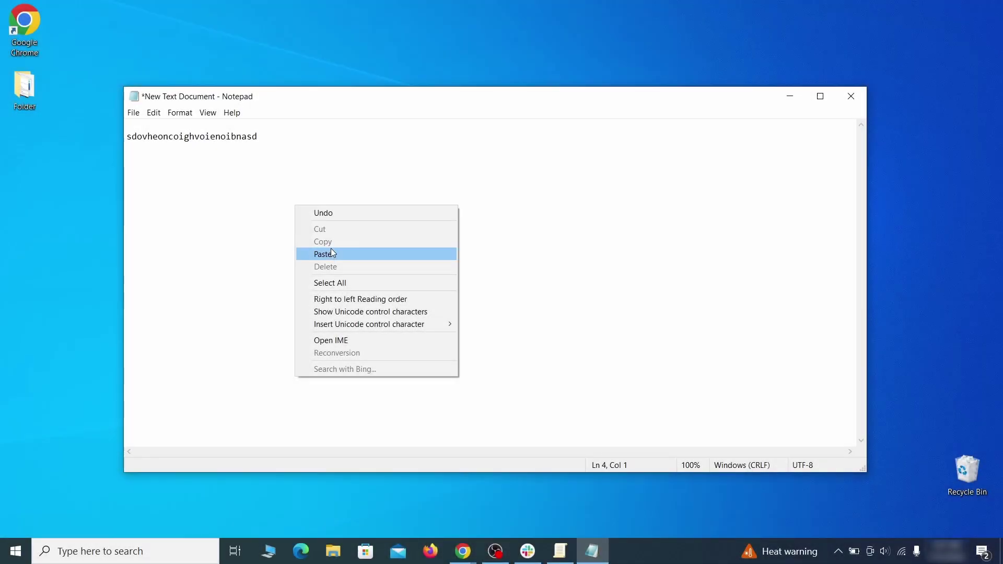
Add the Wonder Search ID to the note and launch Registry Editor as administrator.
click(335, 253)
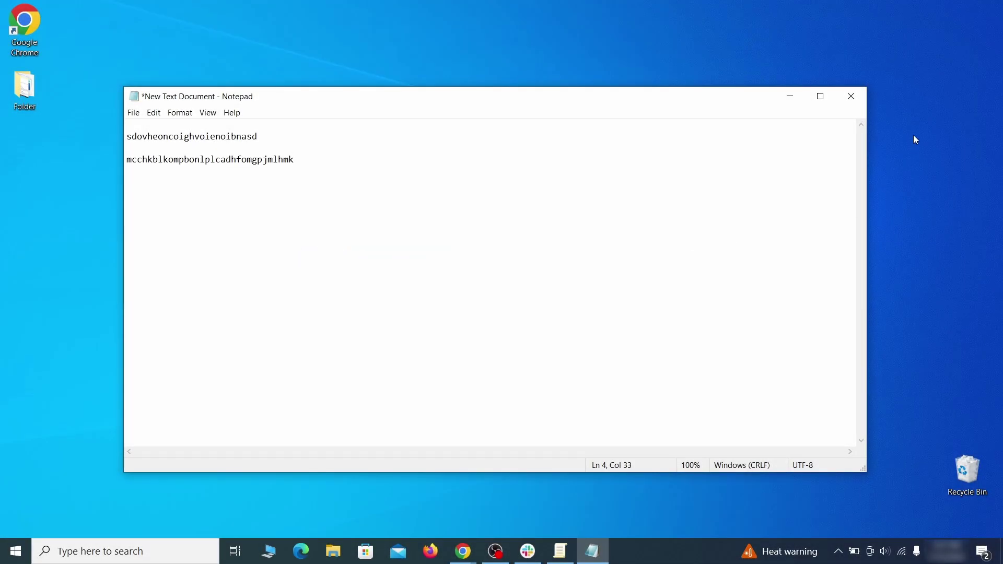
click(786, 101)
click(13, 555)
text(regedit)
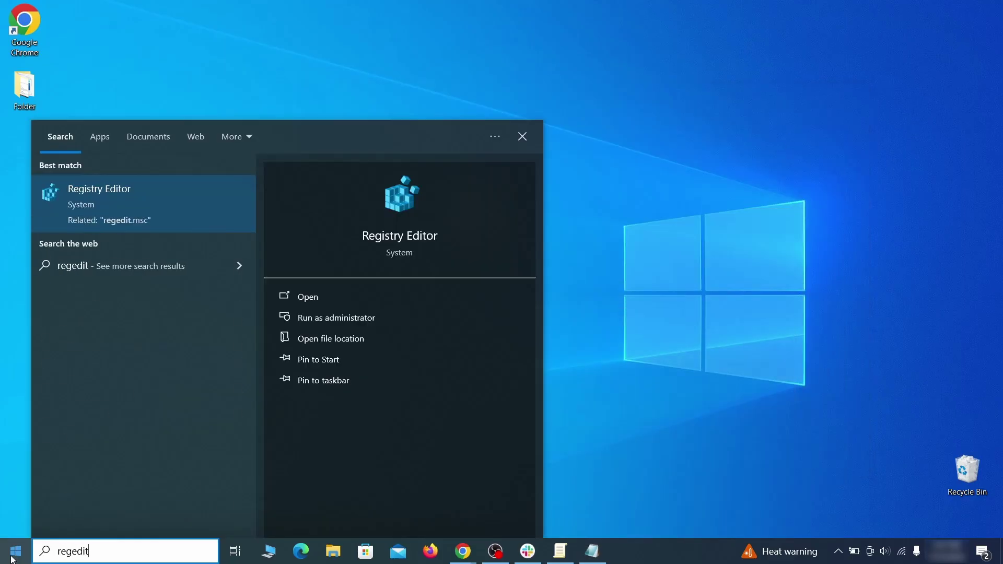
right_click(200, 199)
click(230, 215)
Search the registry for the rogue homepage value sdovheoncoighvoienoibnasd copied from the note.
key(ctrl+f)
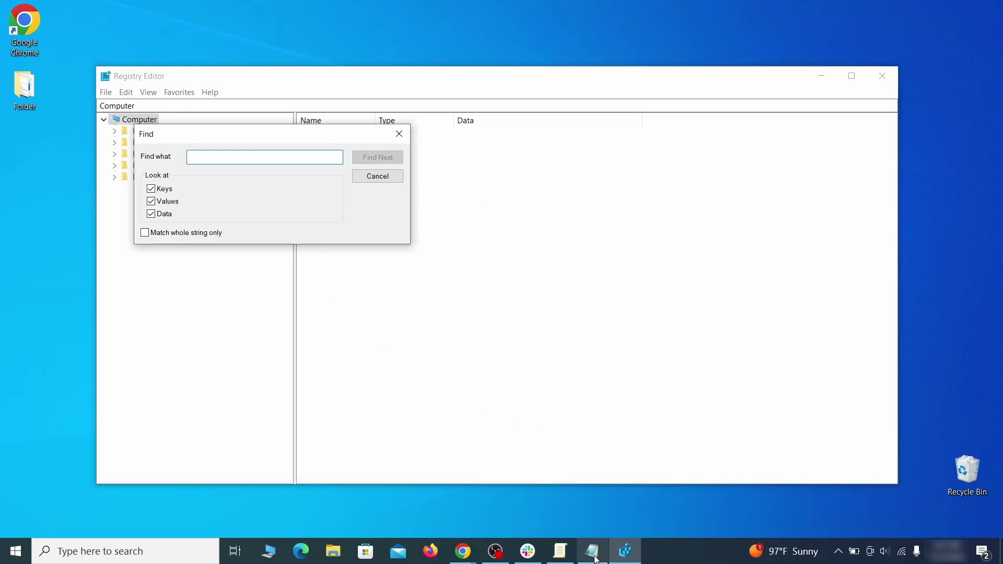
click(595, 560)
right_click(224, 137)
click(253, 176)
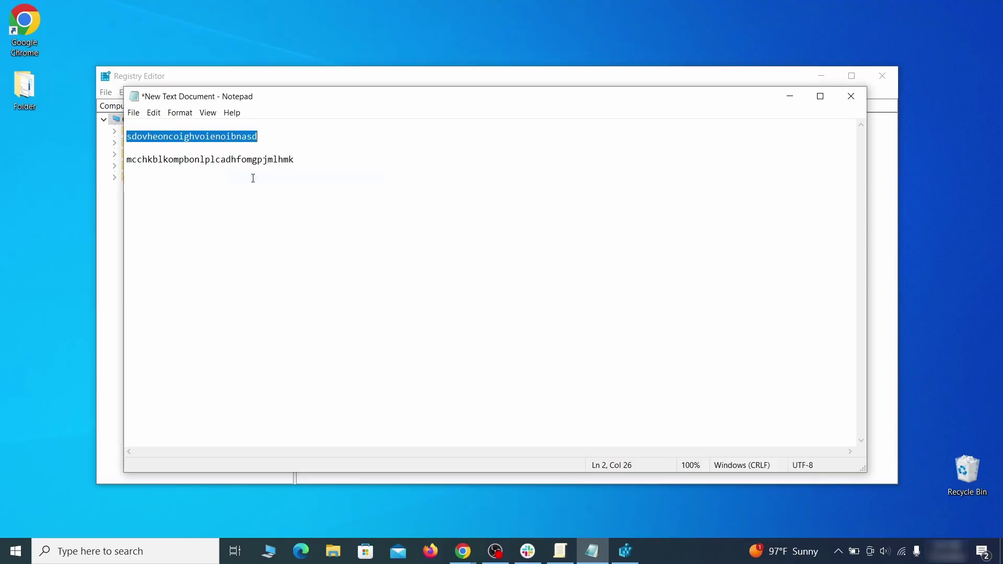
click(102, 192)
right_click(226, 157)
click(264, 210)
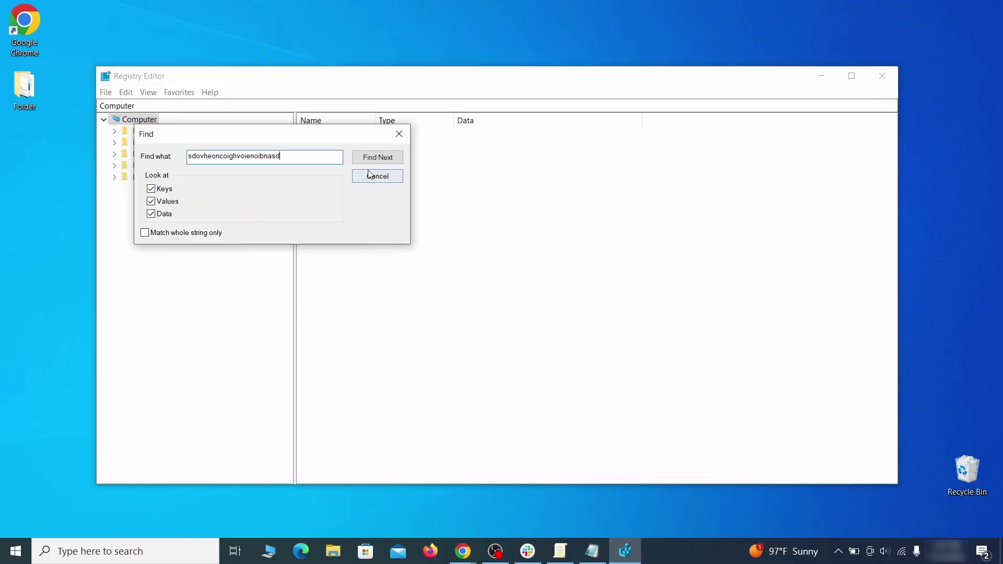
click(390, 160)
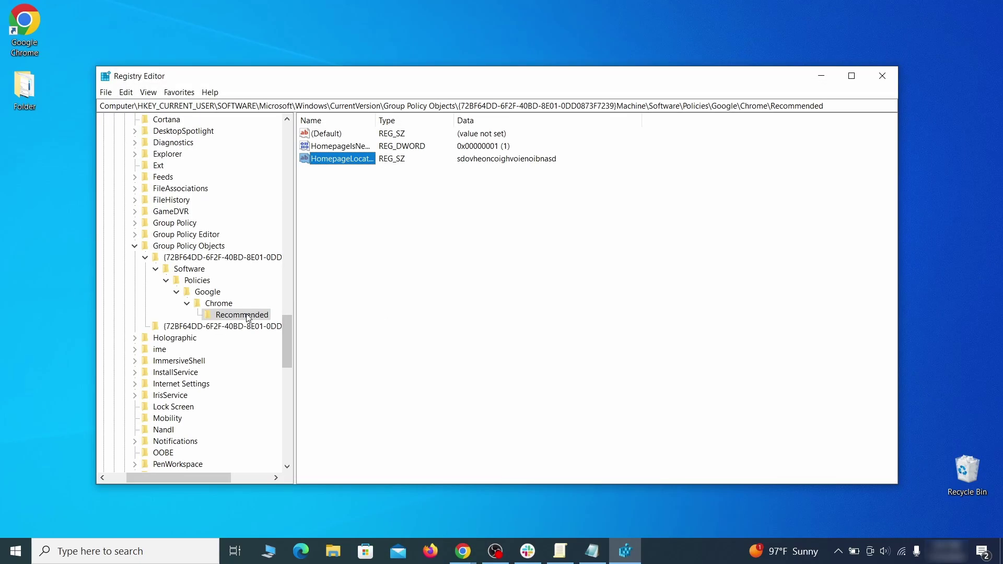
Delete the found Recommended policy key, confirming the deletion.
right_click(248, 316)
click(299, 363)
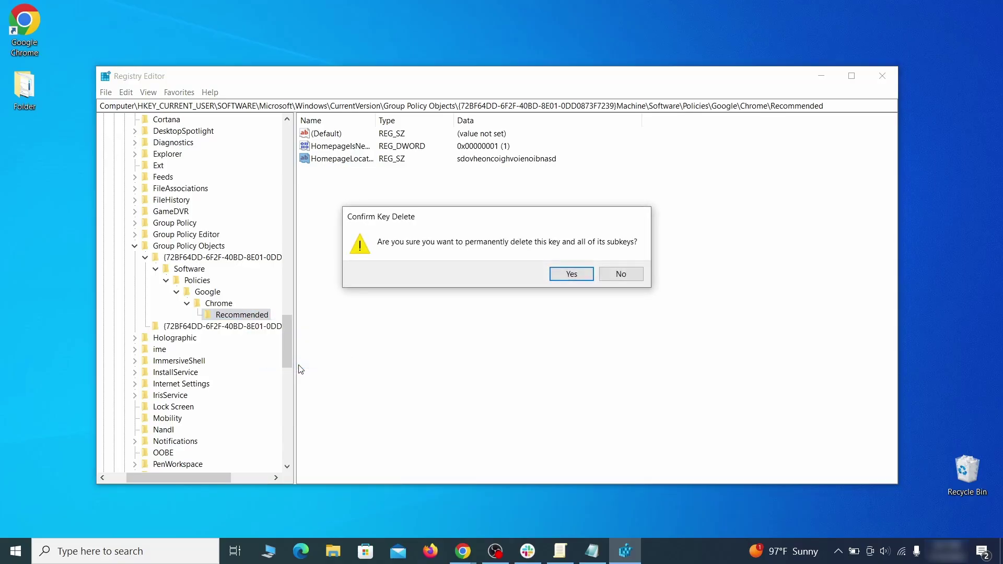
click(571, 275)
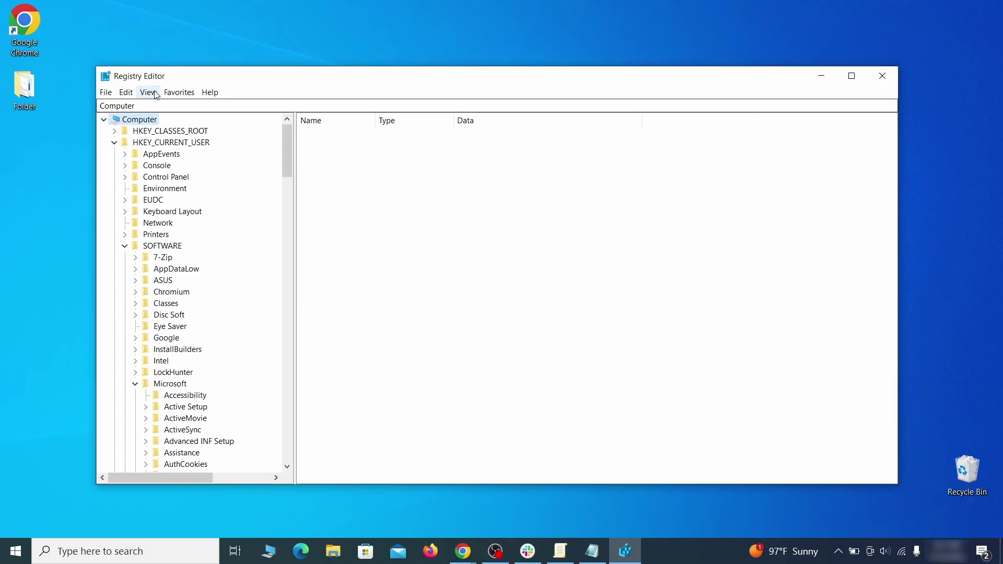
click(126, 92)
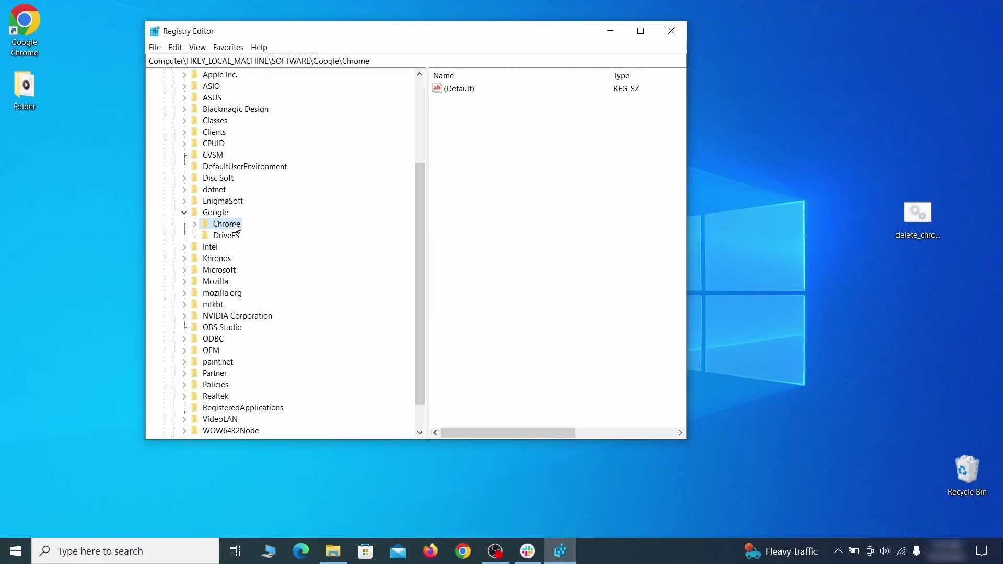
Try deleting the Chrome key and dismiss the resulting access error.
right_click(227, 226)
click(277, 275)
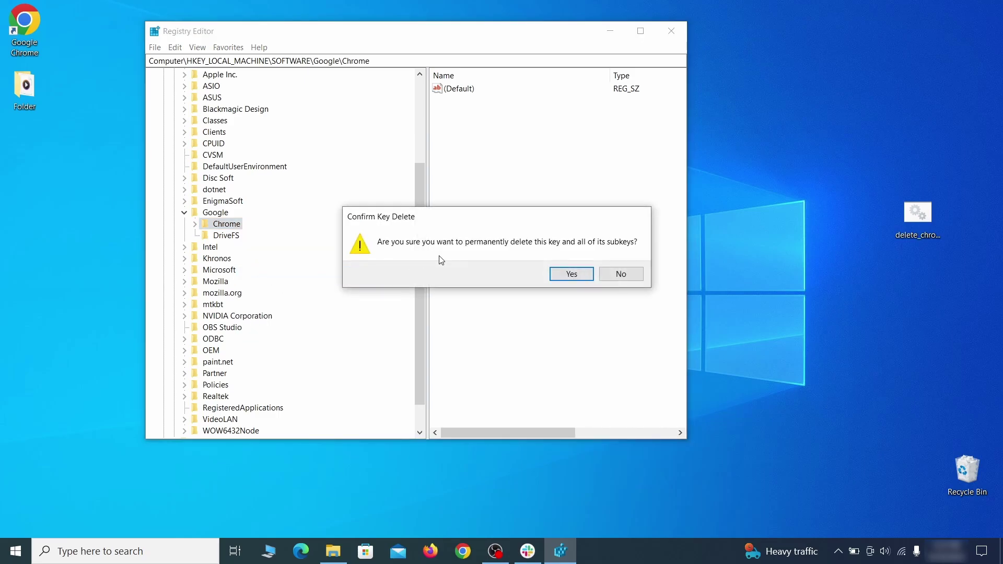
click(571, 275)
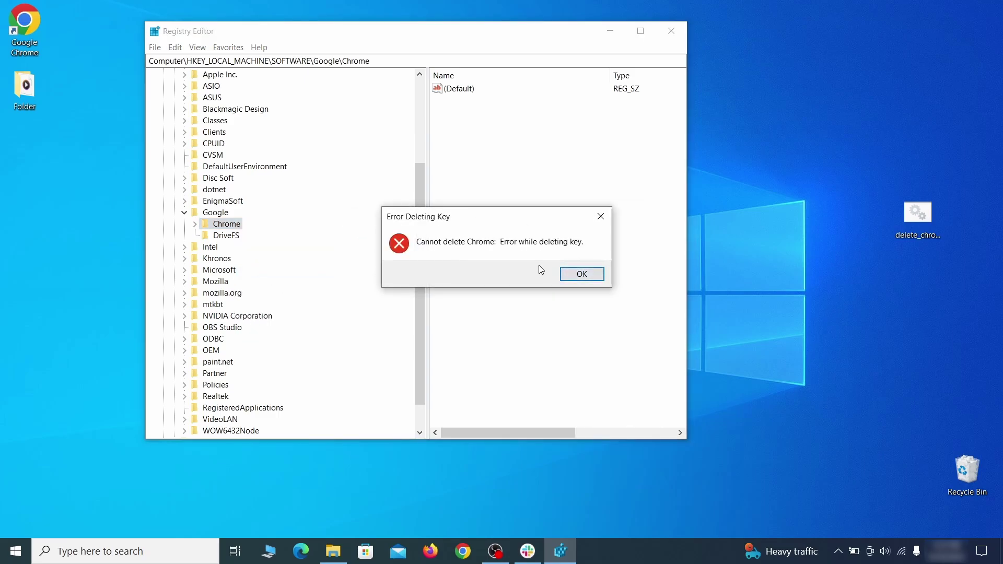
click(582, 272)
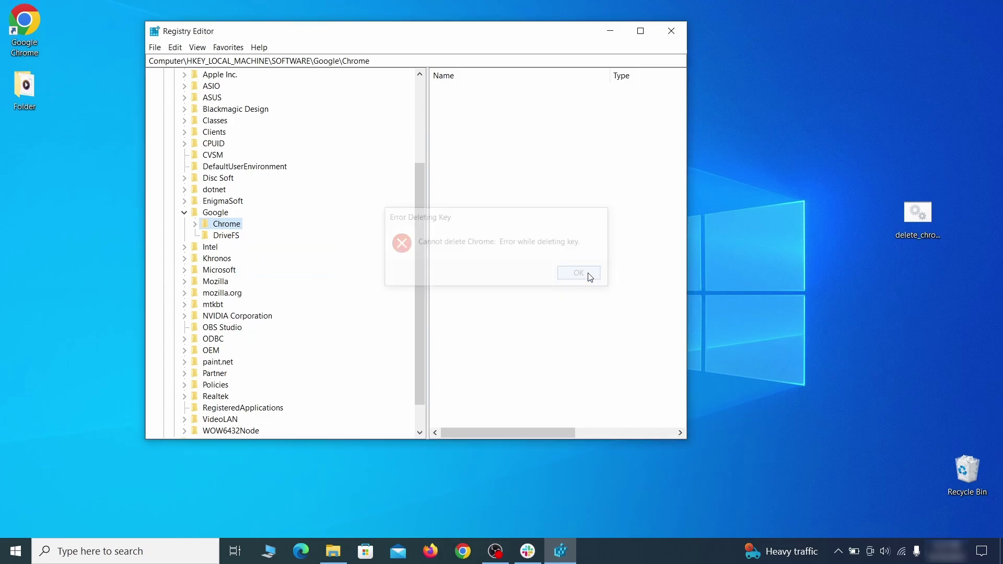
Make Everyone the owner of the Chrome key, replacing child object permissions.
right_click(237, 228)
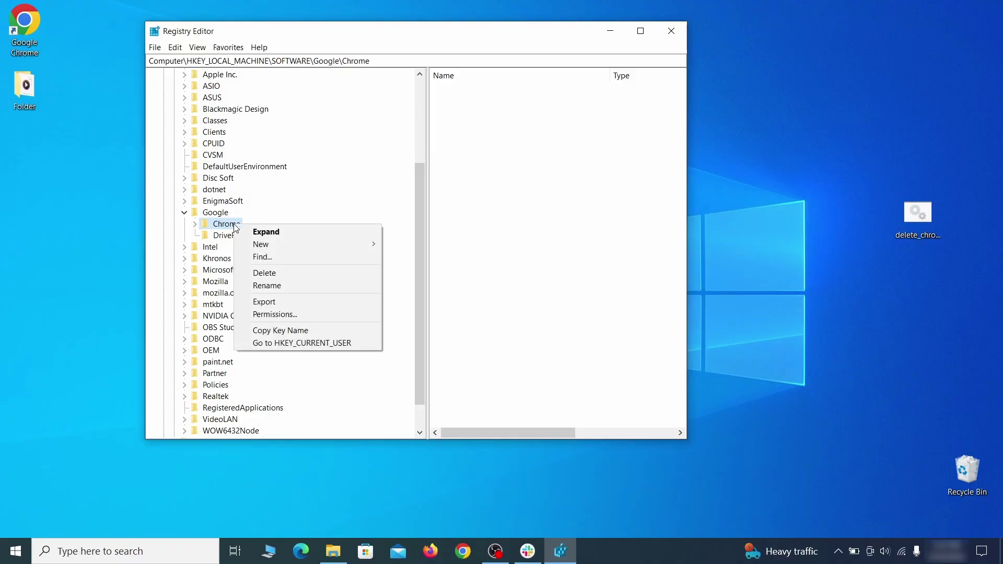
click(297, 314)
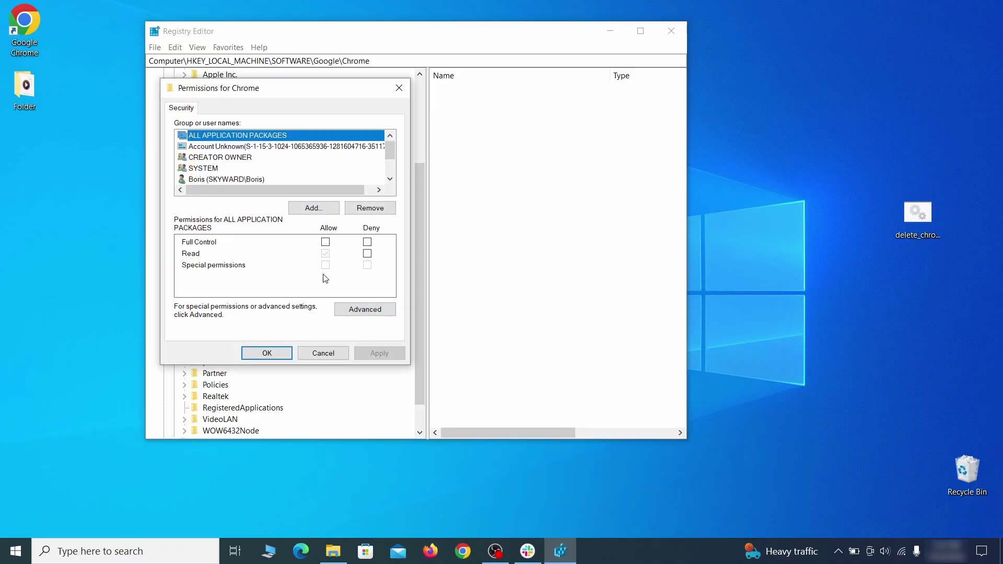
click(365, 310)
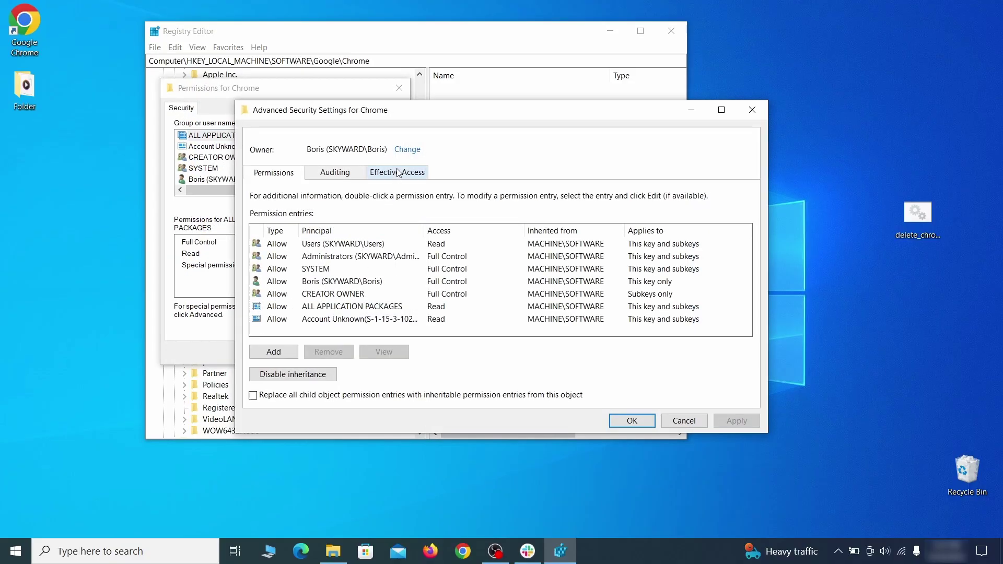
click(406, 152)
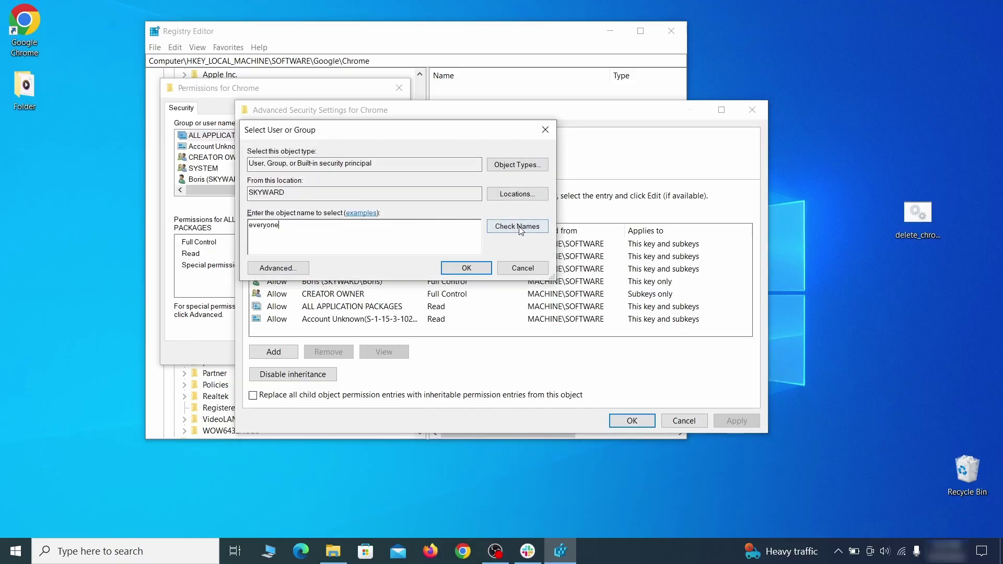
click(467, 268)
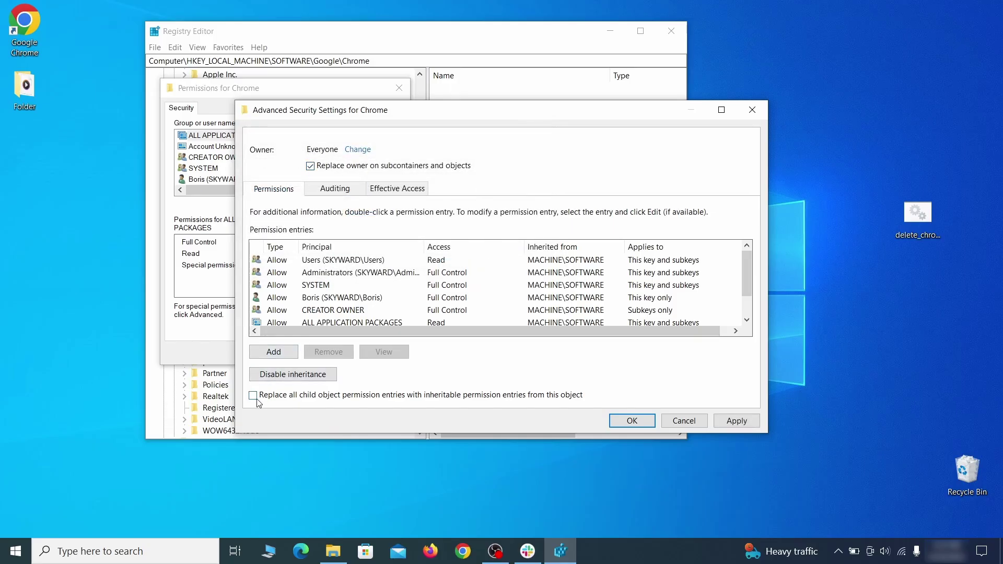
click(737, 426)
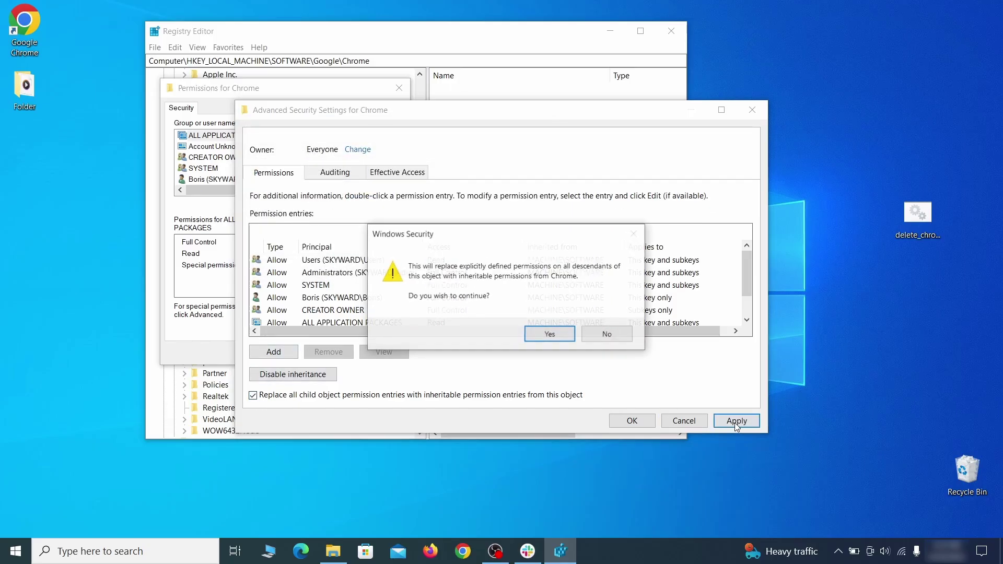
click(545, 335)
click(633, 422)
click(267, 351)
Delete the Chrome key now that its ownership has changed.
right_click(229, 224)
click(284, 278)
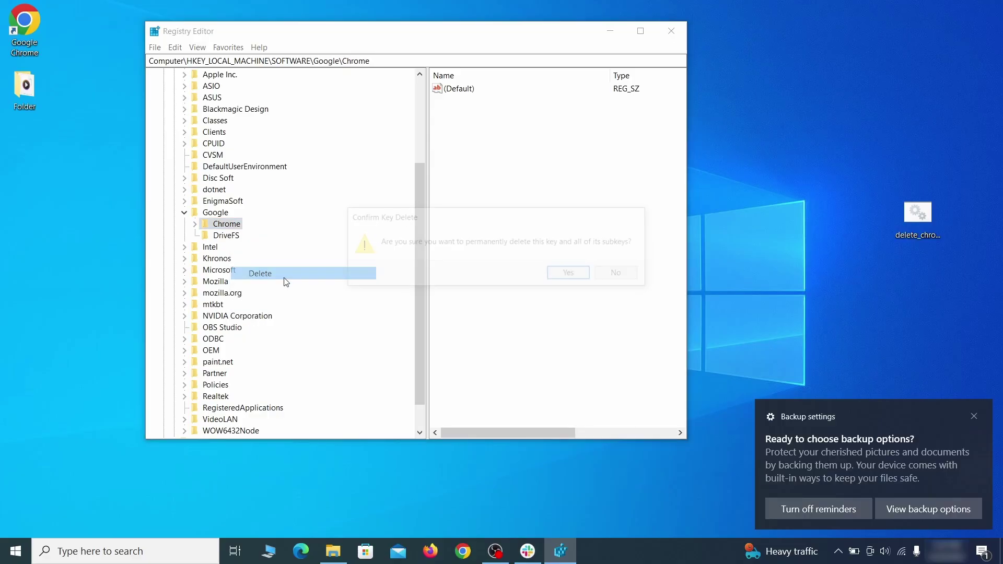
click(571, 276)
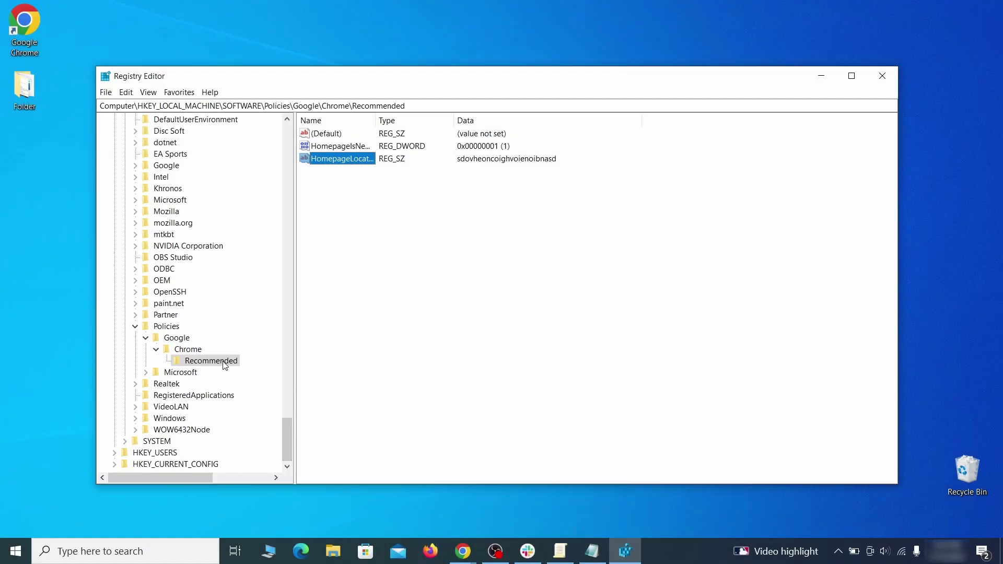
Delete the Recommended key under HKLM\SOFTWARE\Policies\Google\Chrome.
right_click(229, 364)
click(264, 412)
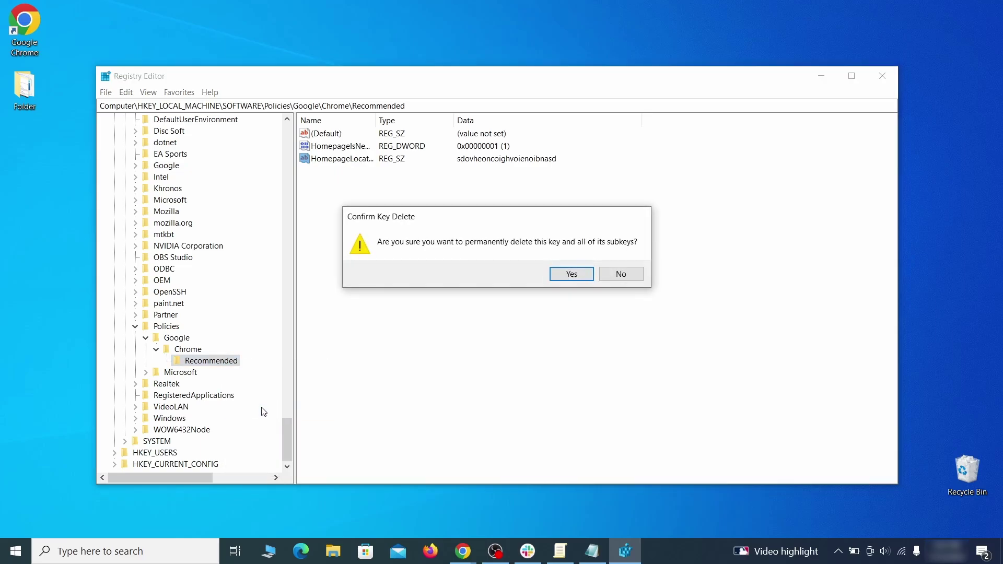
click(581, 274)
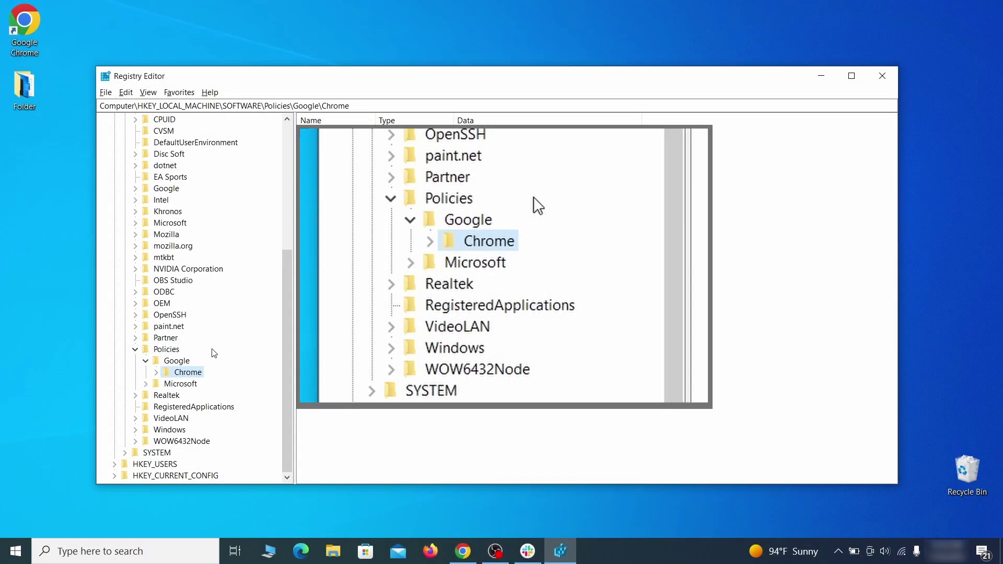
Delete the Chrome policies key itself from SOFTWARE\Policies\Google.
right_click(185, 374)
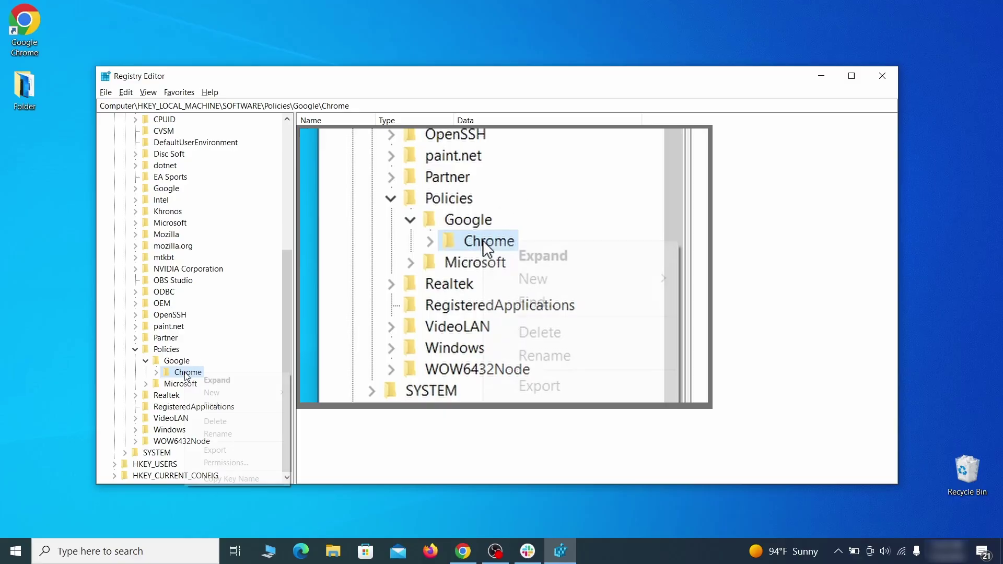
click(231, 422)
click(586, 274)
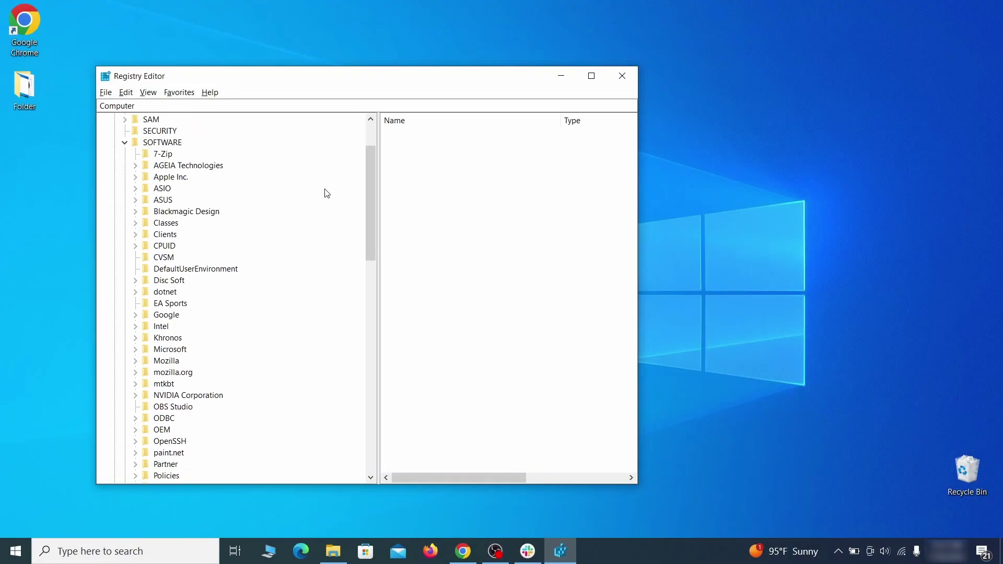
drag(374, 197, 363, 369)
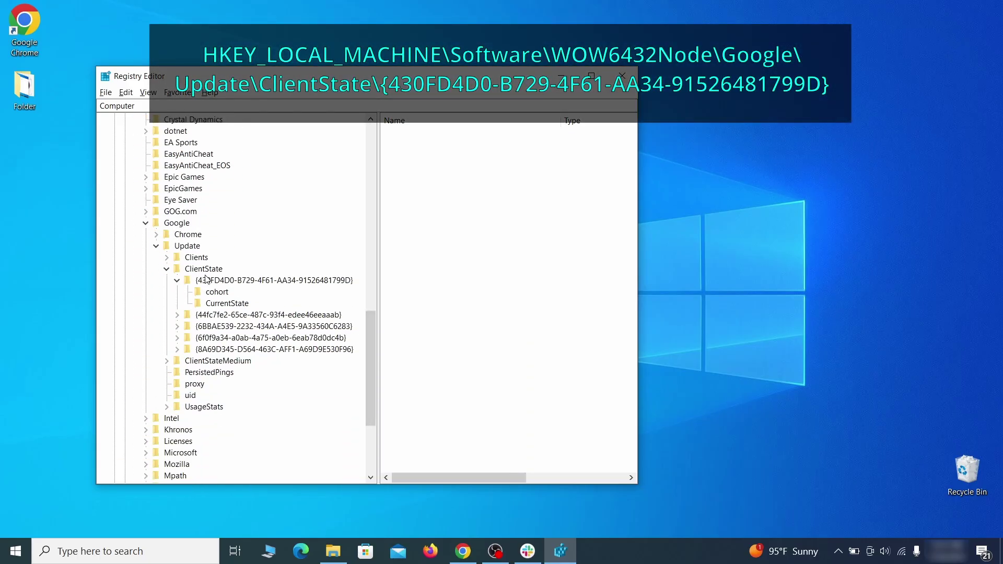
click(222, 283)
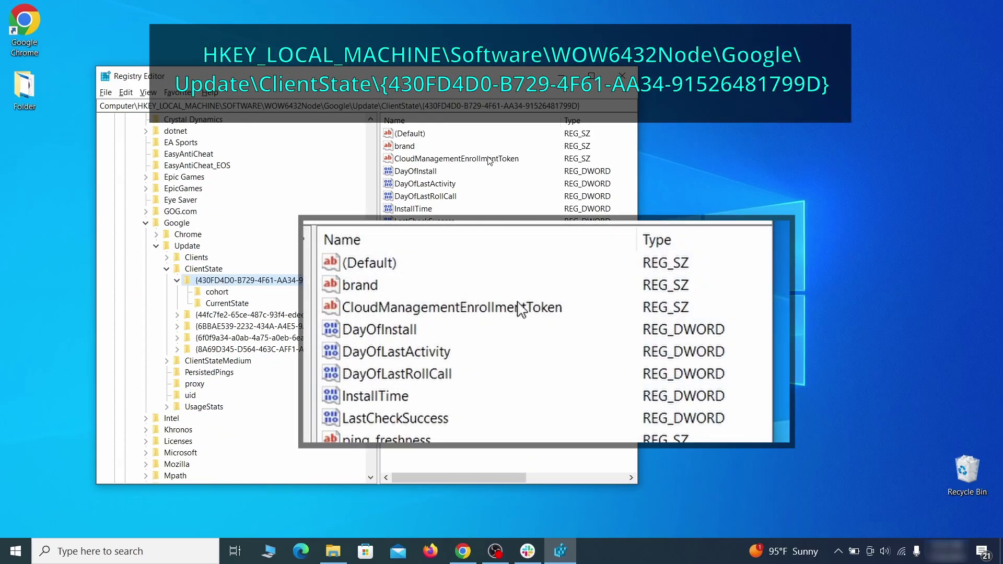
click(511, 159)
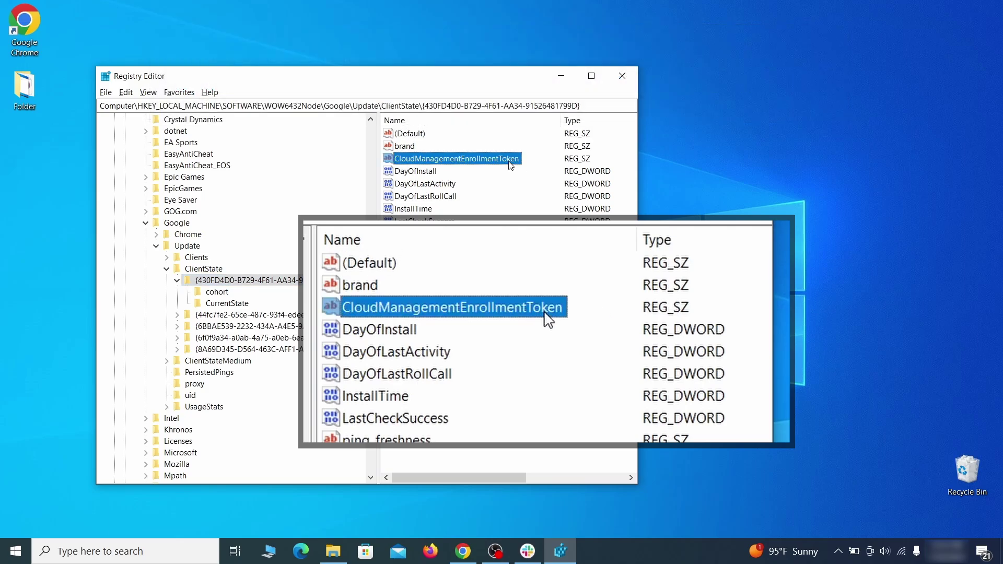
right_click(512, 160)
click(536, 199)
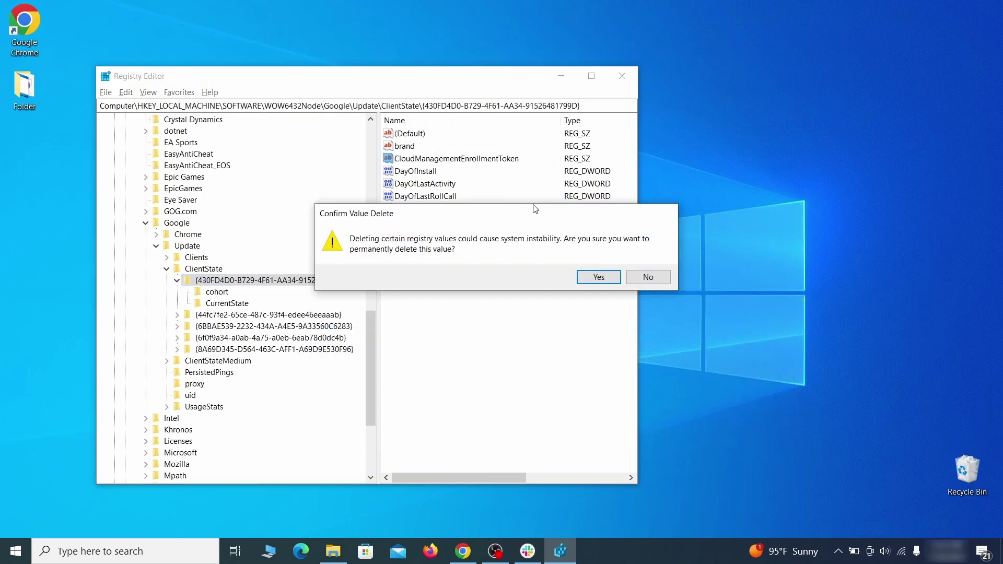
click(598, 278)
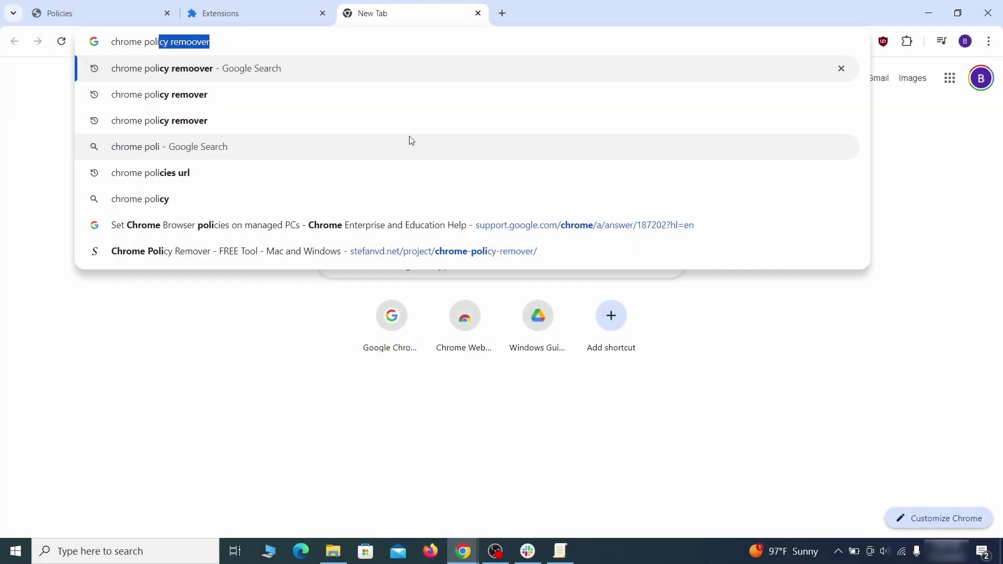
Search 'chrome policy remover', open the stefanvd.net page and download delete_chrome_policies.bat for Windows.
text(cy remover)
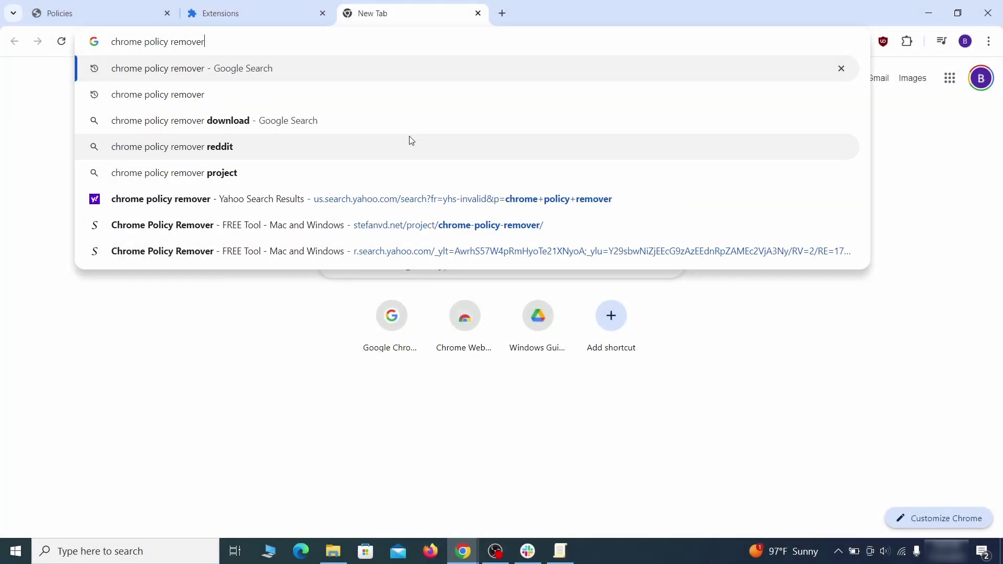
key(Return)
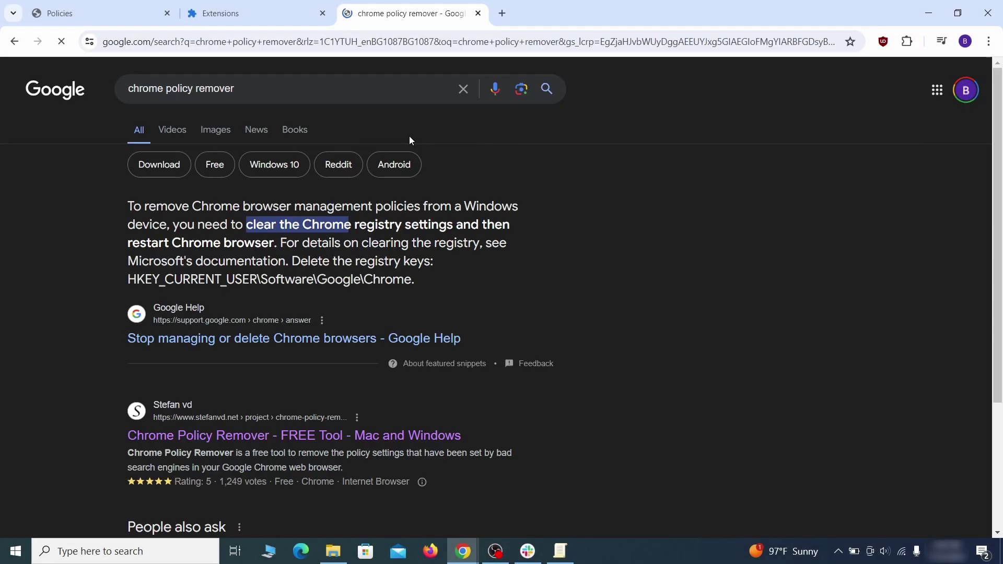
click(298, 437)
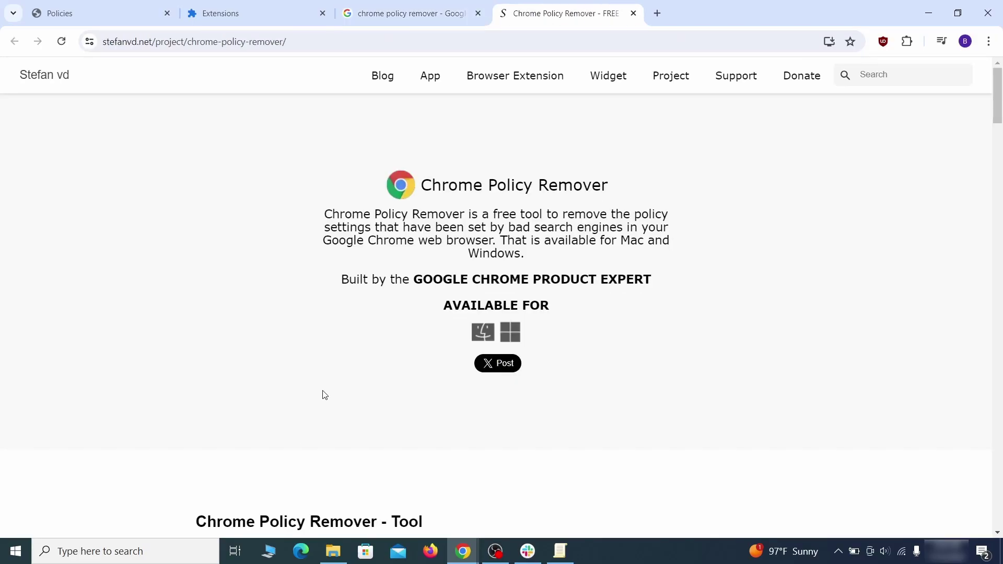
scroll(325, 395, down, 8)
scroll(327, 400, down, 20)
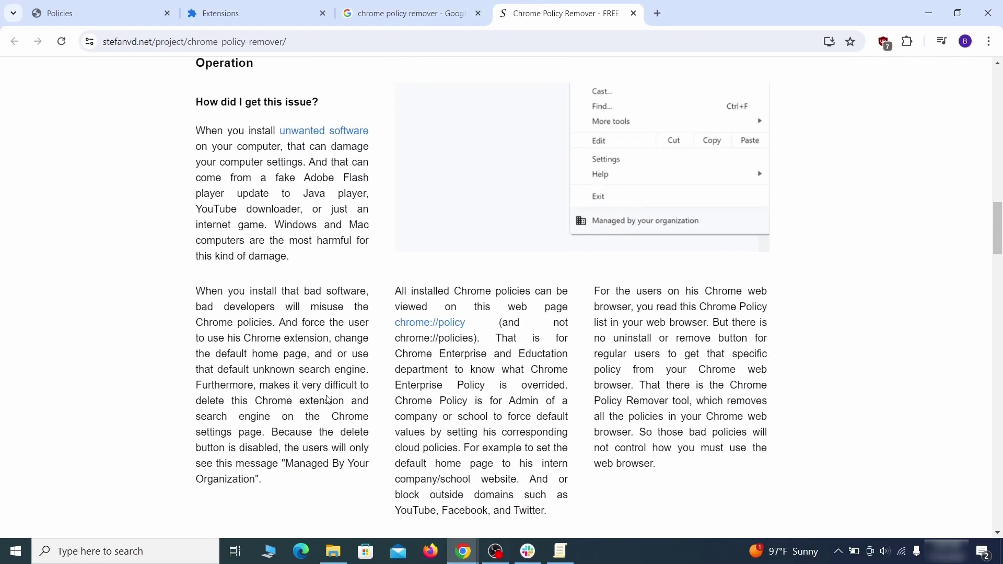
scroll(327, 399, down, 20)
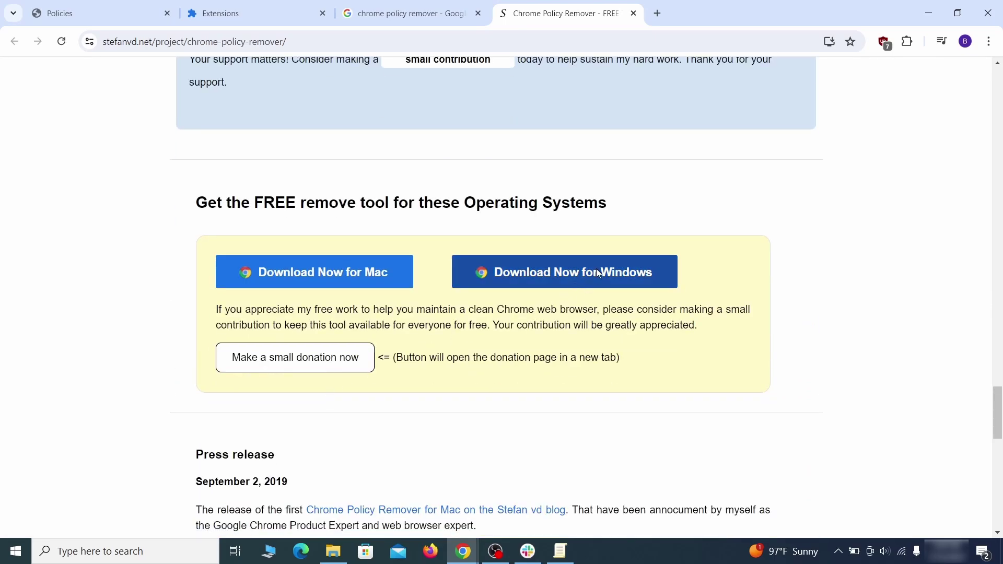
click(601, 269)
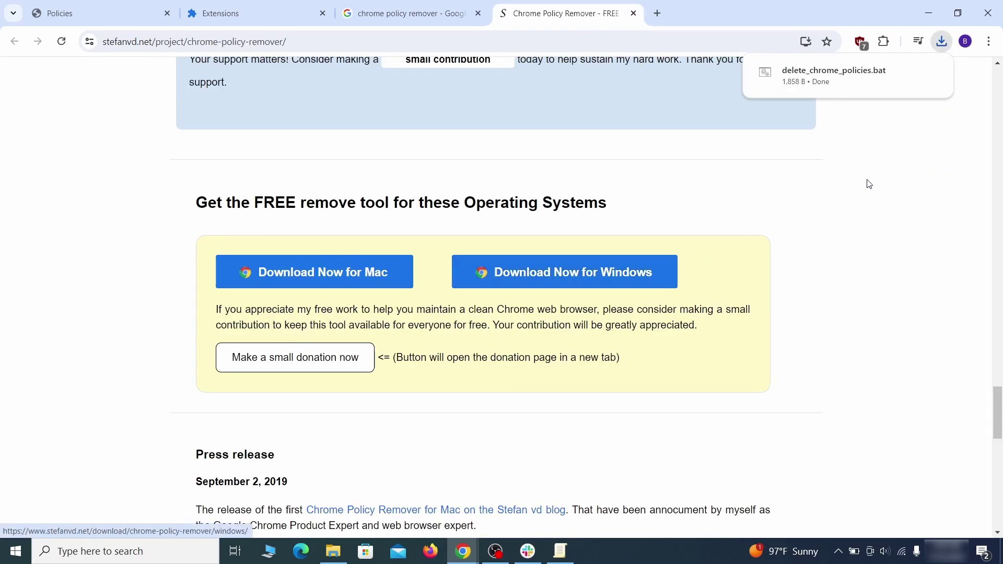
Move the downloaded delete_chrome_policies.bat from Downloads onto the desktop.
mouse_move(939, 85)
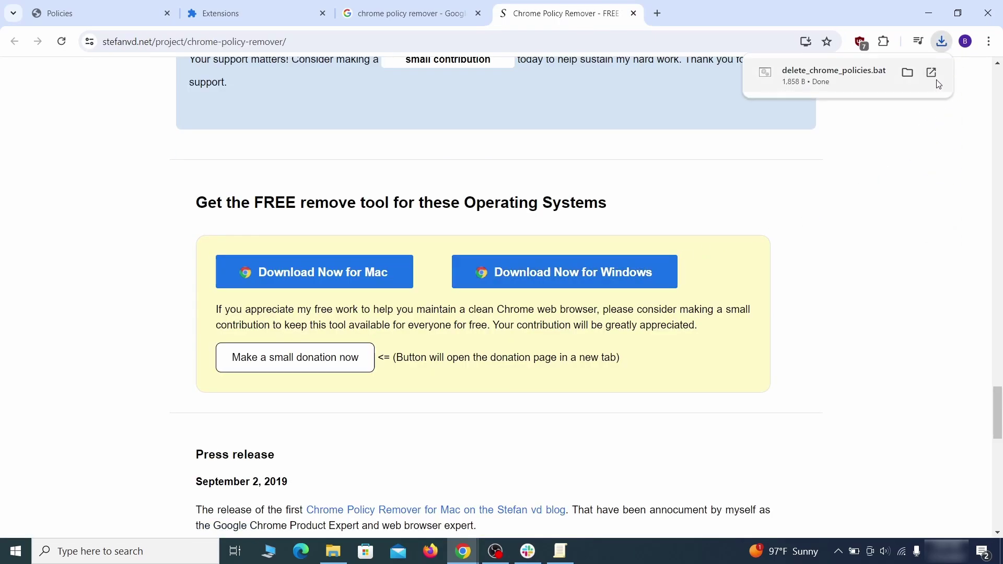
click(908, 73)
click(933, 14)
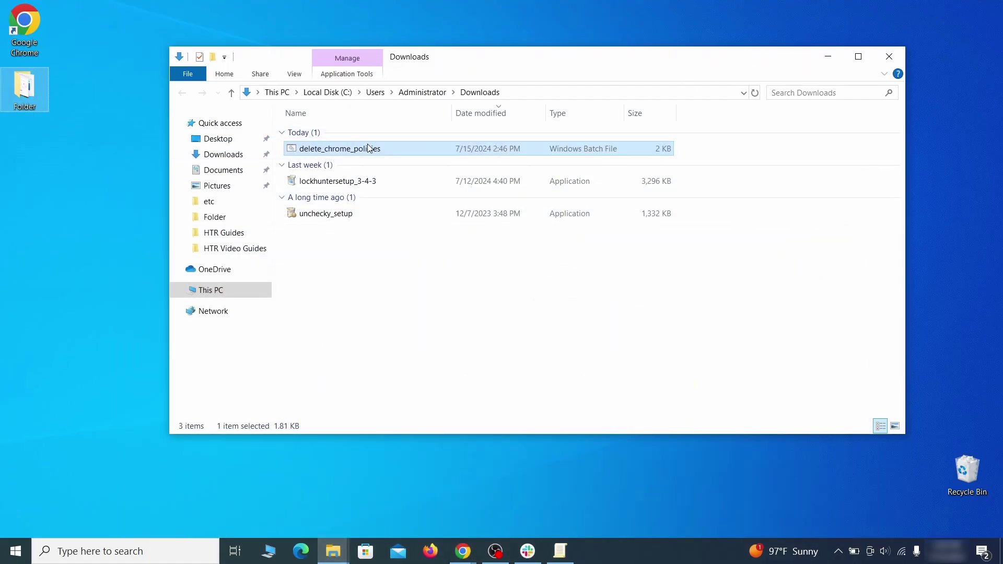
drag(369, 149, 505, 202)
click(890, 57)
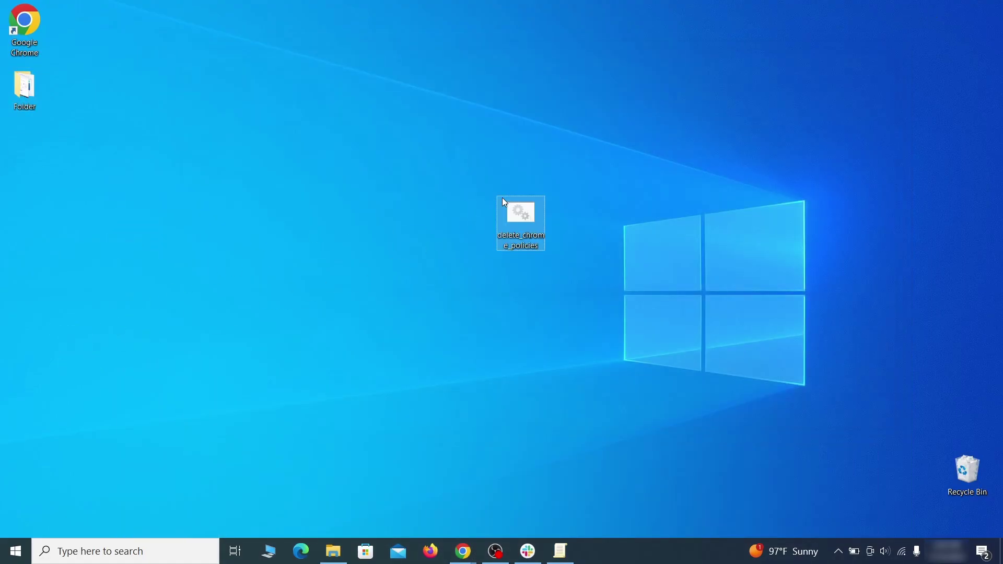
Run delete_chrome_policies.bat as administrator past the SmartScreen warning, then close its console.
right_click(533, 218)
click(601, 266)
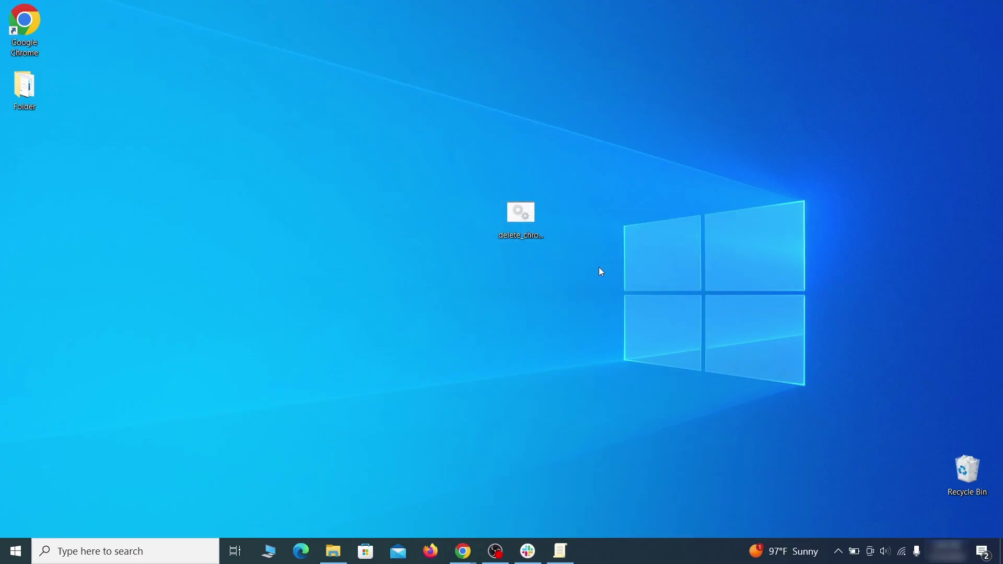
click(368, 182)
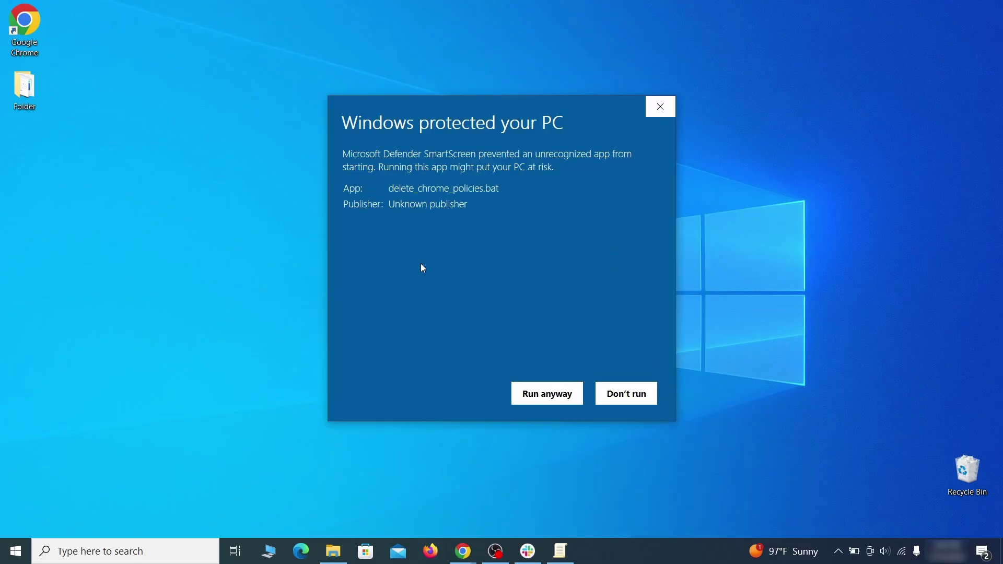
click(547, 395)
drag(361, 29, 528, 60)
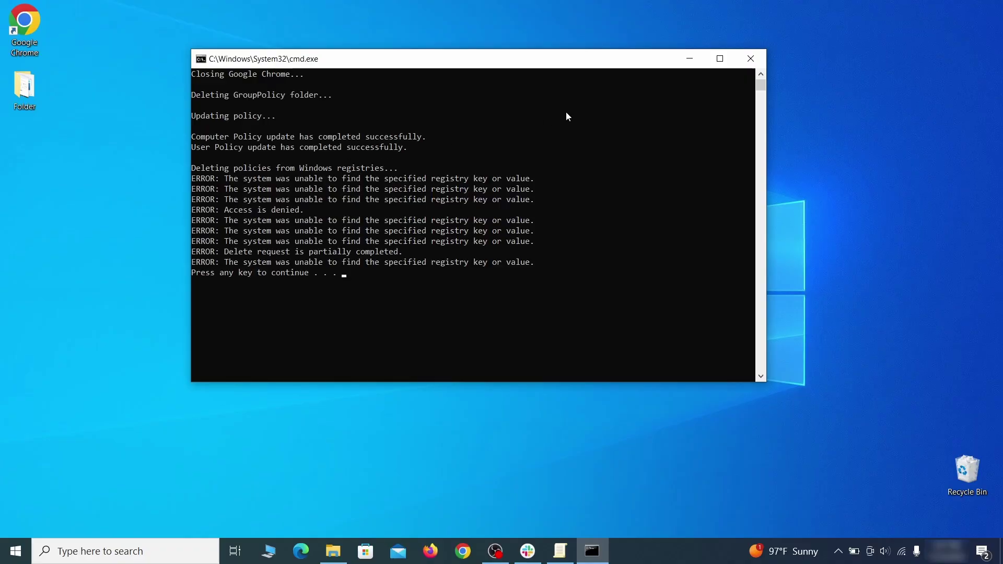
click(753, 61)
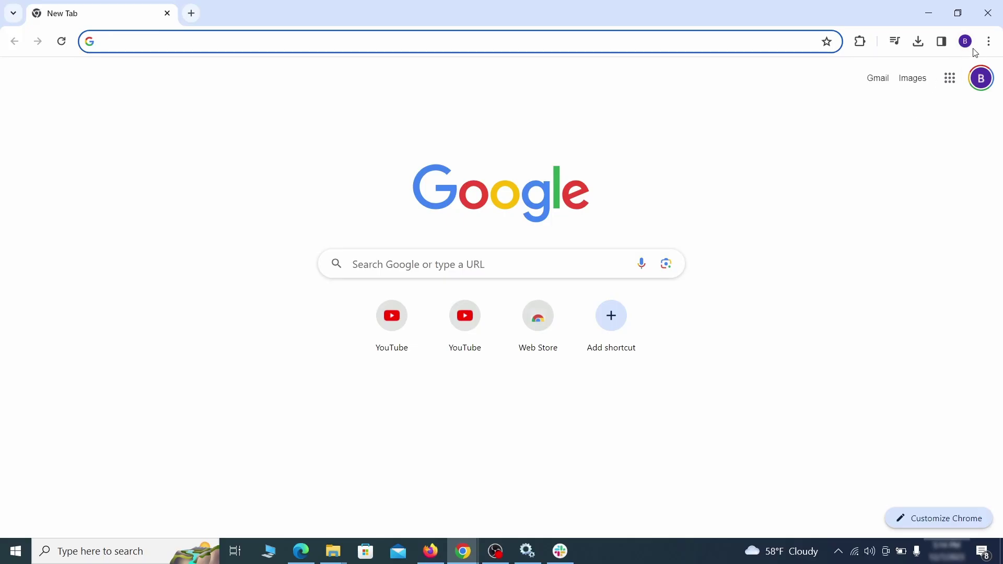
On Chrome's Extensions page, switch off Add to Zola Button and remove it.
click(989, 41)
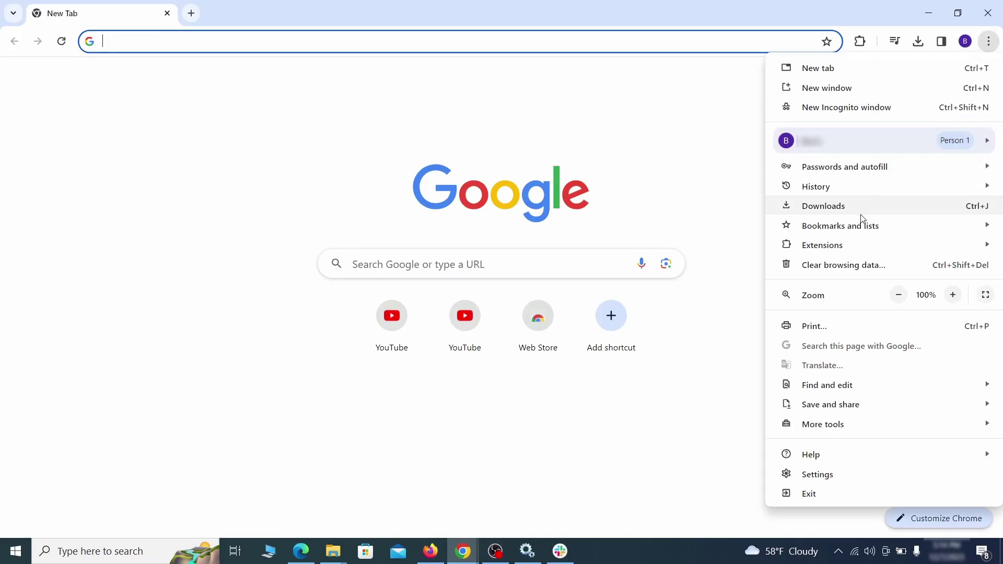
mouse_move(847, 246)
click(736, 249)
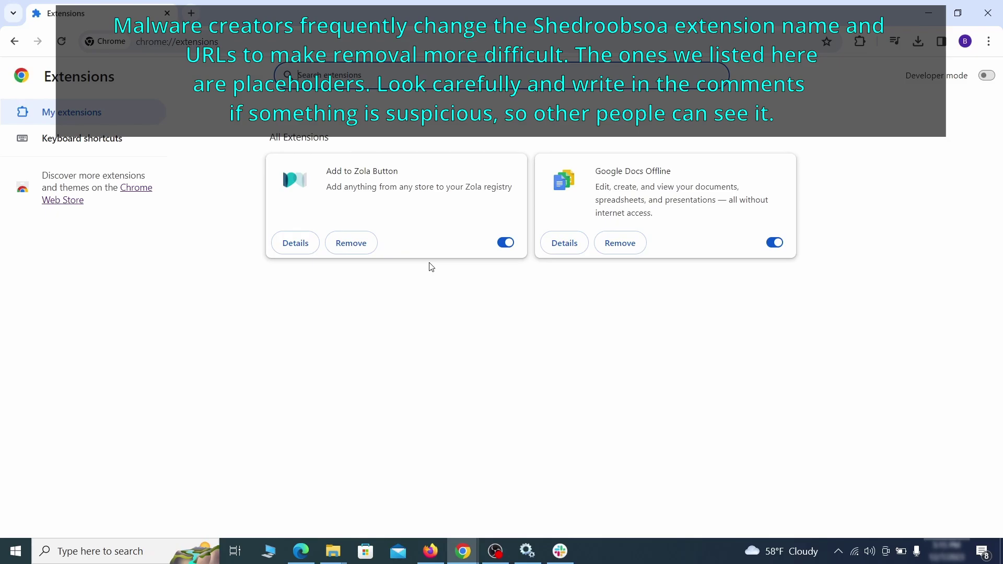
click(506, 243)
click(365, 250)
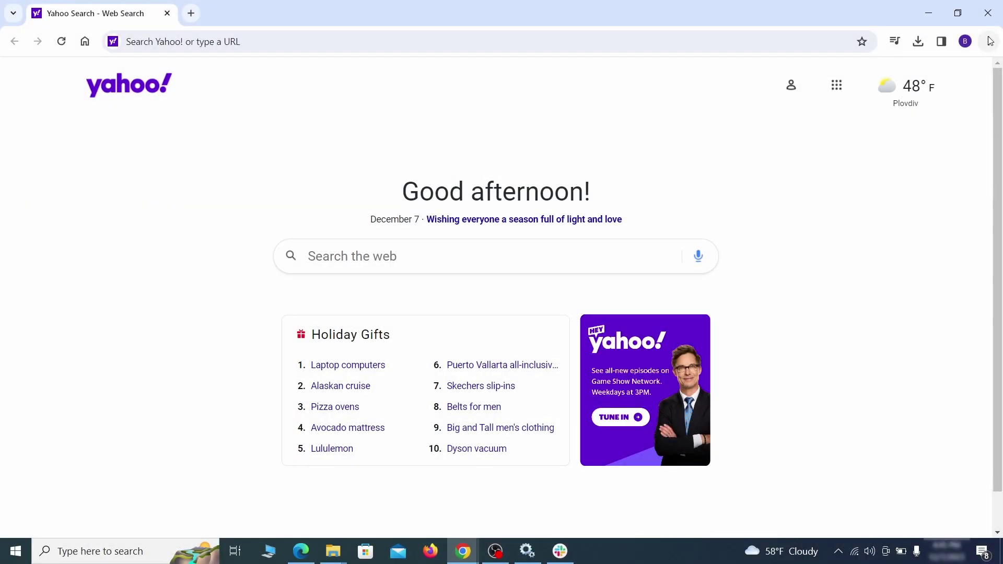
Clear cookies, cache, autofill, site settings and hosted app data under Advanced, keeping passwords.
click(990, 41)
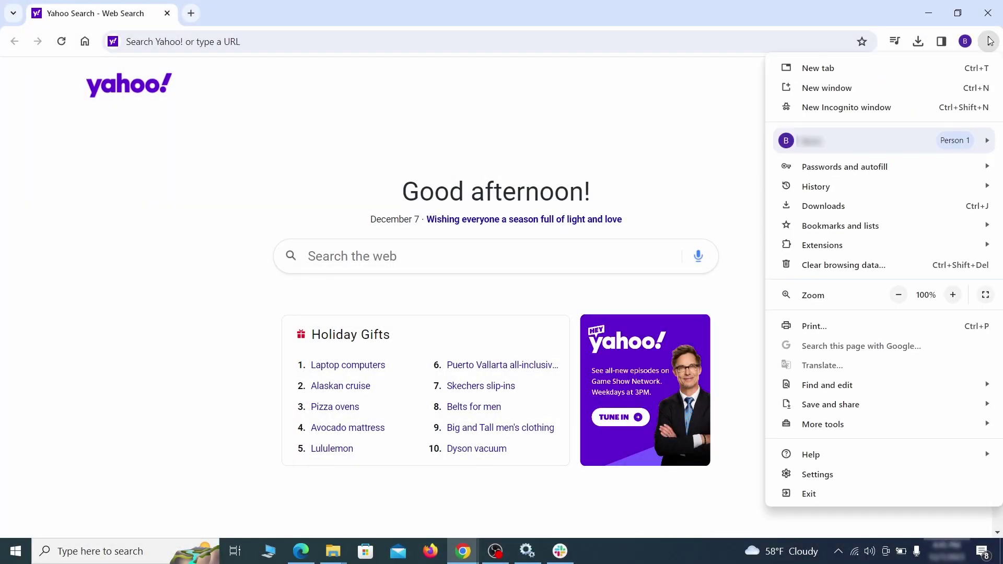
click(818, 475)
click(118, 163)
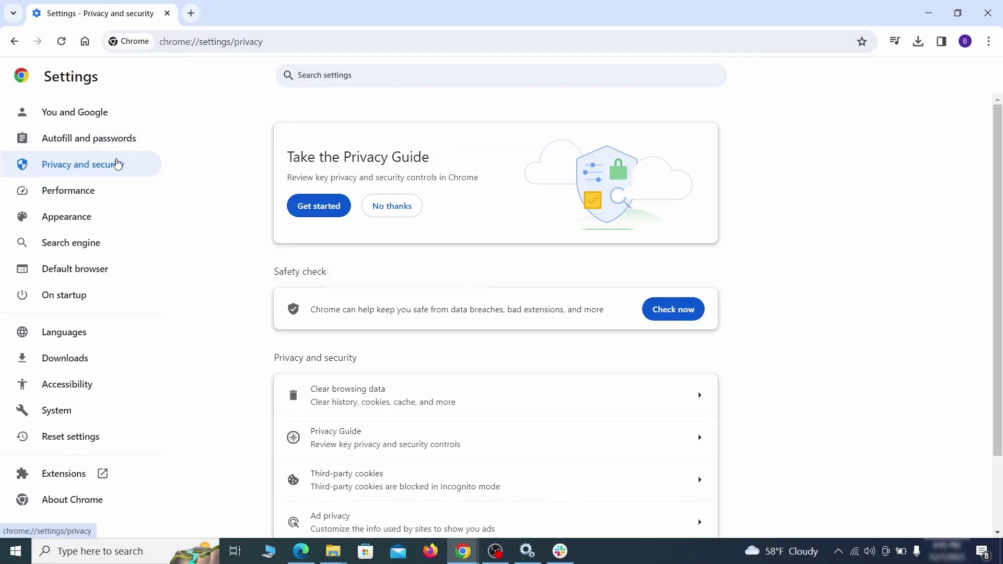
scroll(791, 342, down, 1)
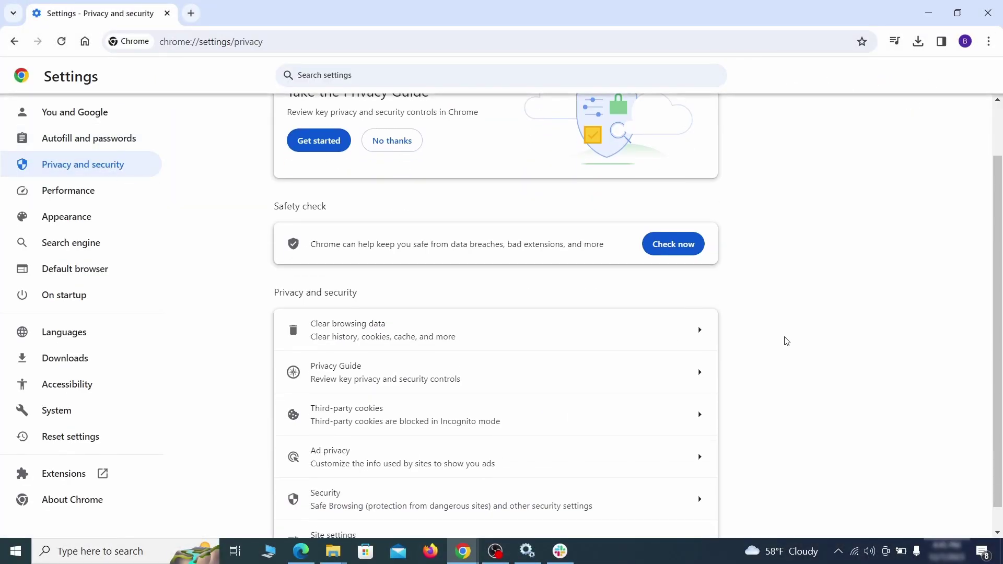
click(656, 337)
click(442, 188)
click(559, 189)
scroll(508, 300, down, 2)
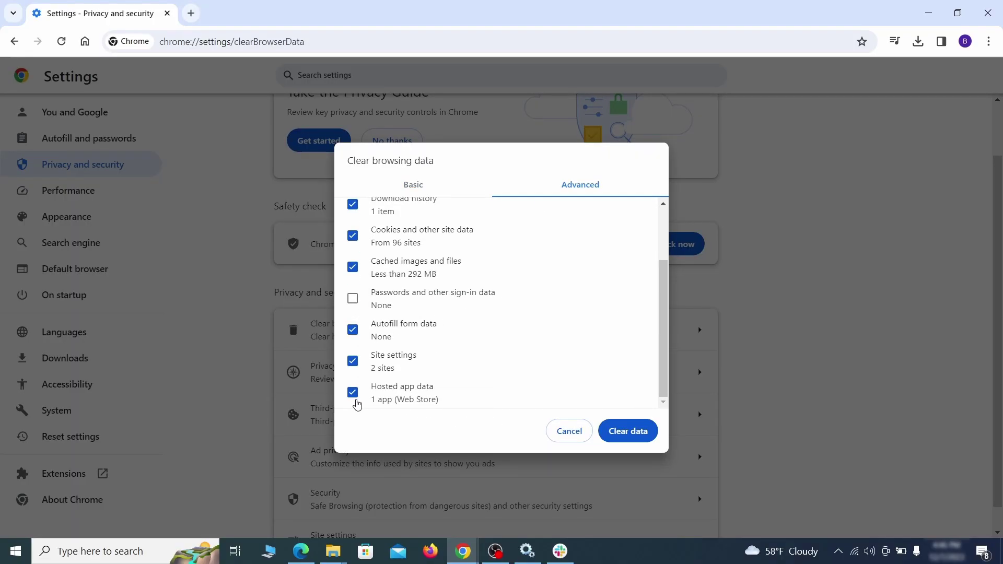
click(637, 436)
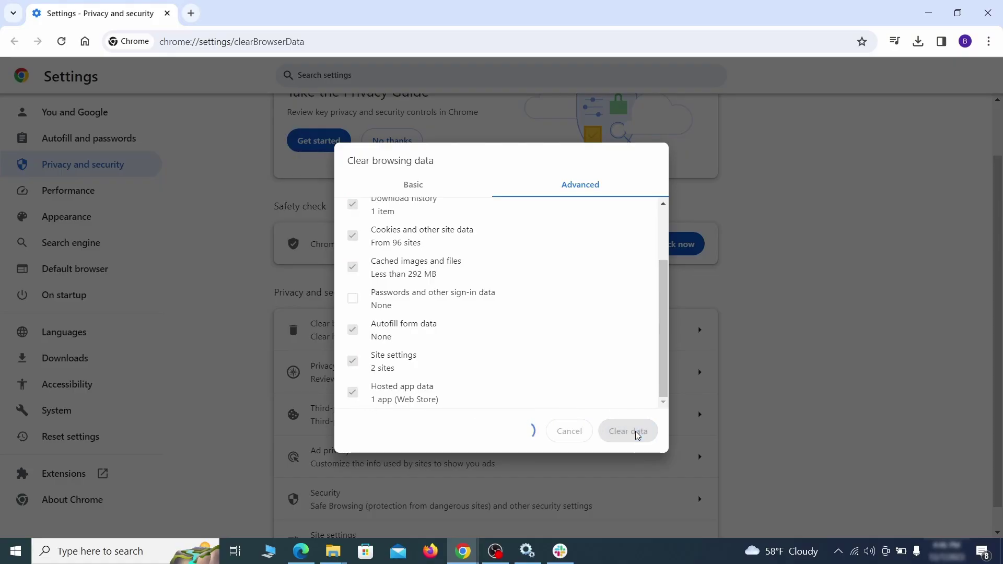
Delete ExampleRougeURL.com from Chrome's location site permissions.
scroll(754, 343, down, 1)
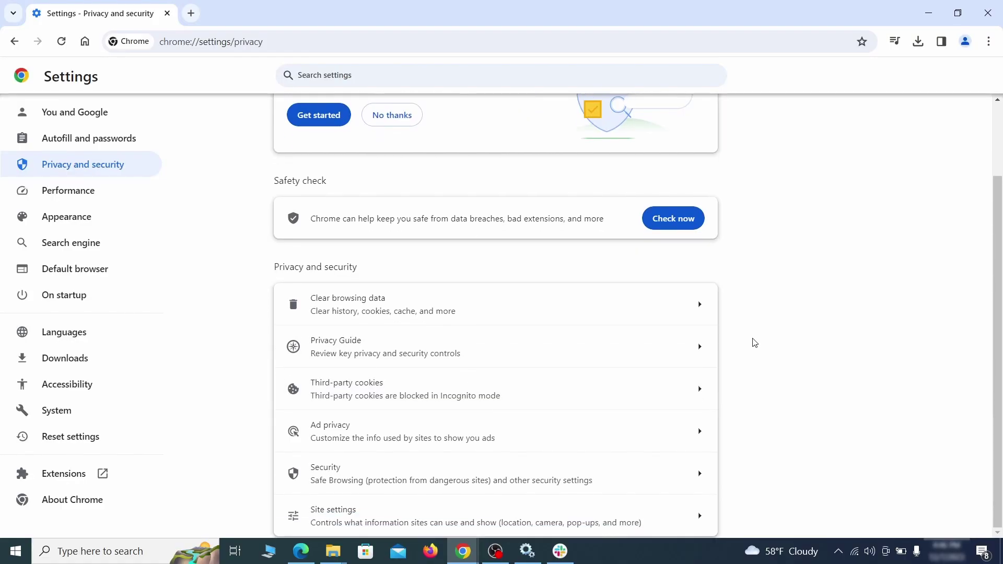
click(491, 513)
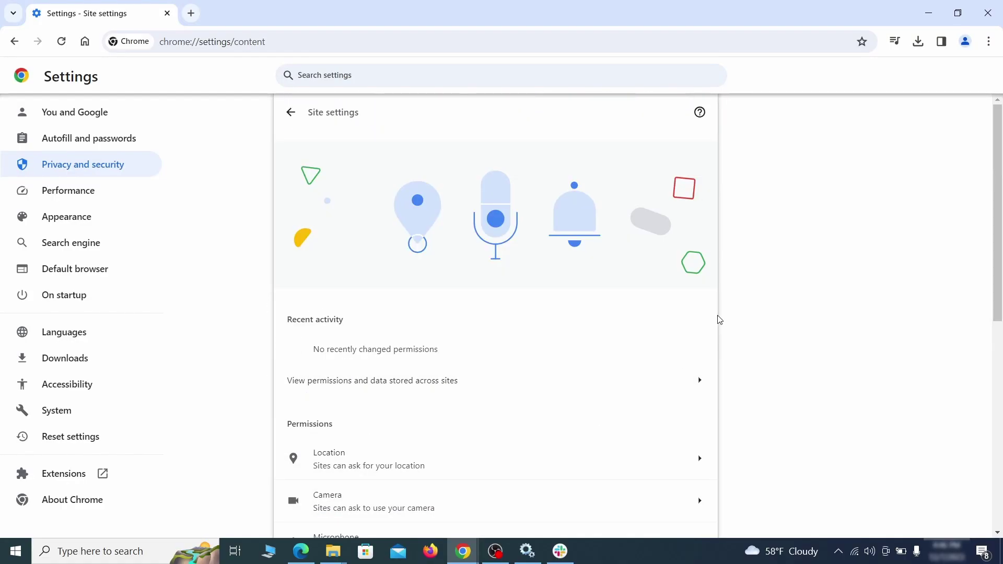
scroll(720, 319, down, 3)
scroll(725, 313, down, 1)
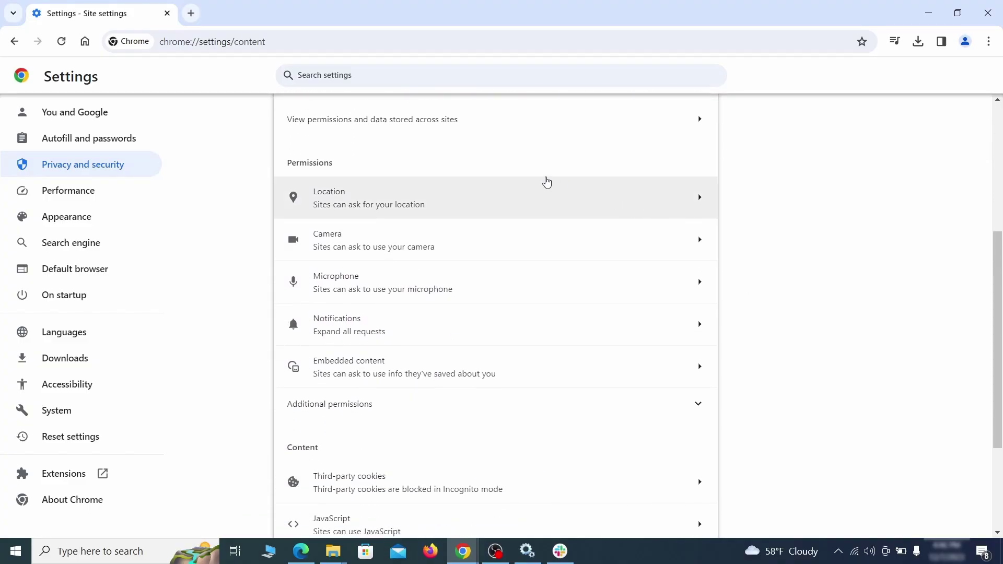
click(505, 208)
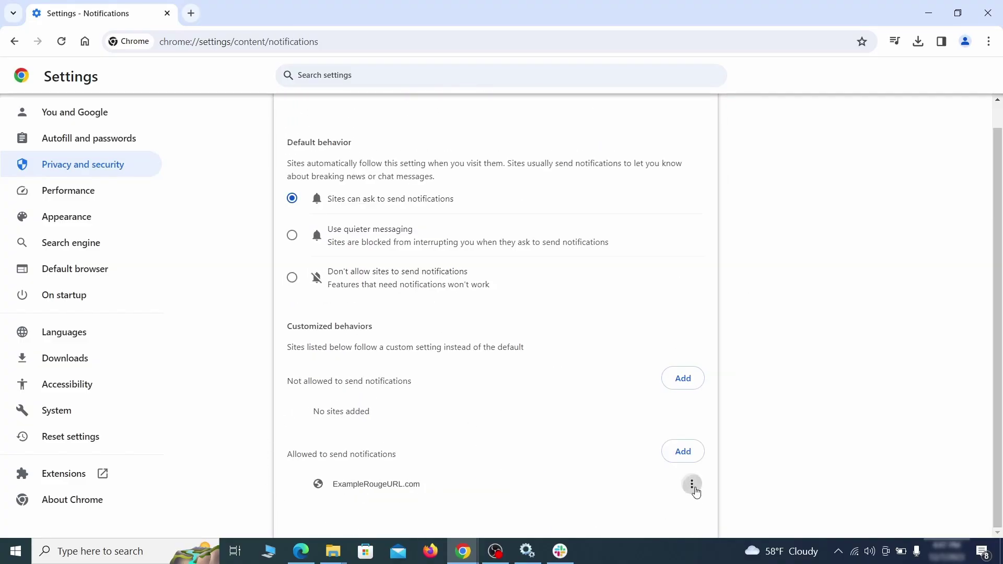
click(693, 486)
click(662, 480)
key(alt+Left)
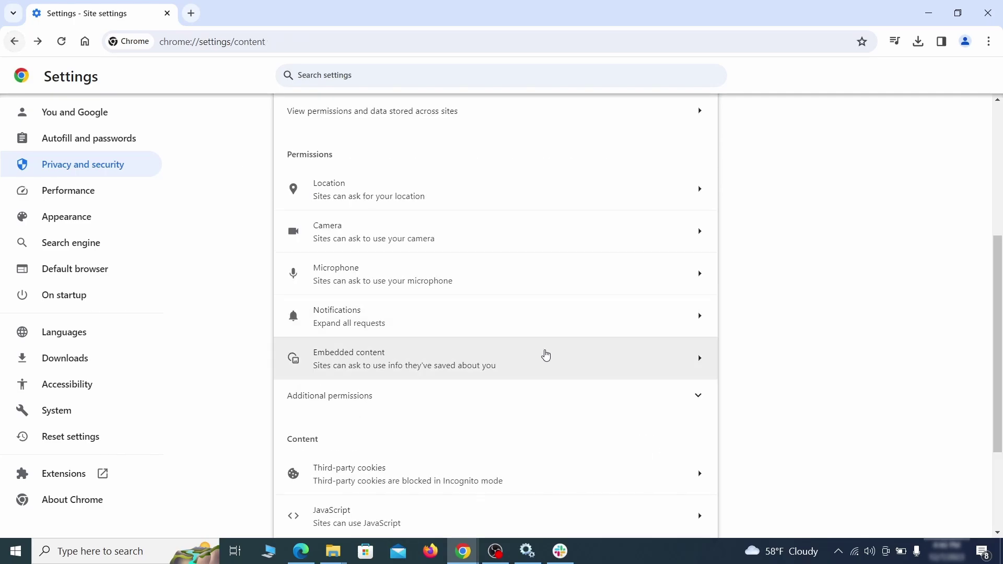
Delete ExampleRougeURL.com from the sites allowed third-party cookies.
scroll(546, 355, down, 3)
click(538, 353)
scroll(540, 351, down, 5)
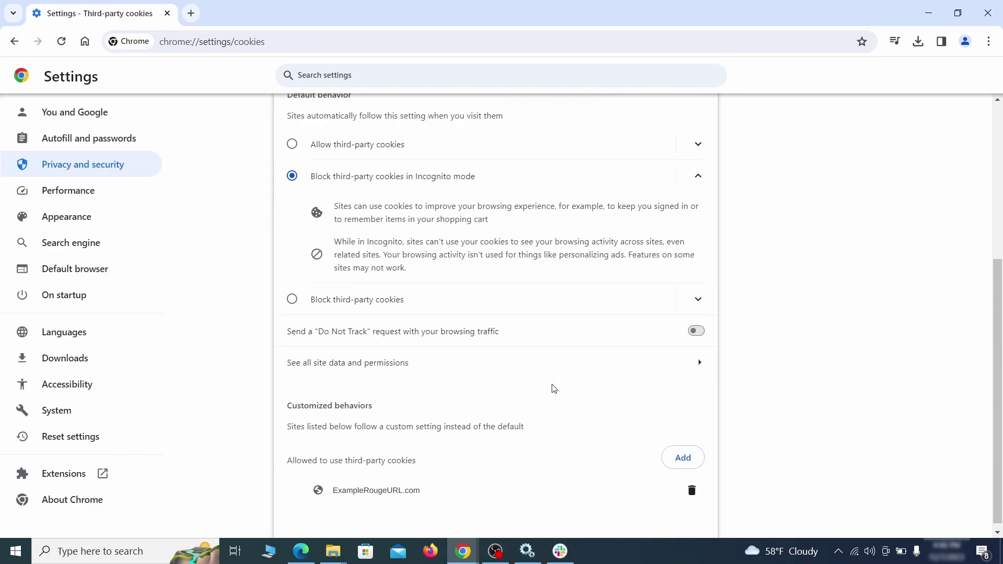
click(692, 491)
key(alt+Left)
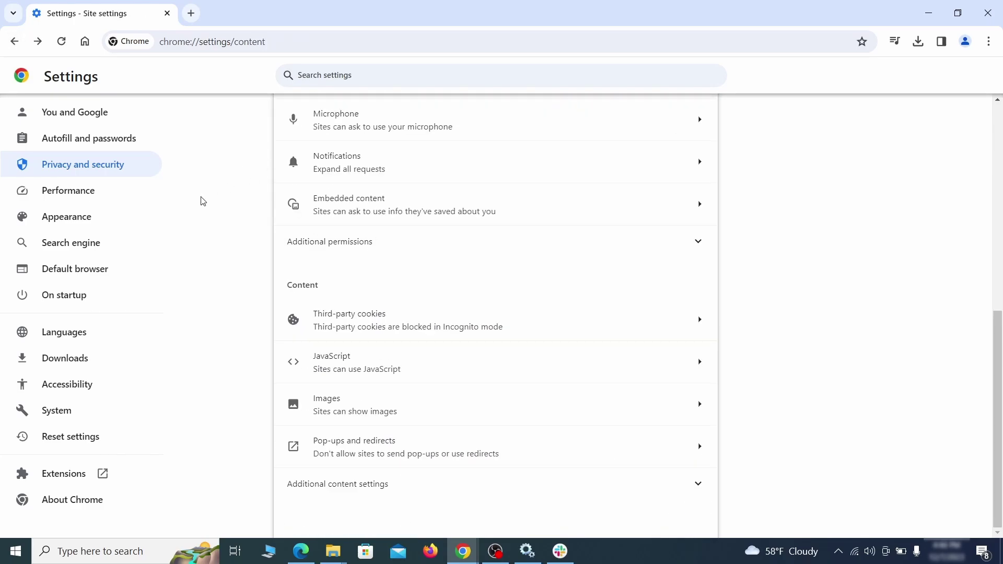
click(136, 219)
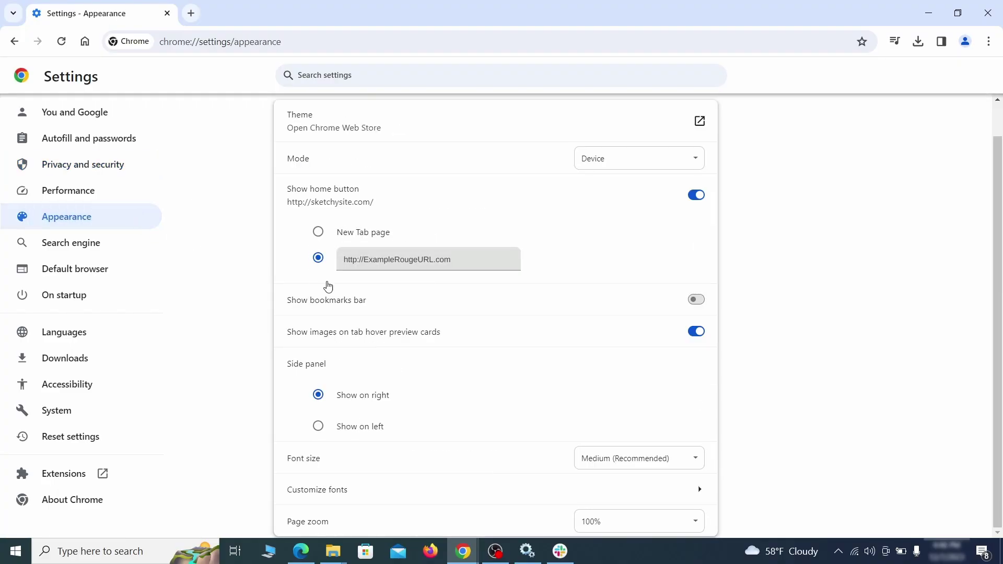
drag(452, 260, 329, 260)
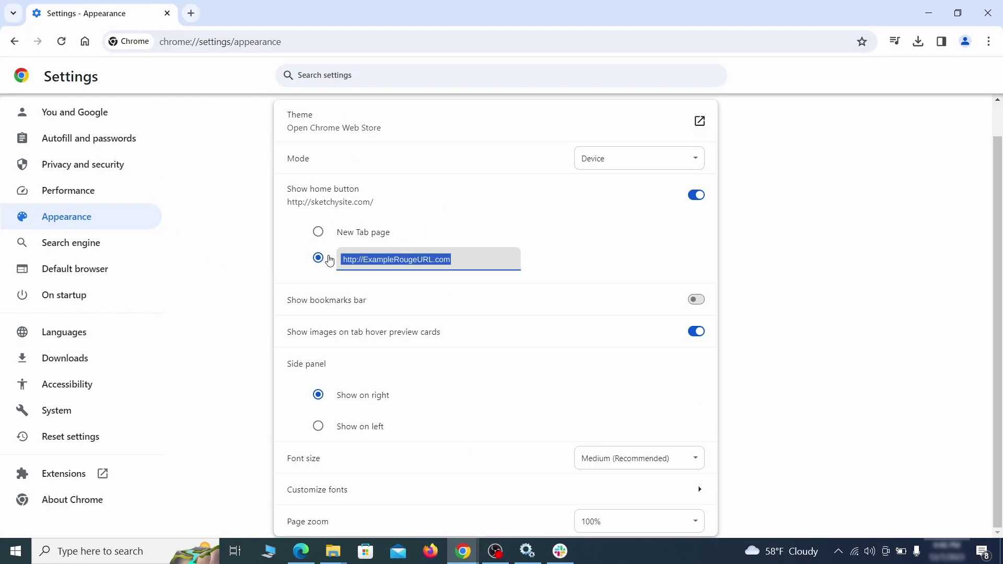
key(BackSpace)
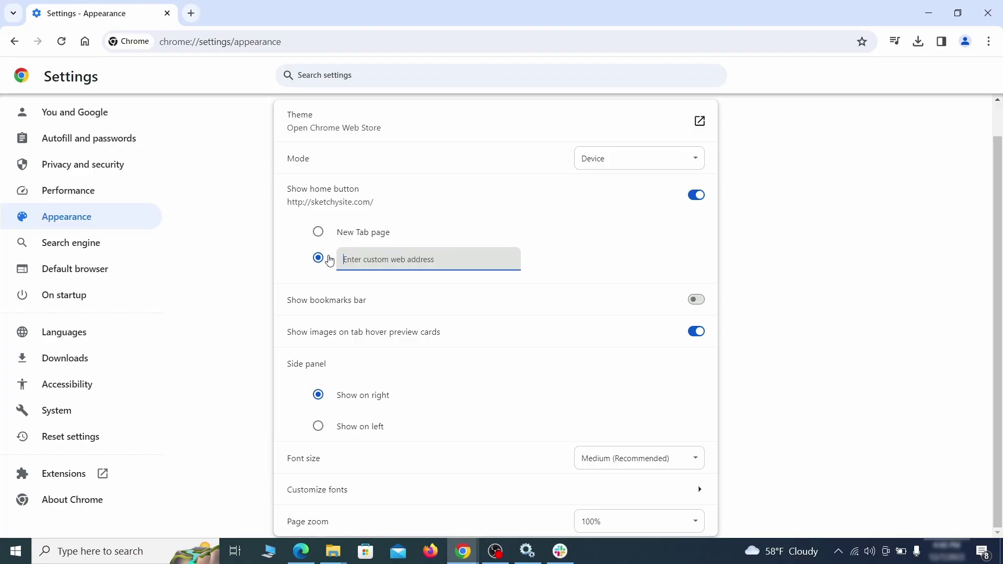
click(421, 202)
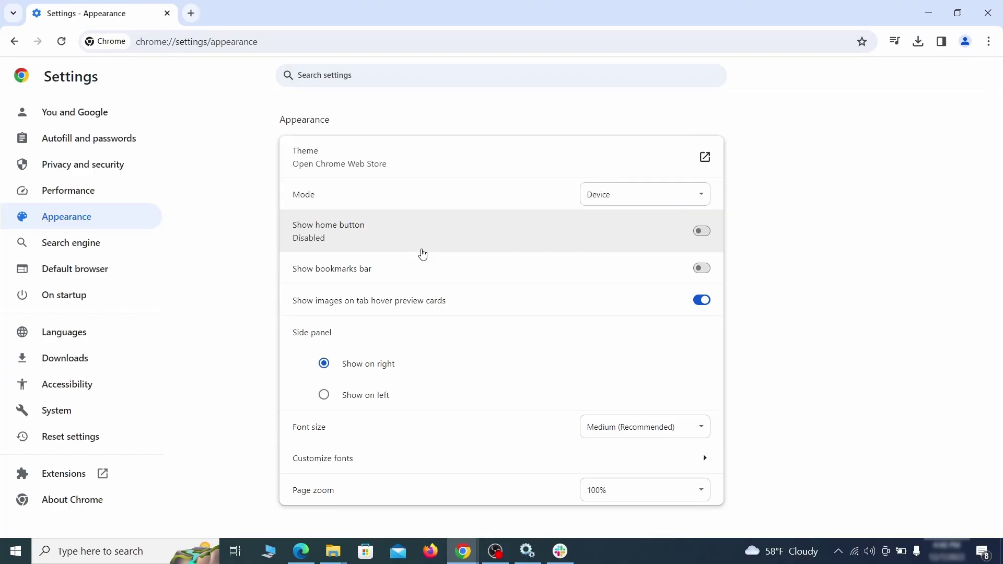
Make Google Chrome's default search engine.
click(107, 246)
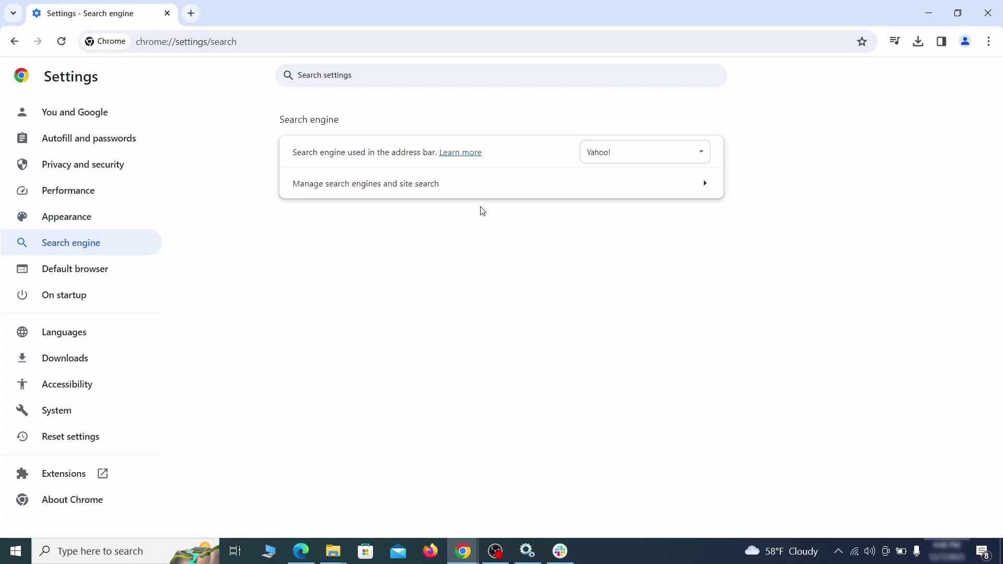
click(684, 156)
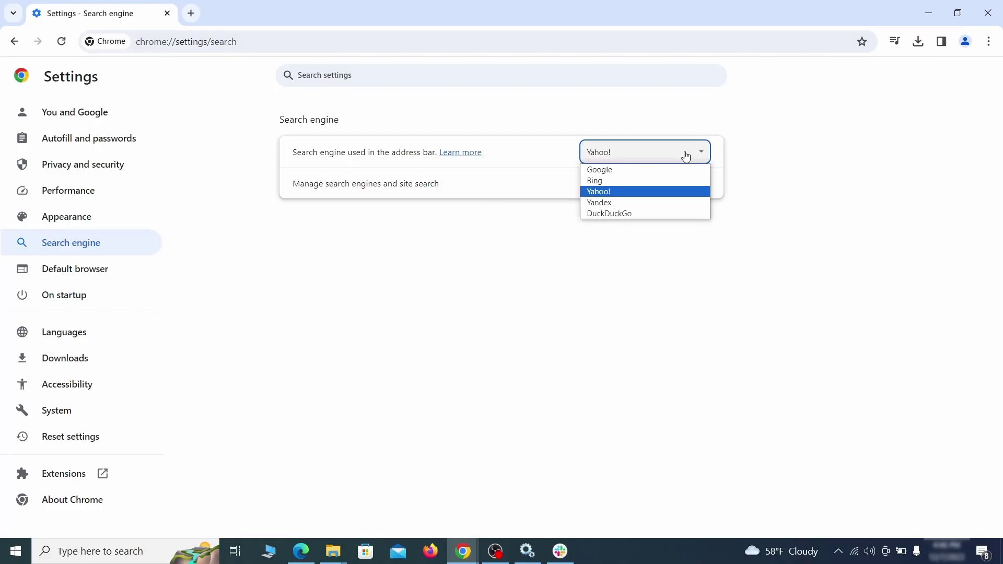
click(659, 170)
Delete the ExampleRougeURL.com site search and start removing the rogue startup page.
click(644, 193)
scroll(647, 271, down, 8)
click(695, 321)
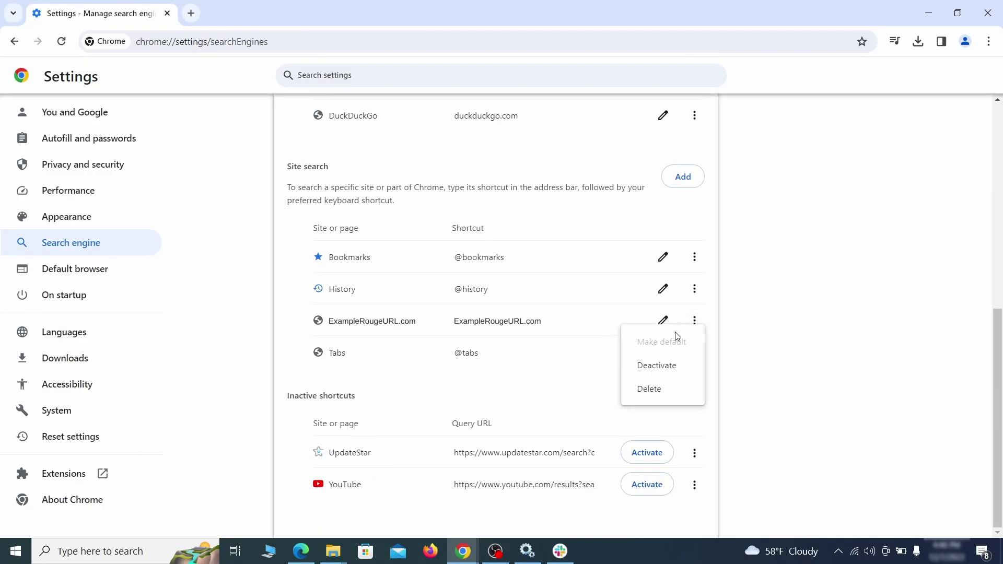
click(650, 390)
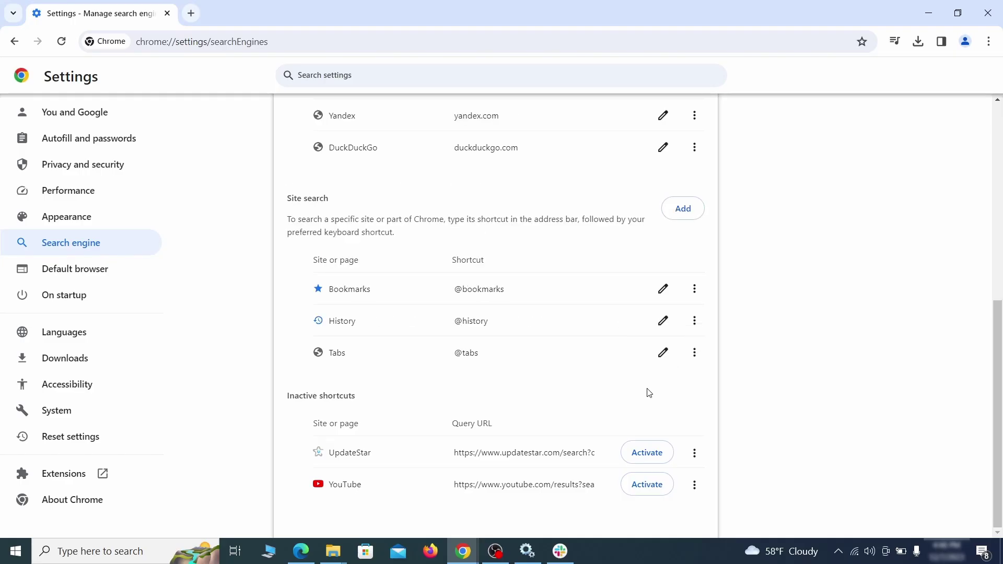
click(79, 294)
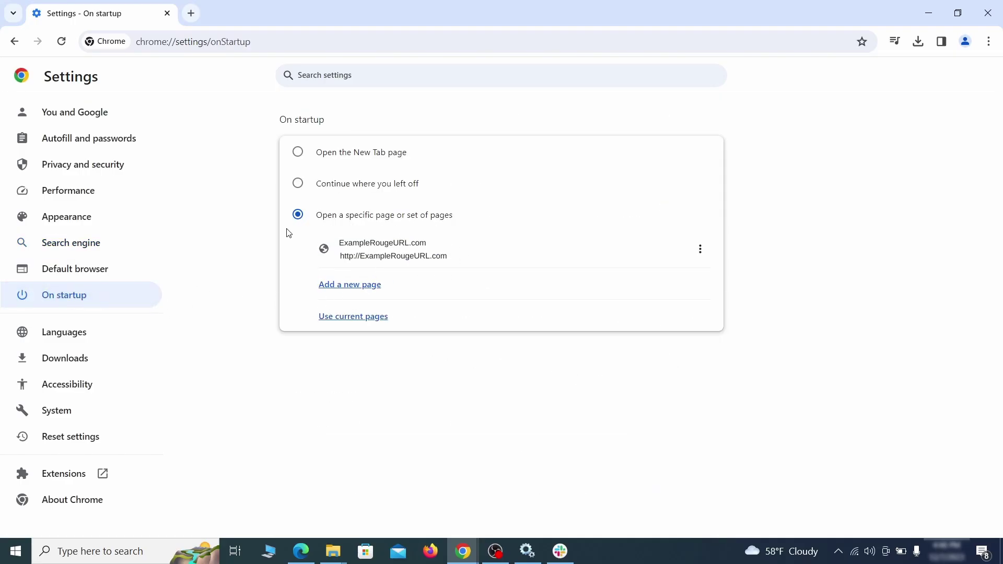
click(701, 252)
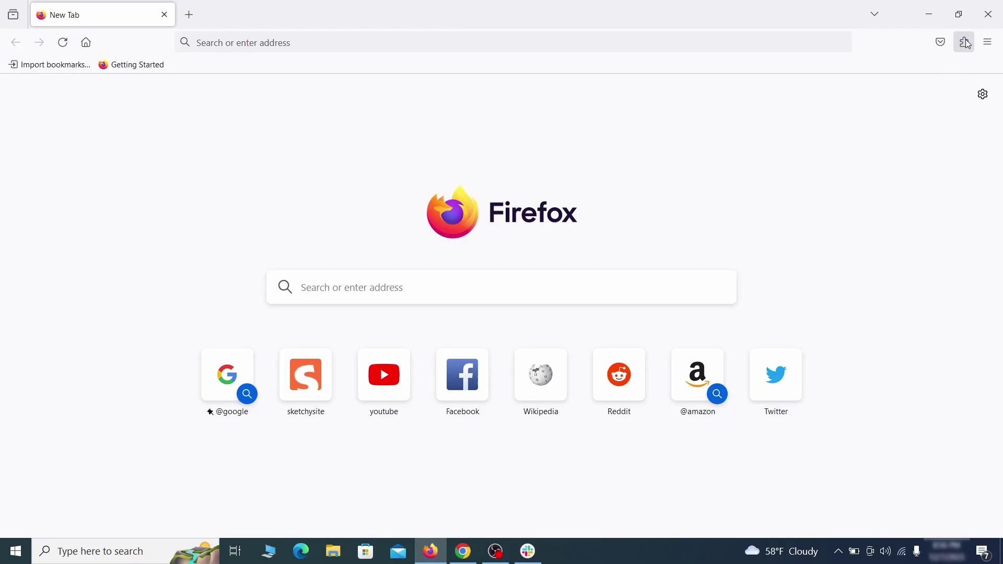
Disable and remove the Contenu+ extension in Firefox's add-ons manager, then open Settings.
click(966, 42)
click(847, 174)
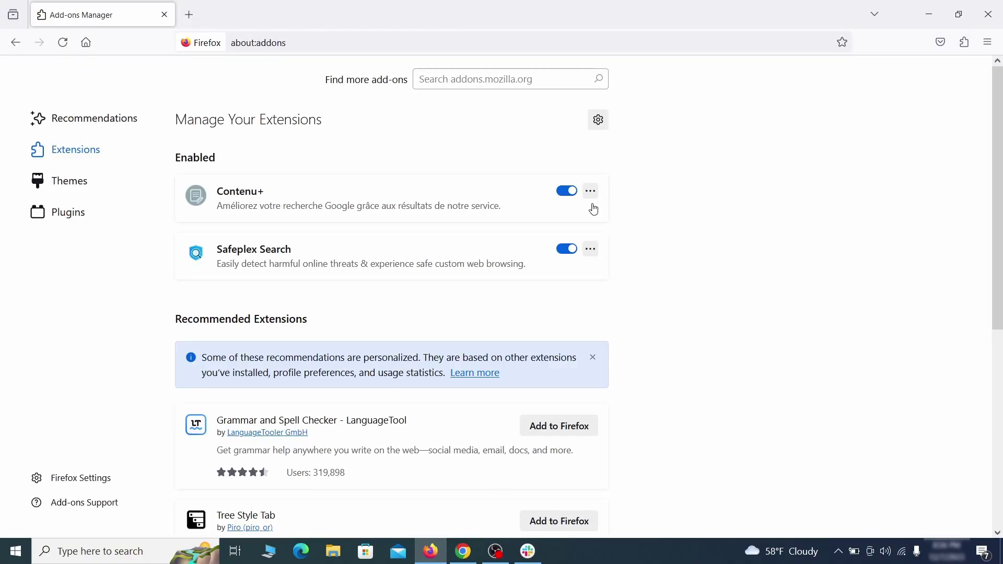
click(567, 191)
click(591, 190)
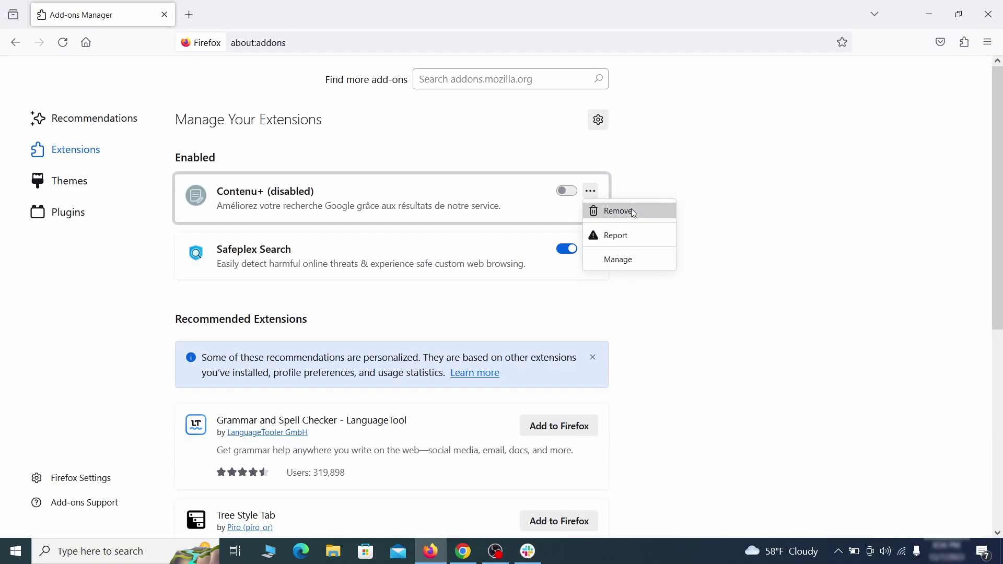
click(634, 213)
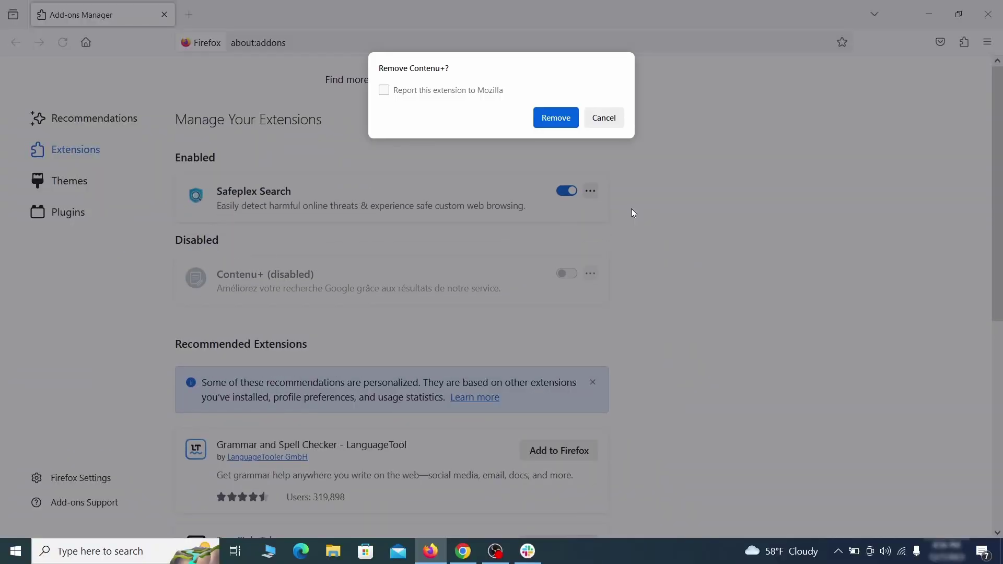
click(560, 120)
click(988, 43)
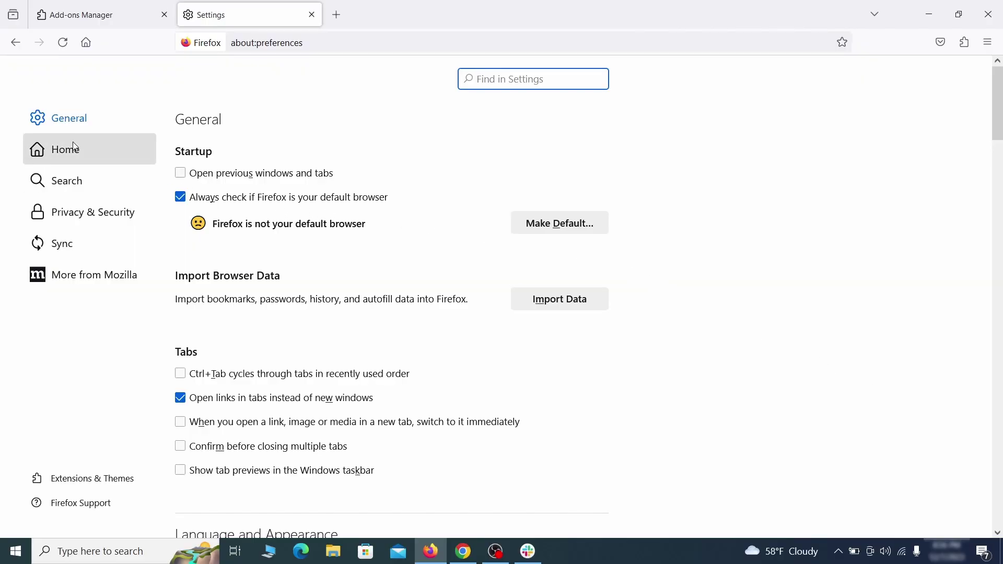
Erase the ExampleRougeURL.com address from the Homepage and new windows field.
click(75, 150)
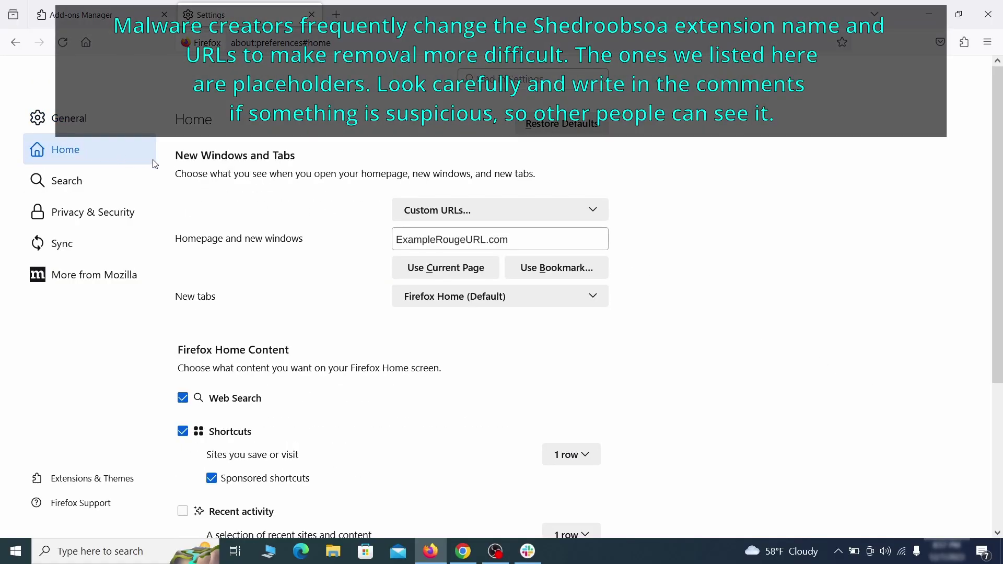
triple_click(507, 240)
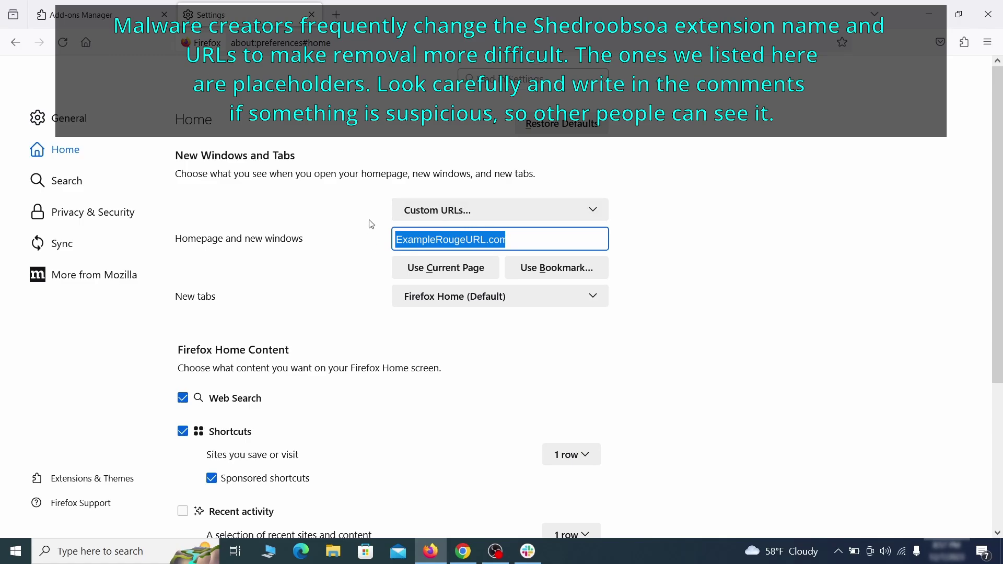
key(Delete)
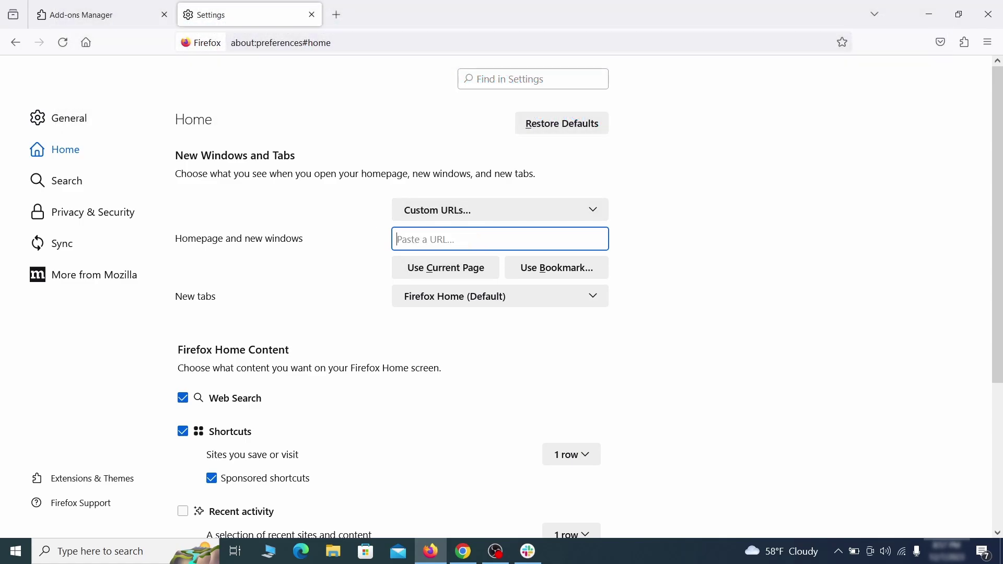
Set Google as Firefox's default search engine.
click(71, 182)
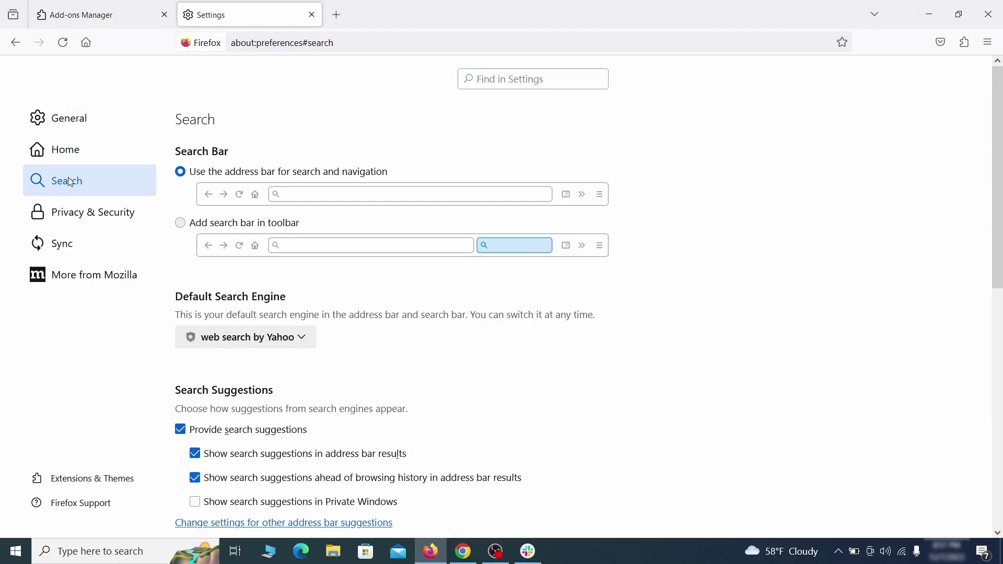
scroll(338, 278, down, 2)
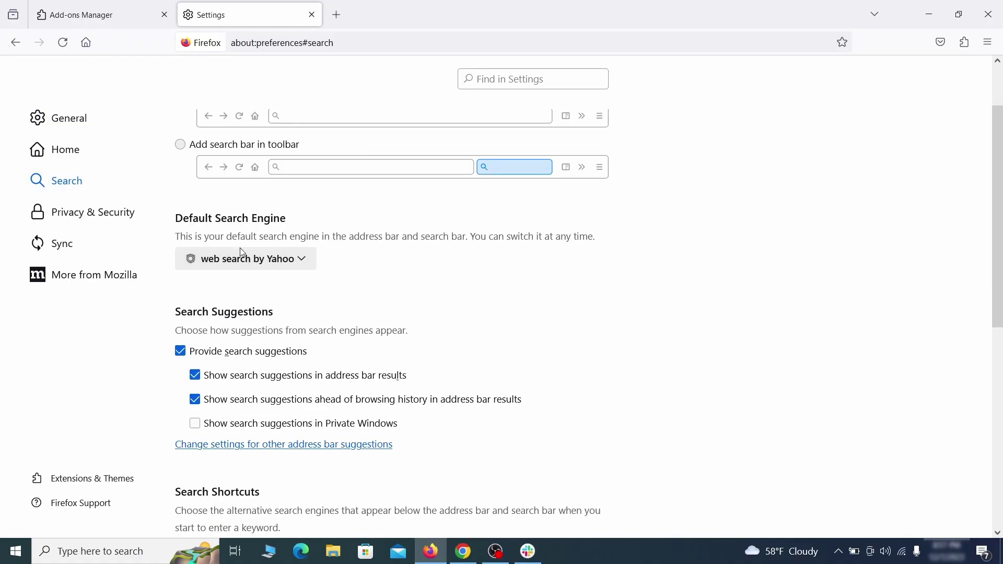
click(297, 264)
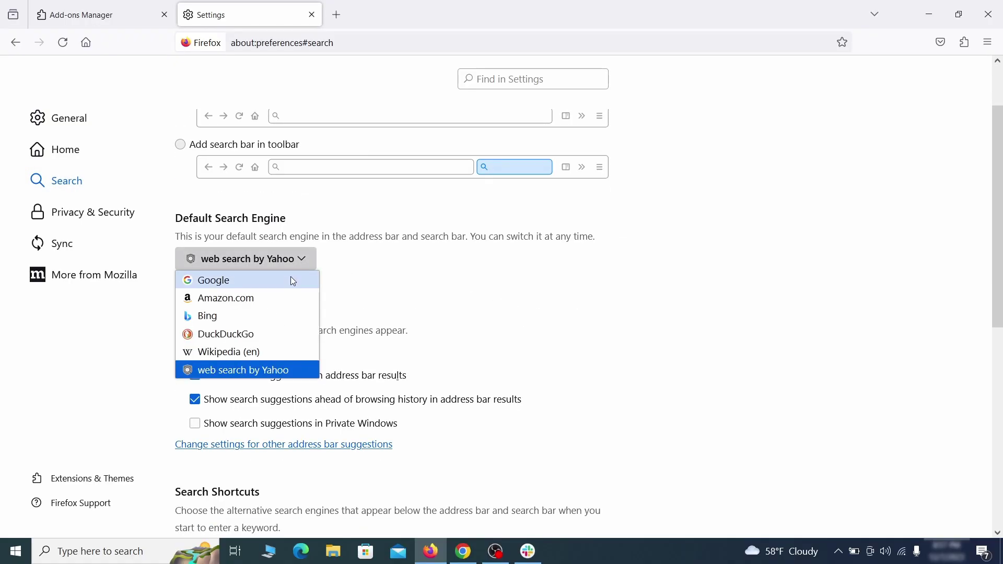
click(291, 280)
Remove the 'web search by Yahoo' entry from Search Shortcuts.
scroll(473, 293, down, 5)
scroll(548, 265, down, 3)
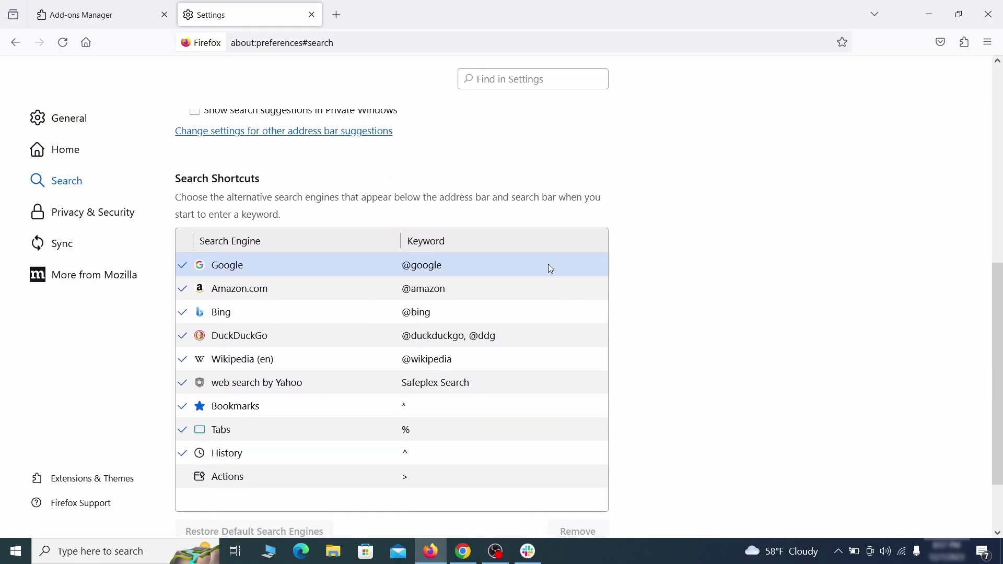
scroll(550, 265, down, 3)
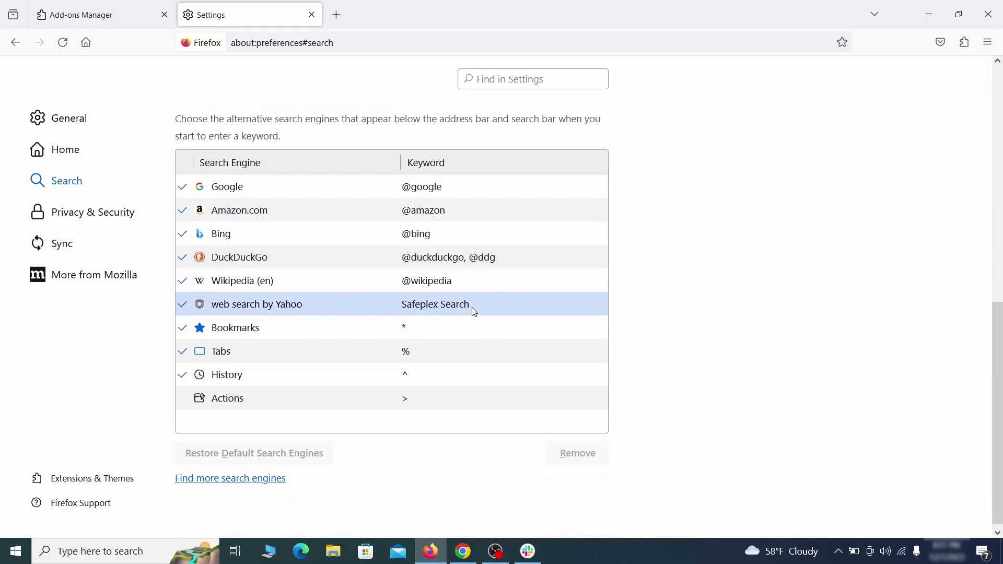
click(499, 312)
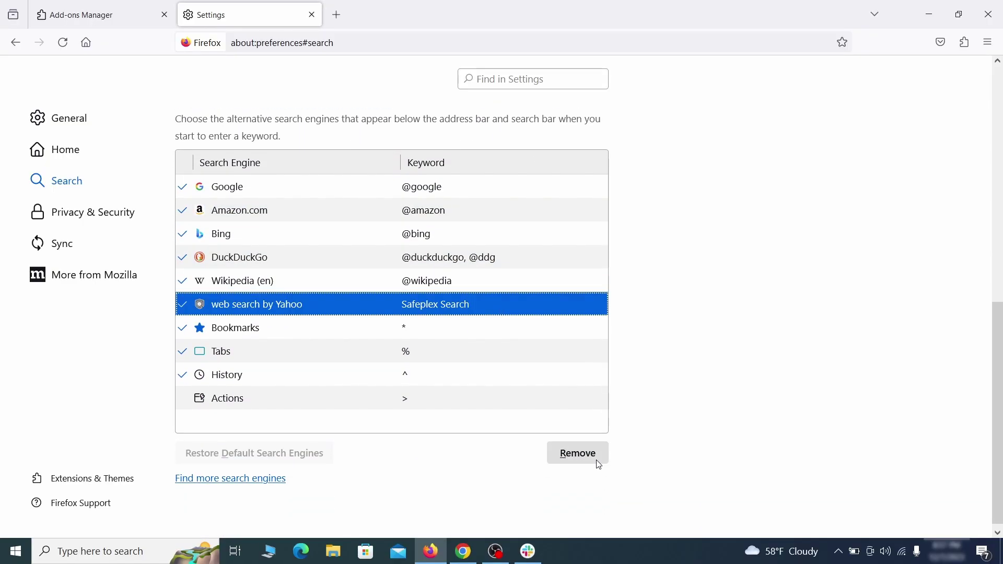
click(579, 454)
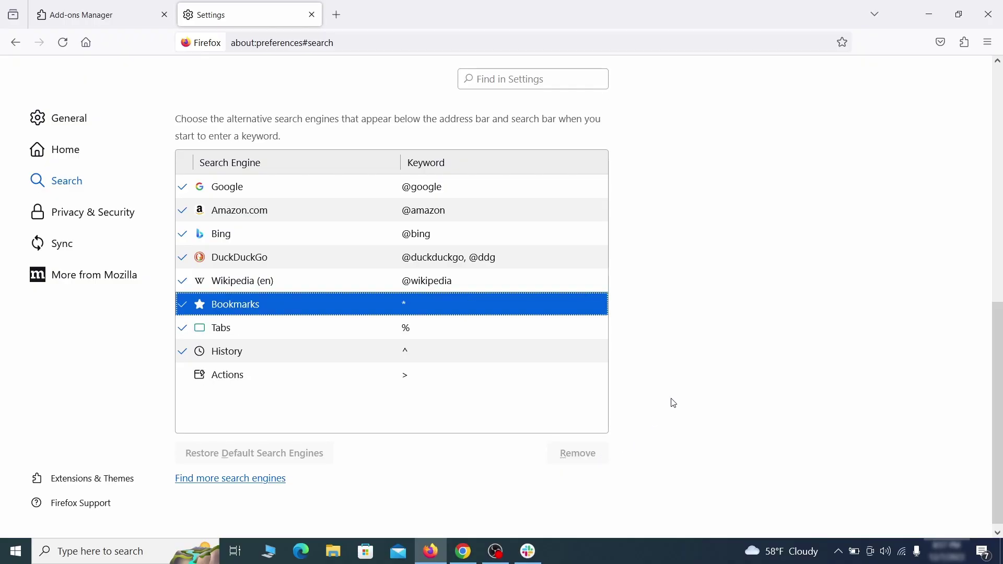
scroll(476, 327, up, 3)
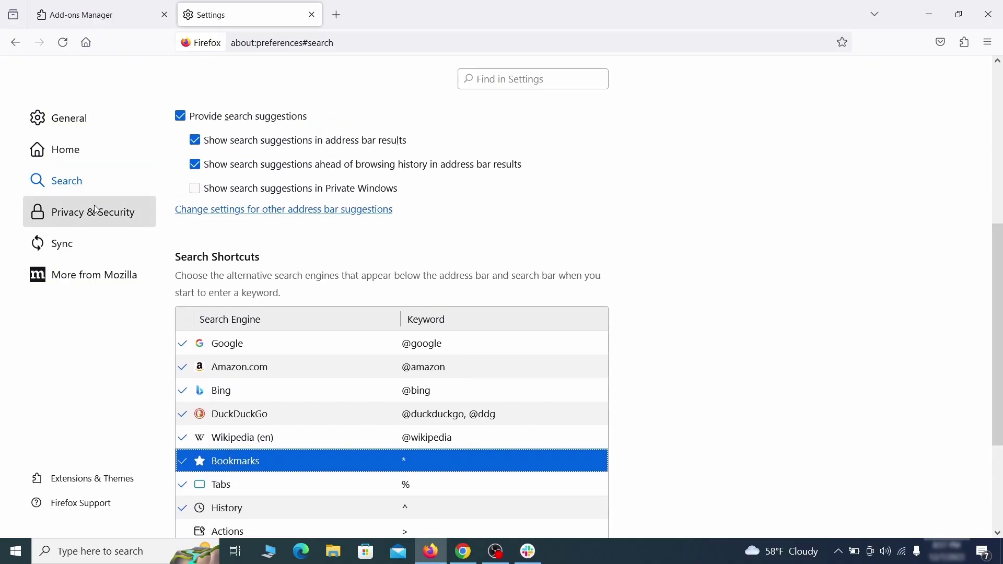
Clear all Firefox cookies, site data and cached web content.
click(97, 210)
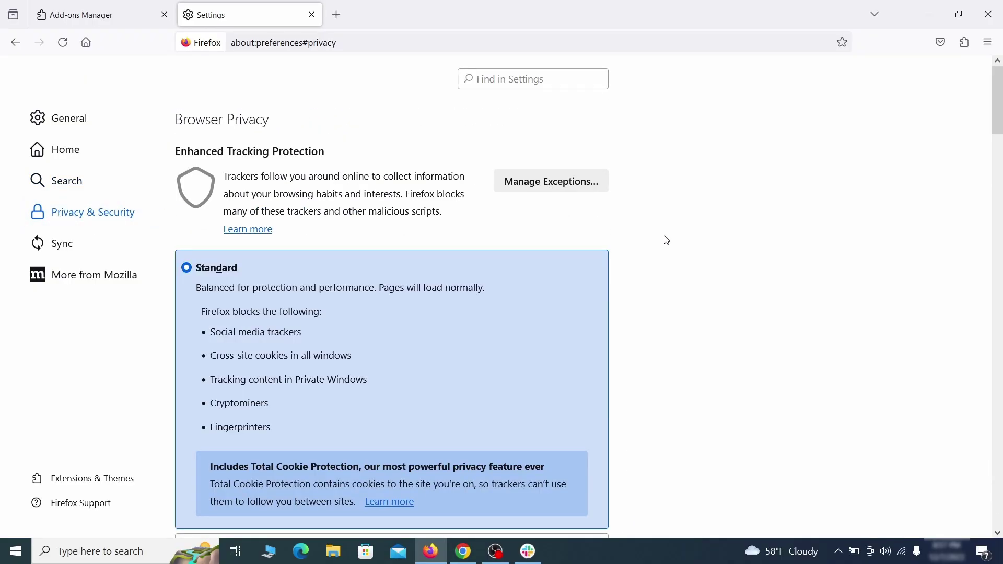
scroll(668, 240, down, 8)
click(572, 335)
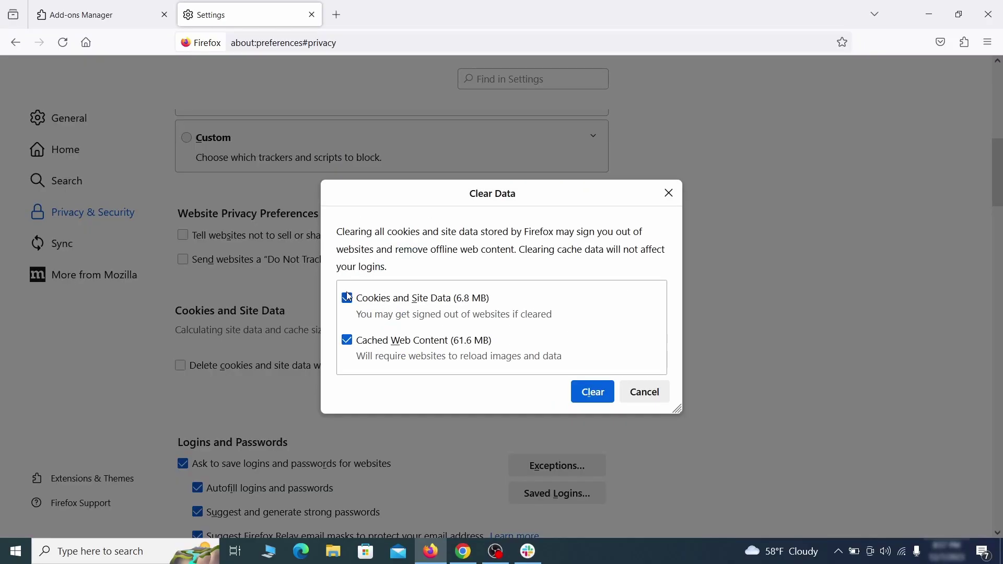
click(610, 393)
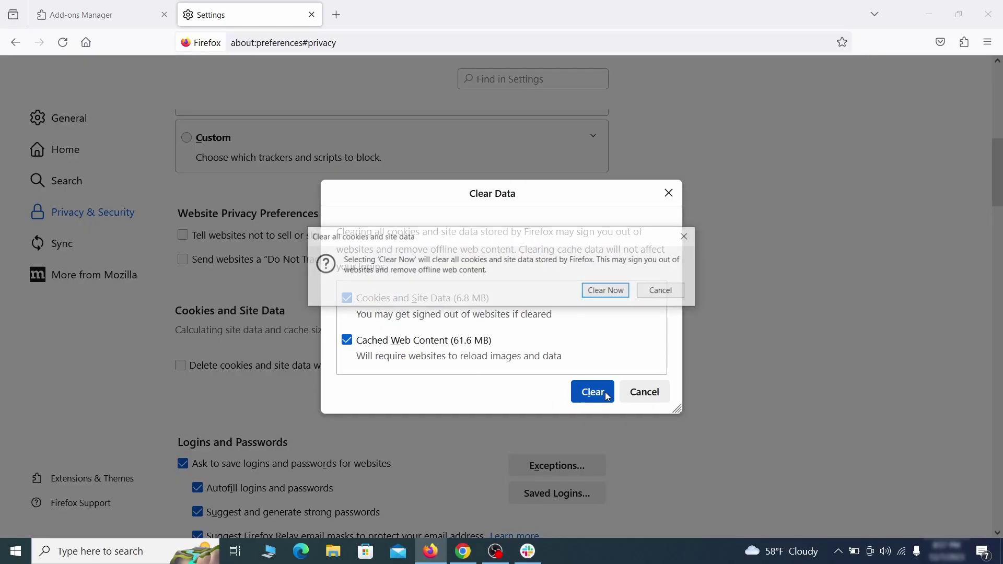
click(607, 291)
Open the Notifications permission settings in Privacy & Security.
scroll(679, 319, down, 5)
scroll(682, 321, down, 10)
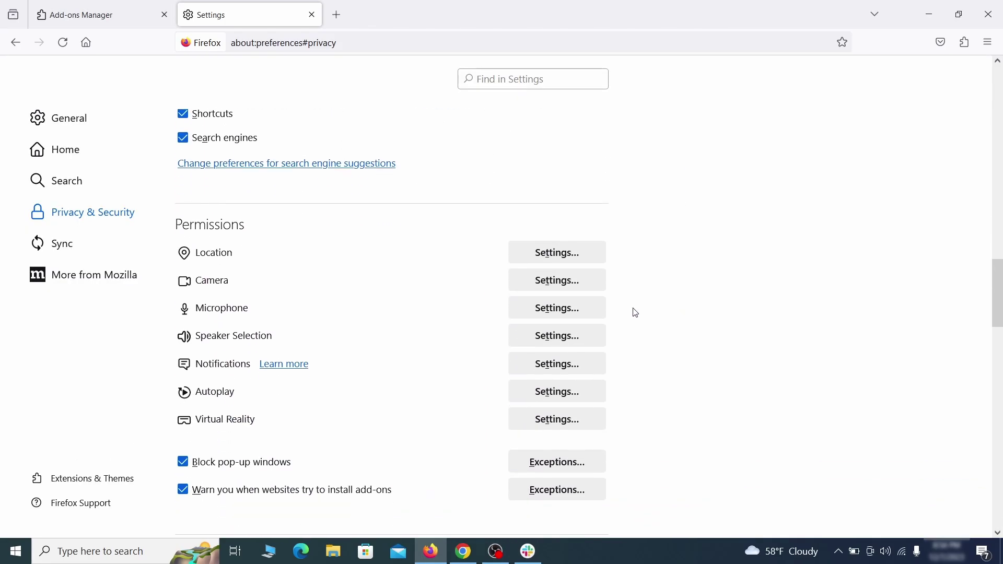
click(579, 368)
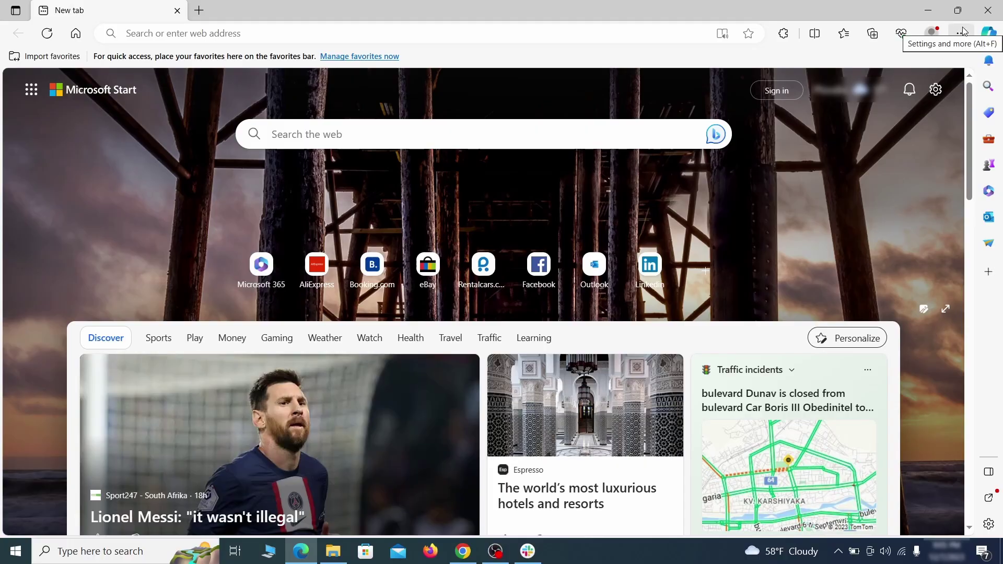
Switch off the Quidco Cashback Reminder extension in Edge's Manage extensions page and remove it.
click(962, 33)
click(862, 230)
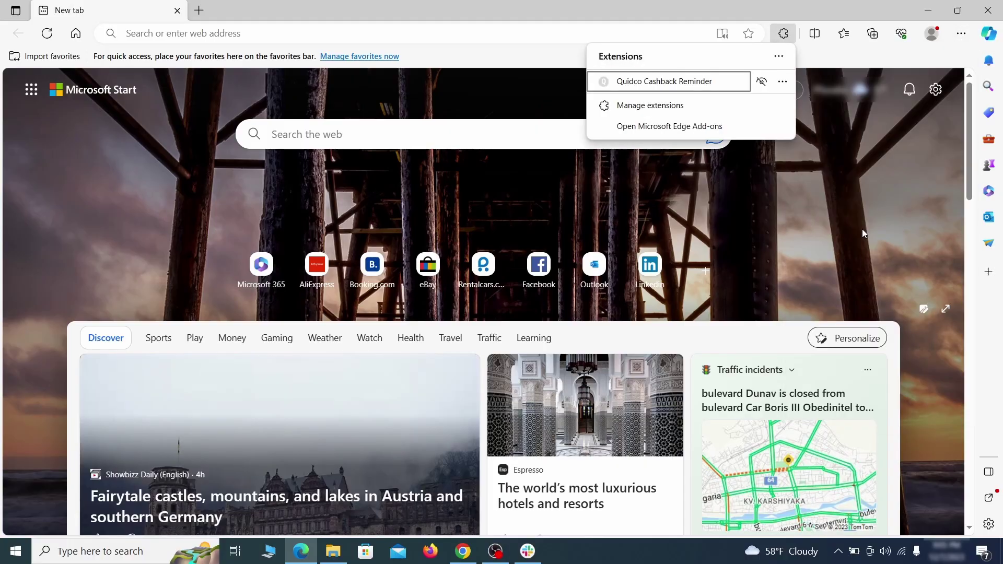
click(649, 109)
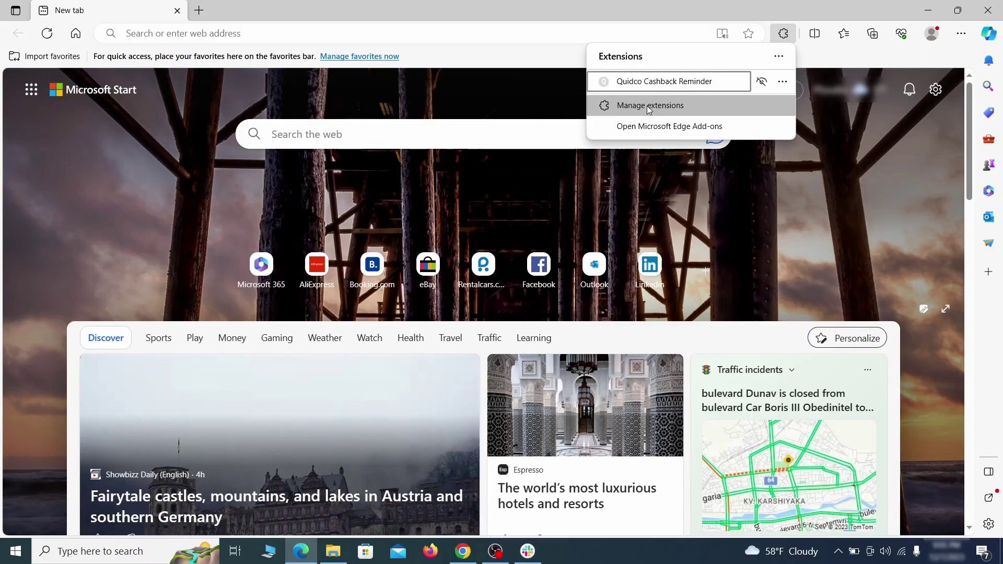
click(649, 106)
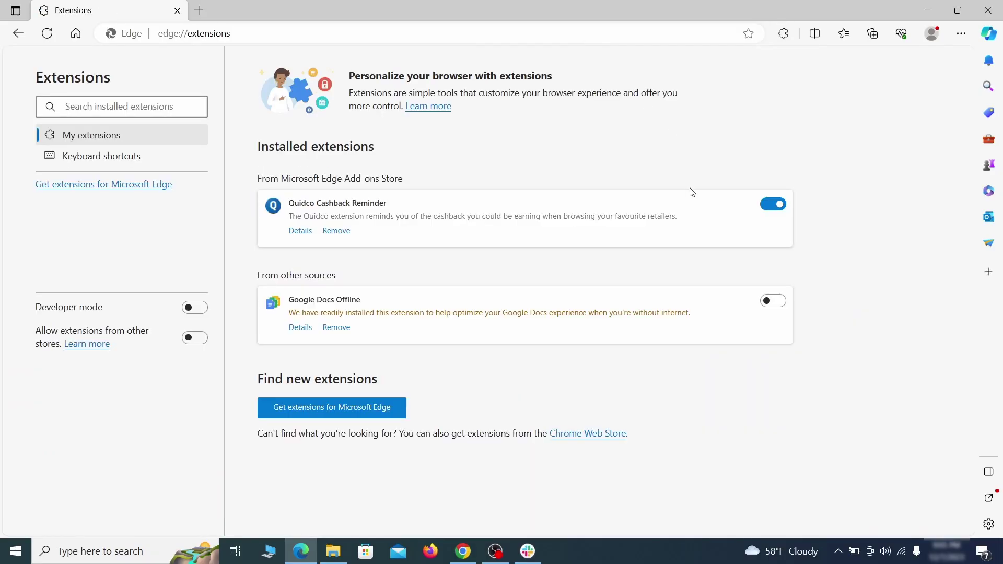
click(774, 204)
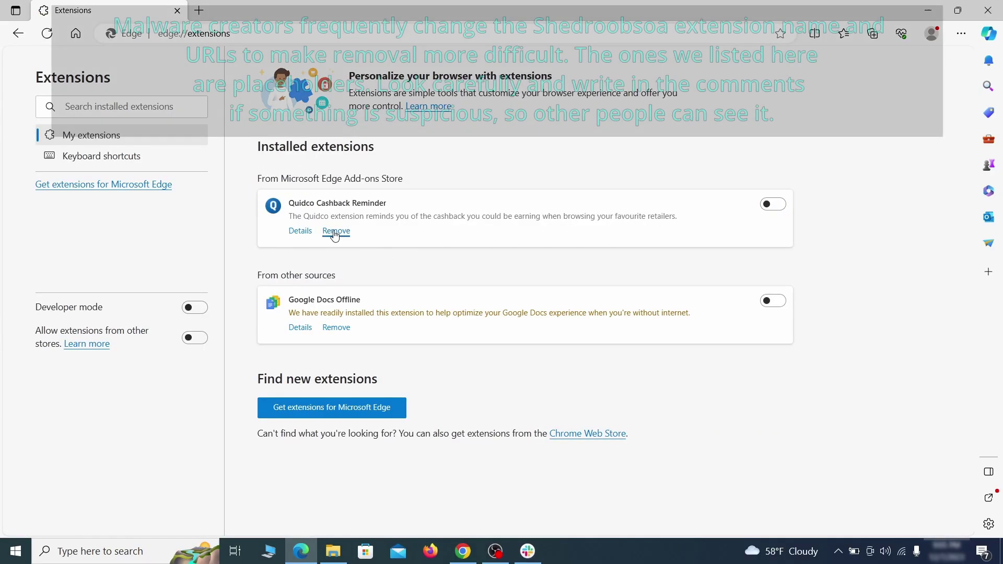
click(336, 232)
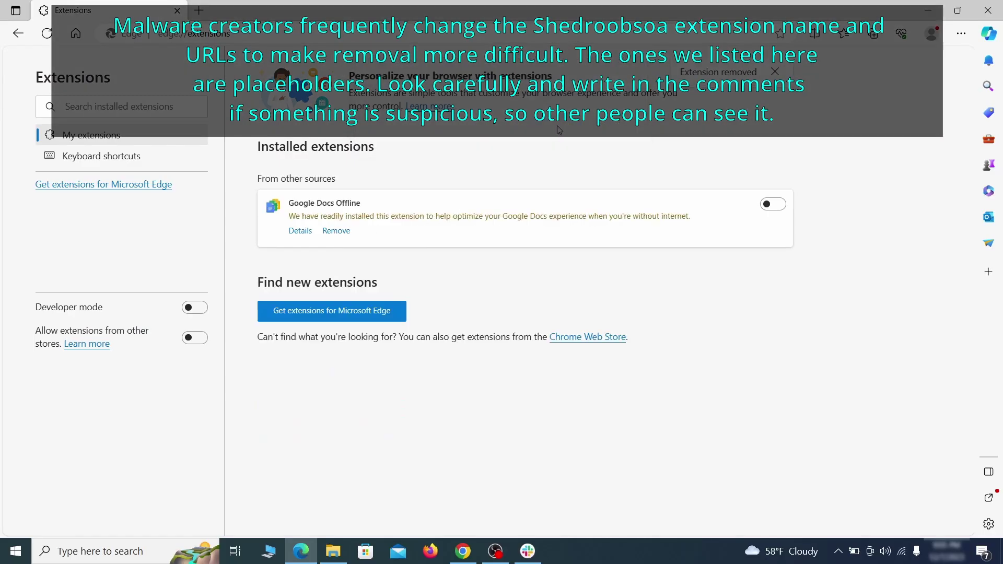
key(ctrl+t)
click(962, 35)
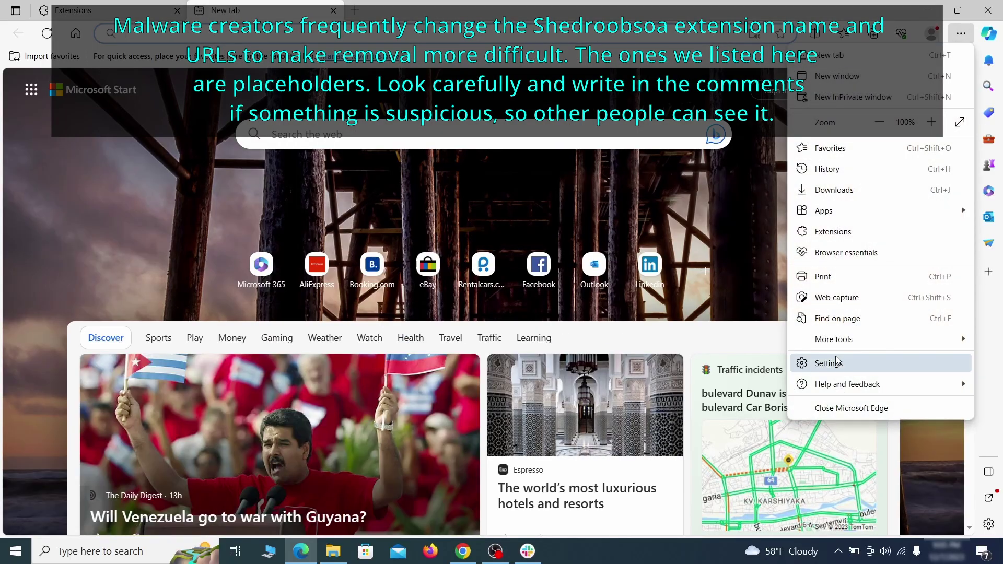
Clear Edge's browsing data, including site permissions, from Privacy, search, and services.
click(831, 363)
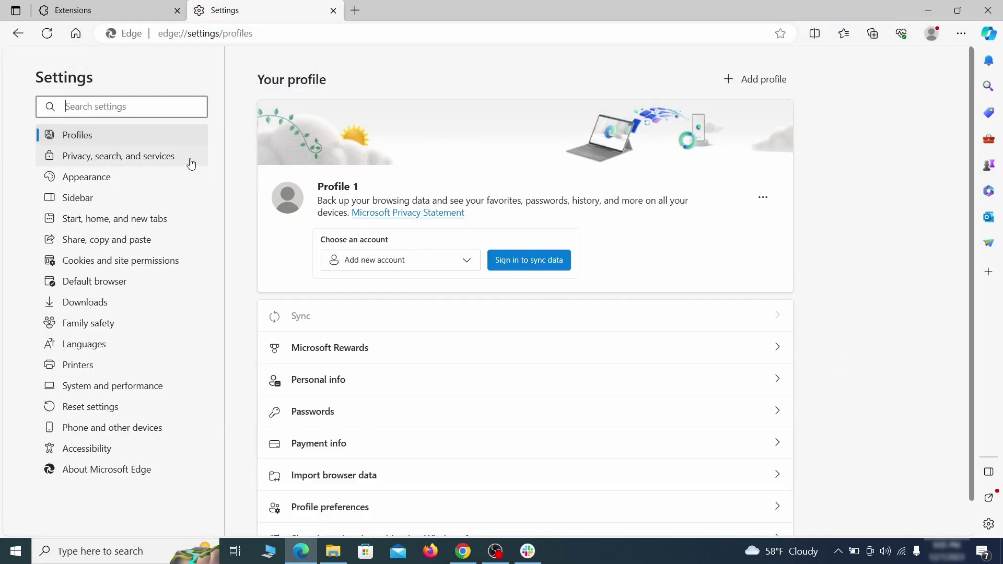
click(168, 160)
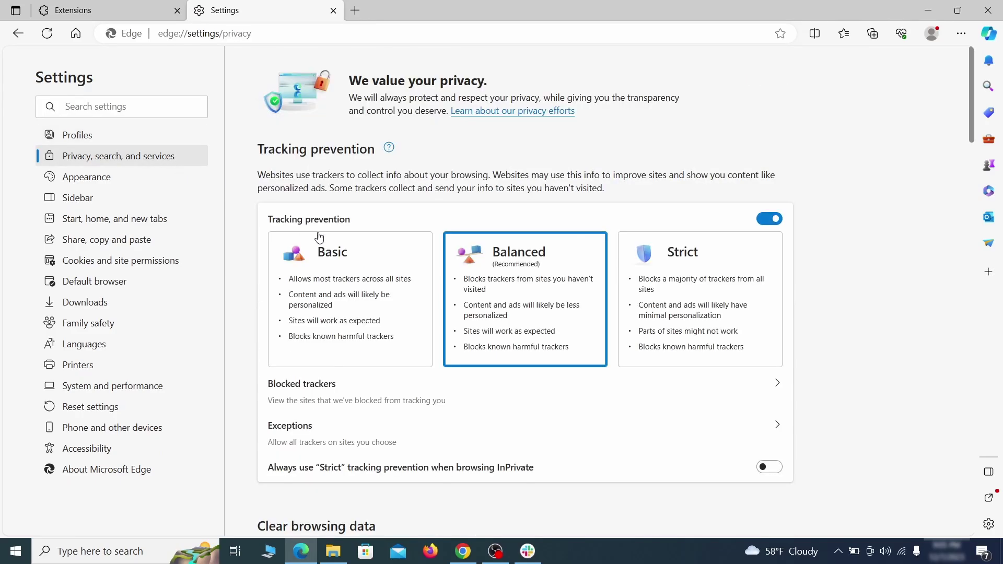
scroll(542, 322, down, 6)
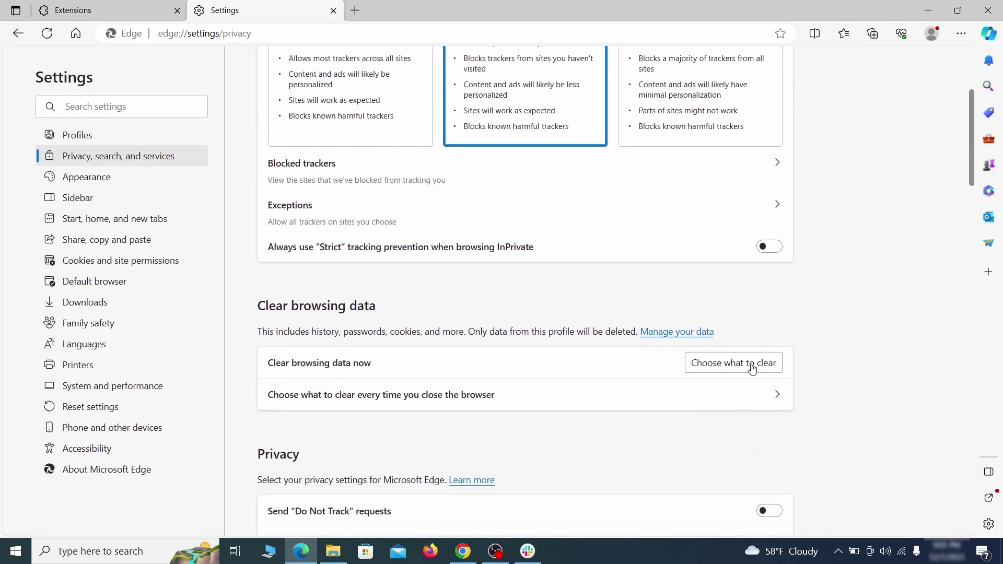
click(751, 363)
scroll(415, 301, down, 1)
scroll(415, 301, down, 3)
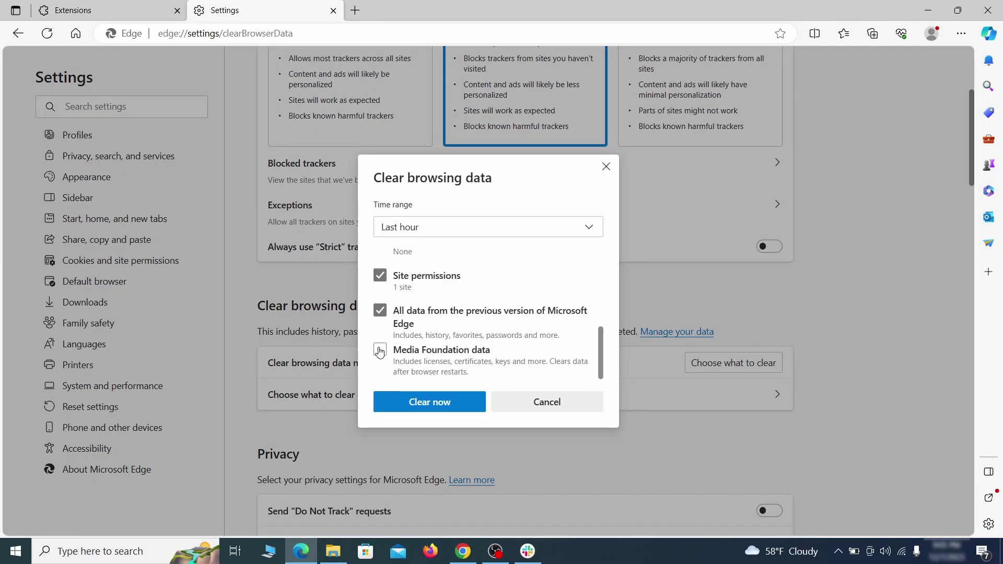
click(471, 408)
Set Google as the address bar search engine, replacing Yahoo!
scroll(648, 297, down, 10)
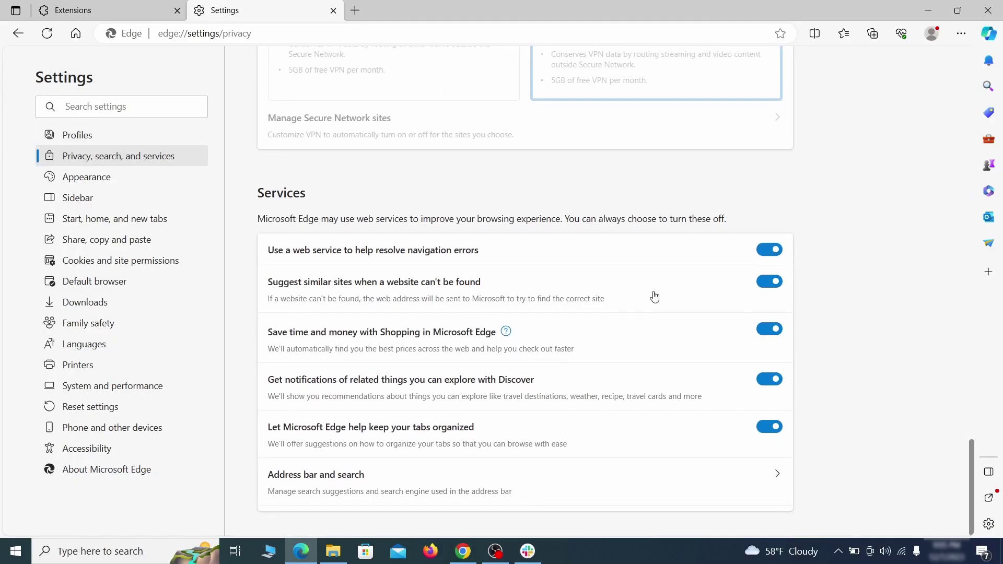
click(573, 490)
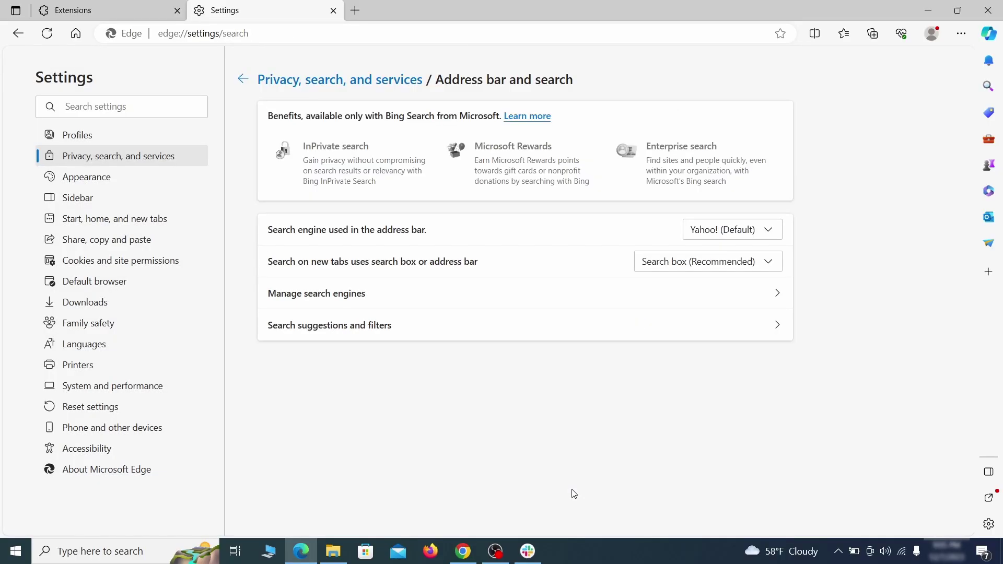
click(773, 231)
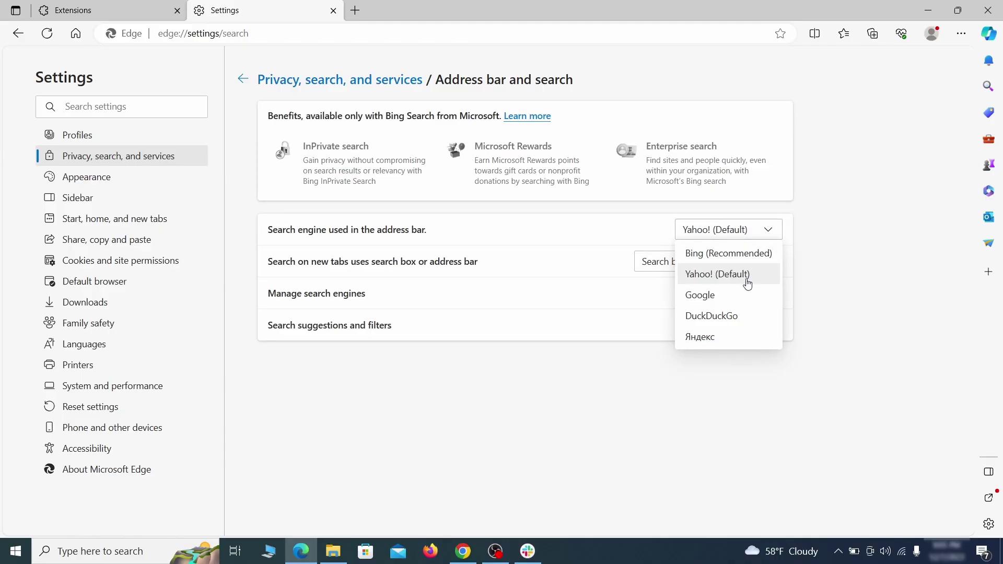
click(744, 294)
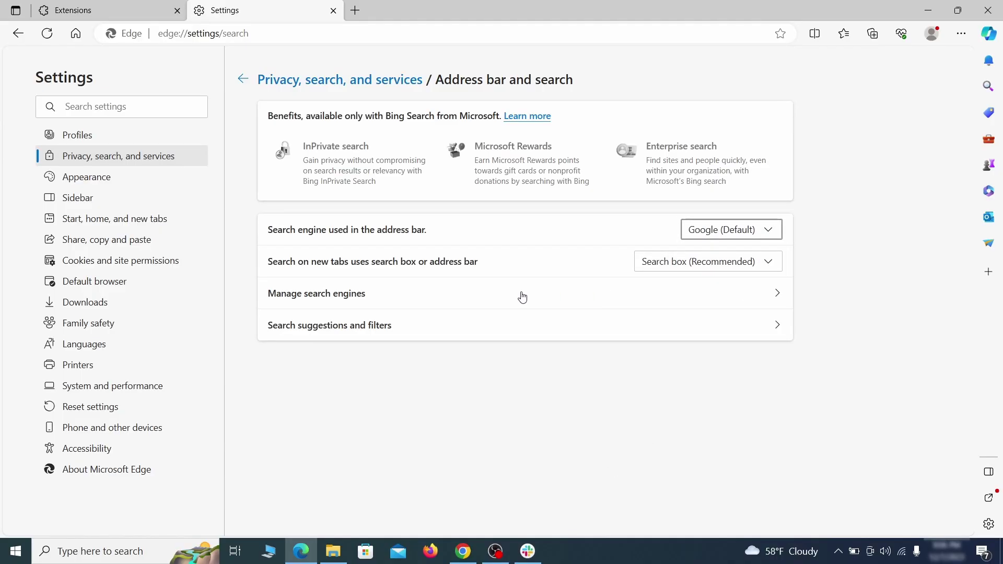
Remove ExampleRougeURL.com from Edge's list of search engines.
click(387, 301)
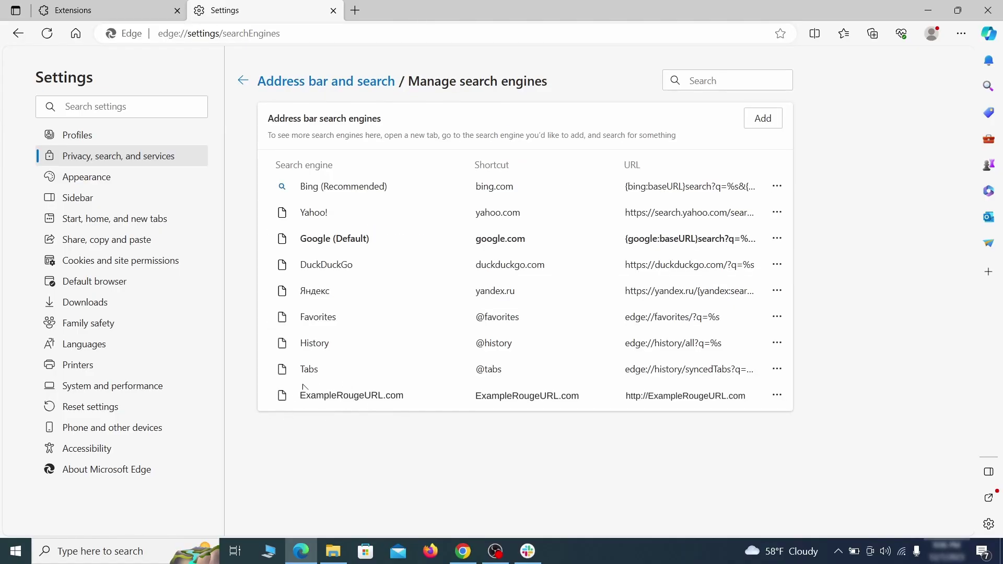
click(778, 397)
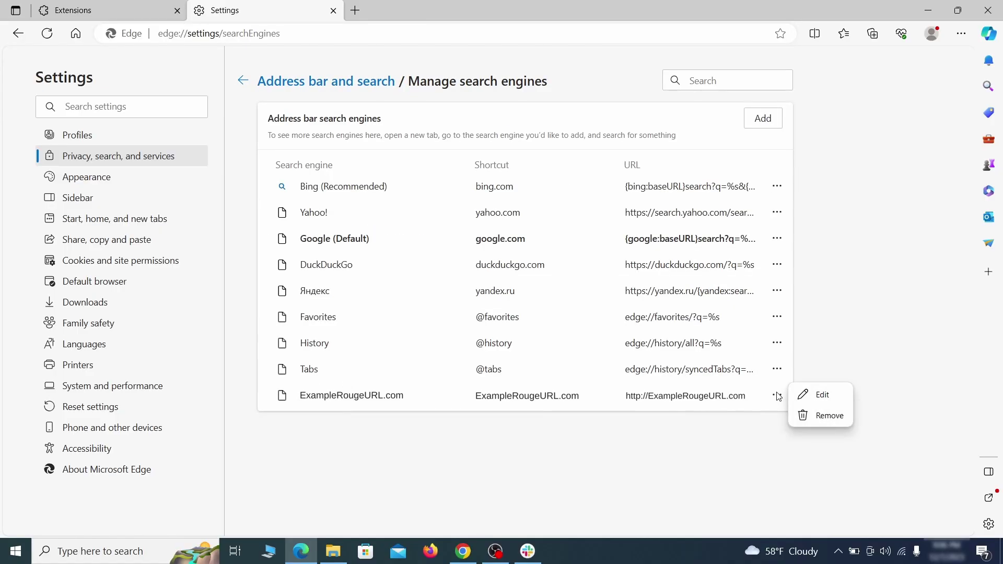
click(830, 417)
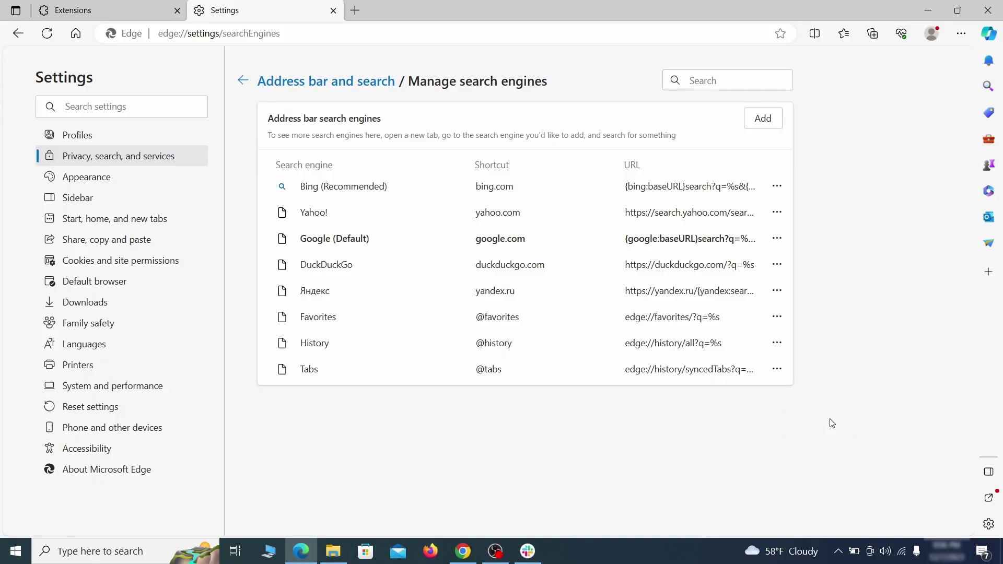
Delete the ExampleRougeURL.com startup page, clear the home button address, and set it to New tab page.
click(126, 219)
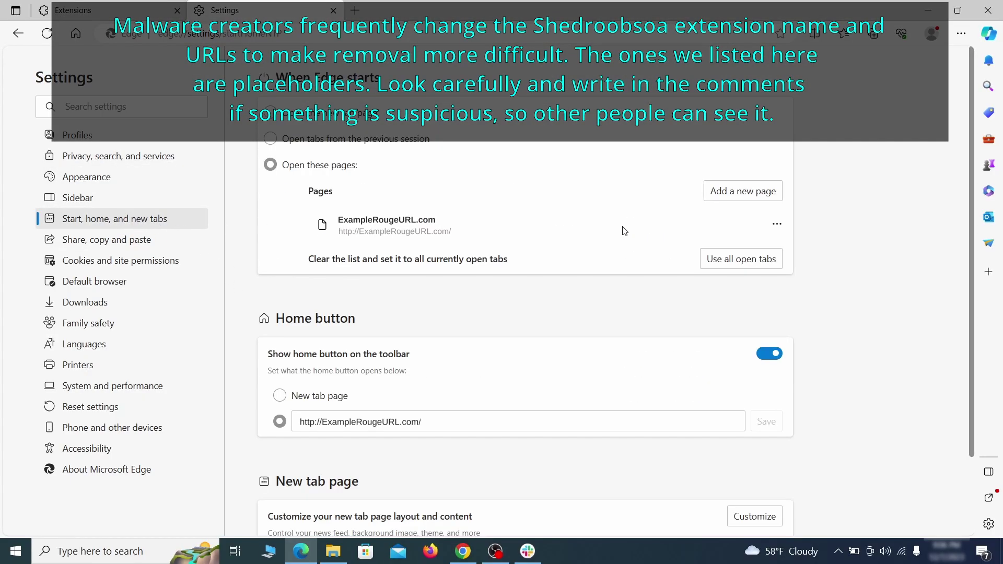
click(777, 229)
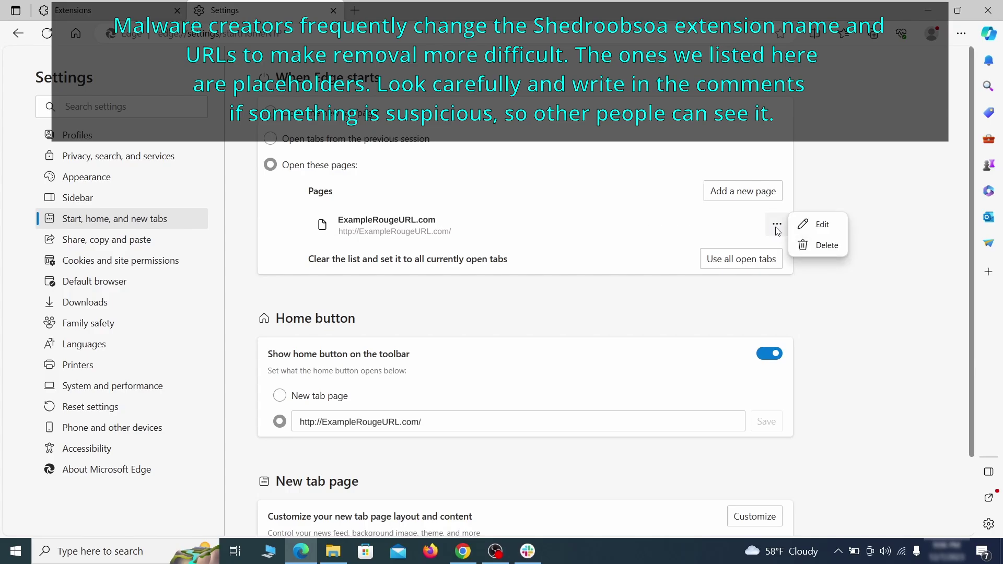
click(818, 246)
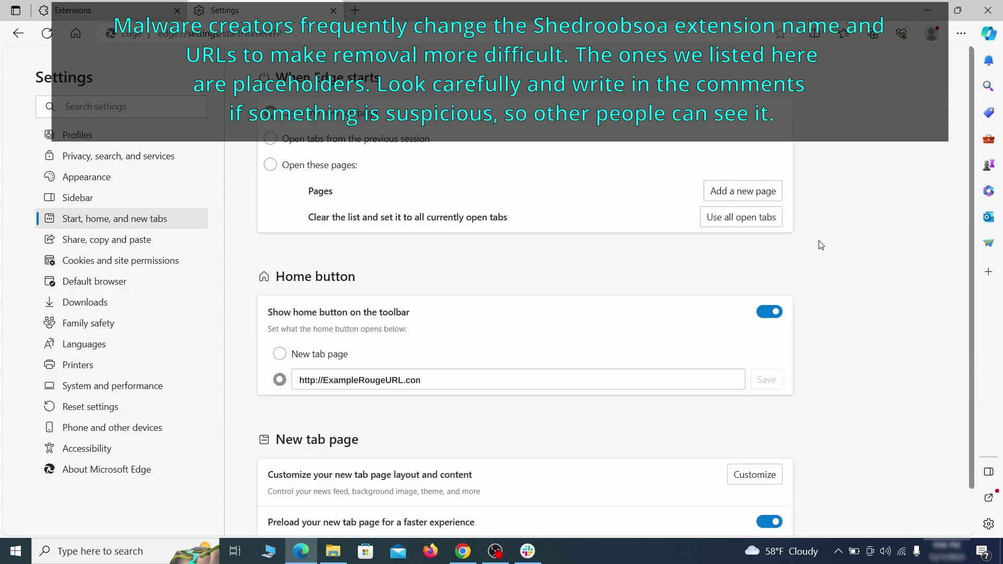
click(439, 375)
key(ctrl+a)
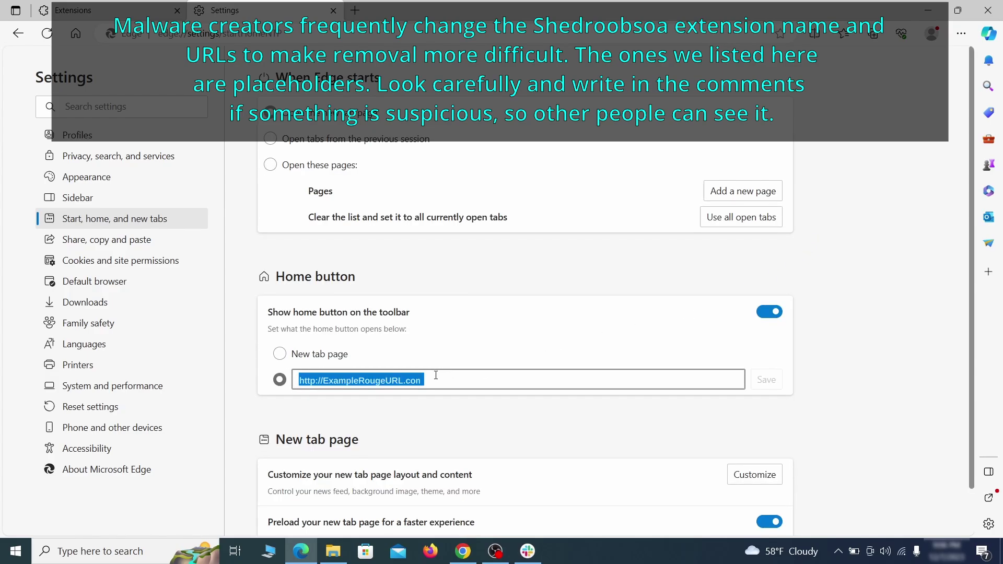
key(BackSpace)
click(280, 354)
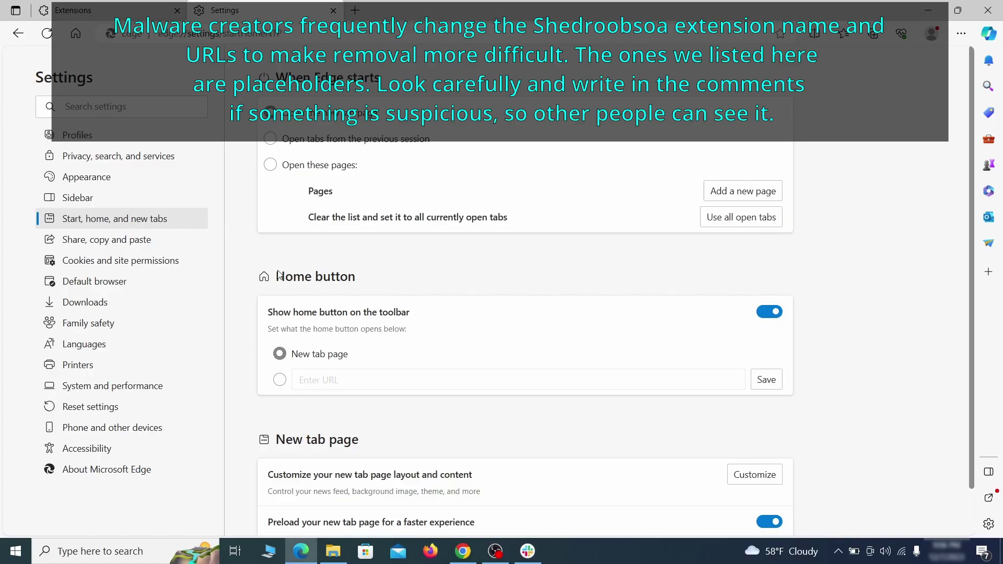
Remove ExampleRougeURL.com from the Allow list under Cookies and site permissions > Notifications.
click(173, 260)
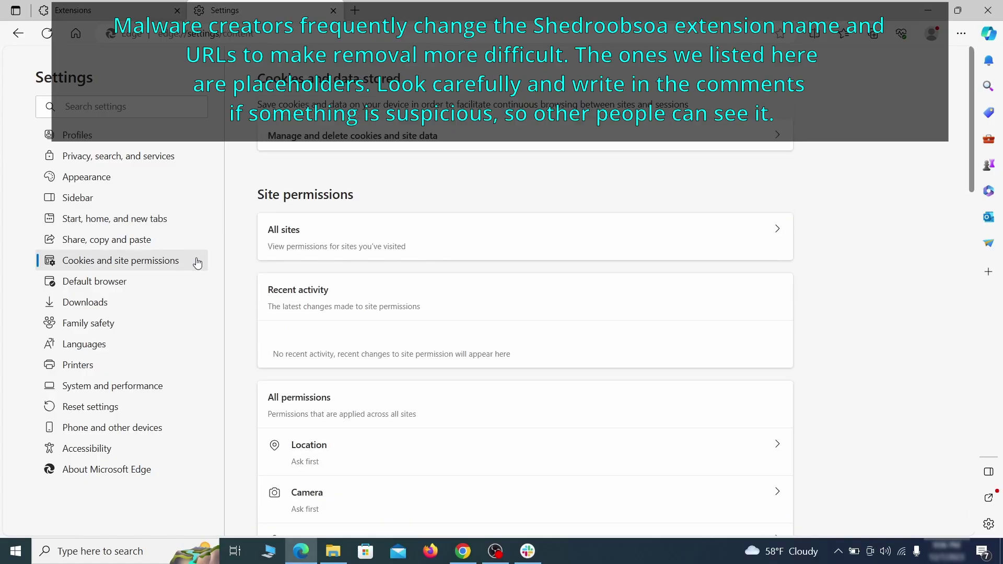
scroll(485, 272, down, 5)
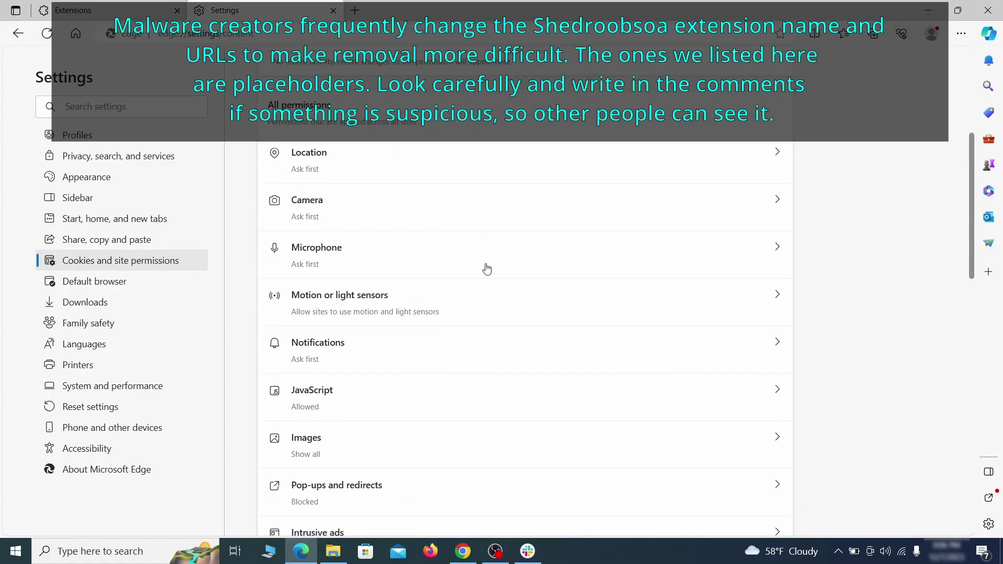
scroll(487, 274, down, 1)
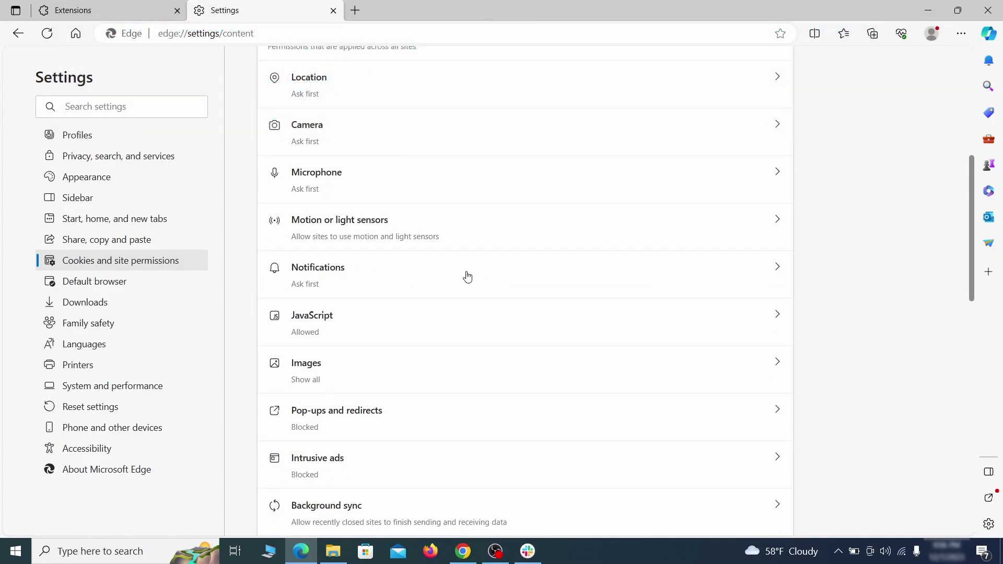
click(468, 277)
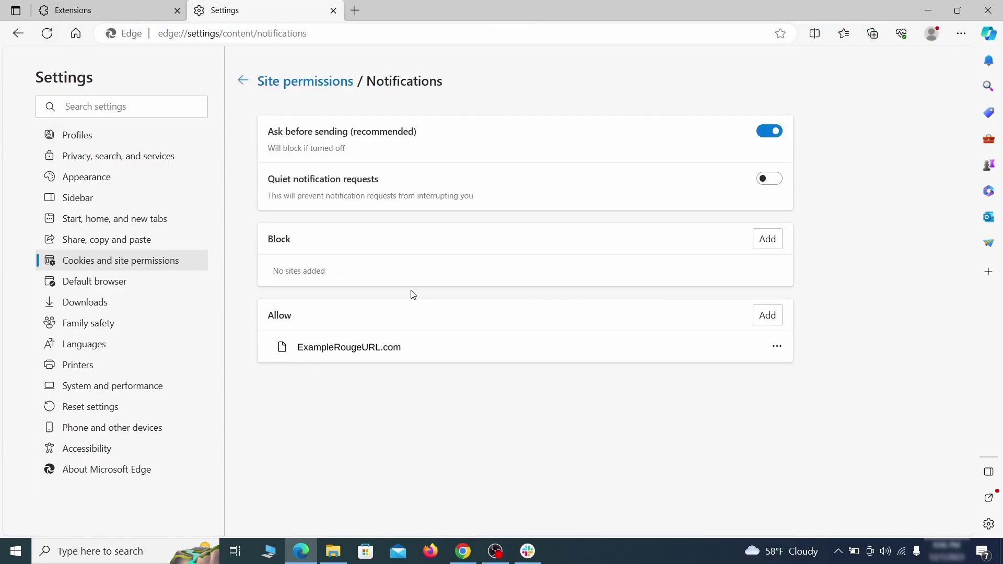
click(777, 347)
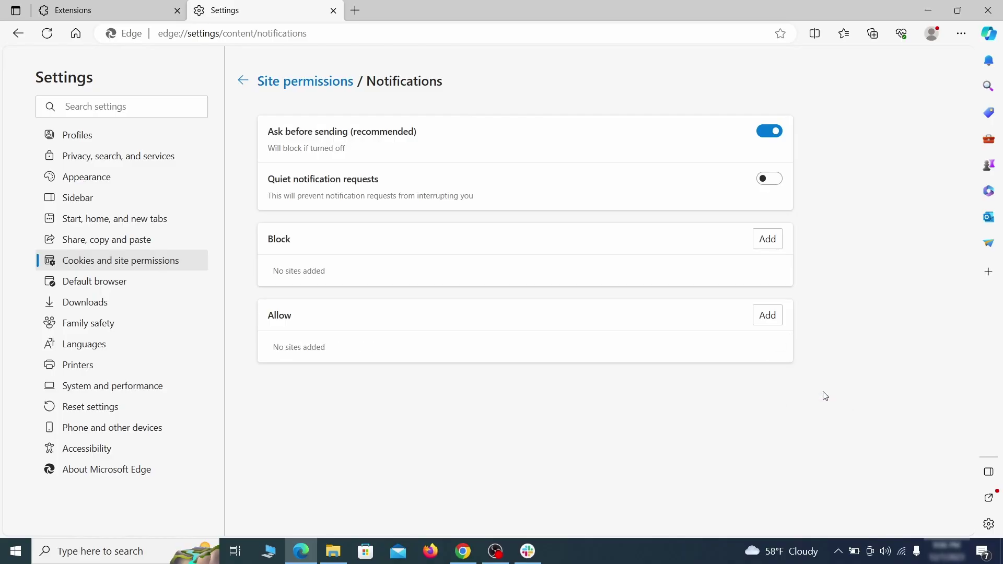